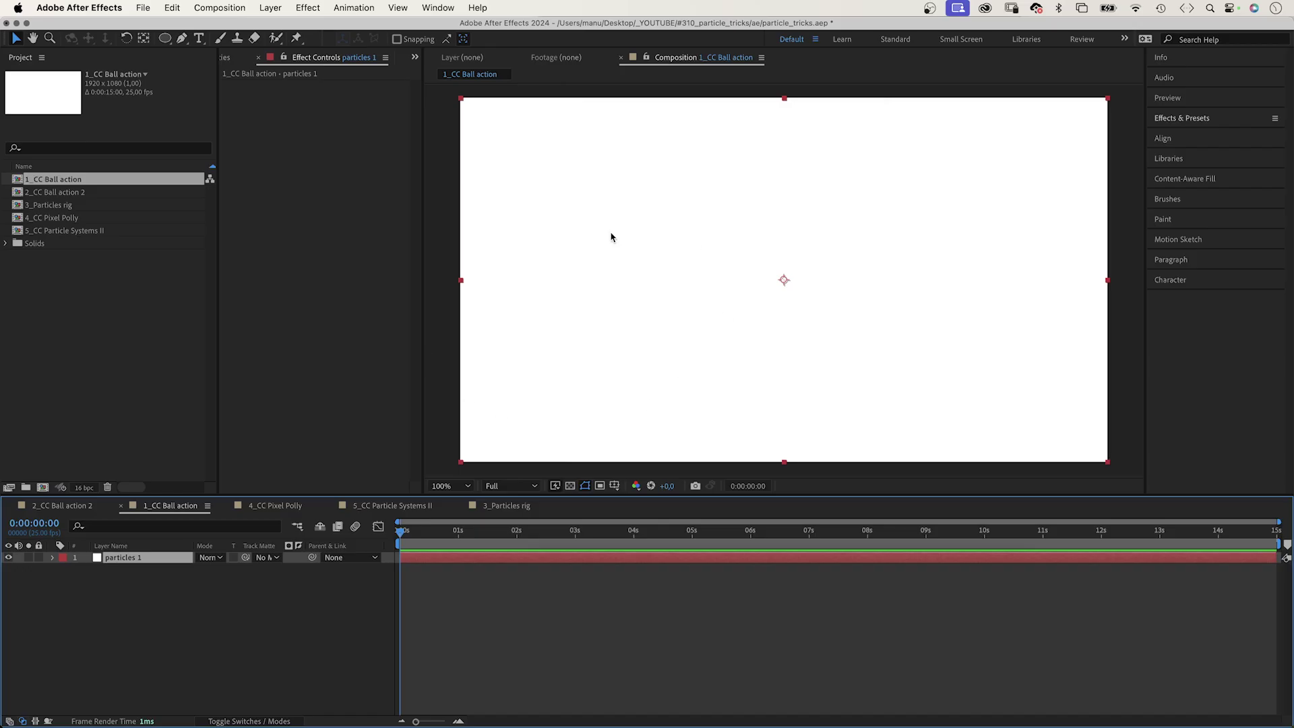
# Apply the CC Ball Action effect to the particles 1 layer
pyautogui.click(1172, 119)
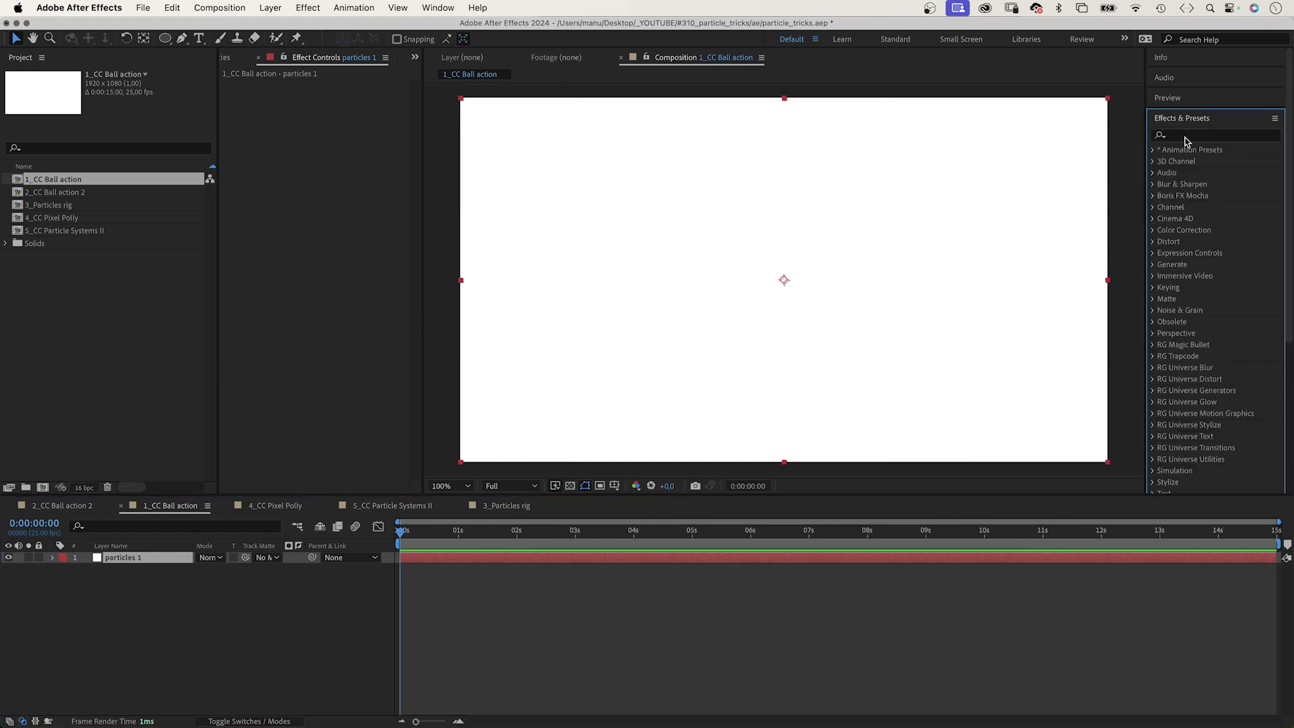
pyautogui.write('CC ball')
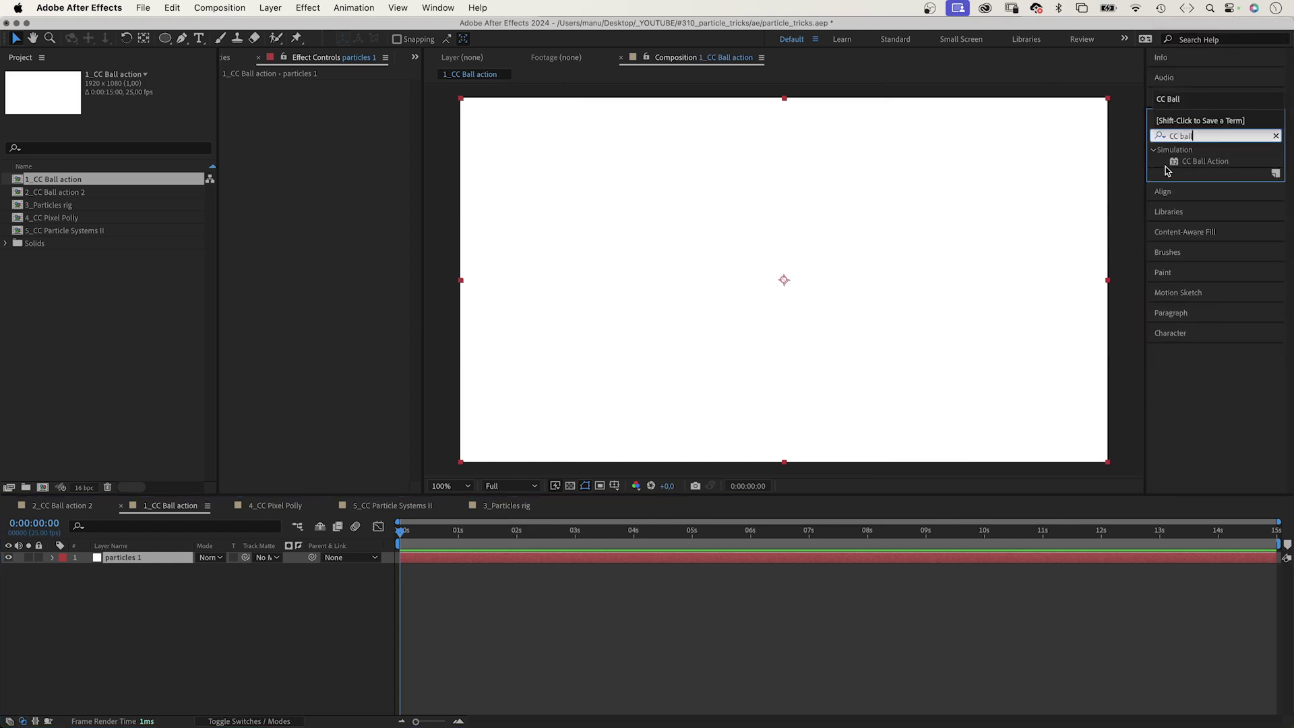
pyautogui.moveTo(1169, 164); pyautogui.dragTo(317, 232)
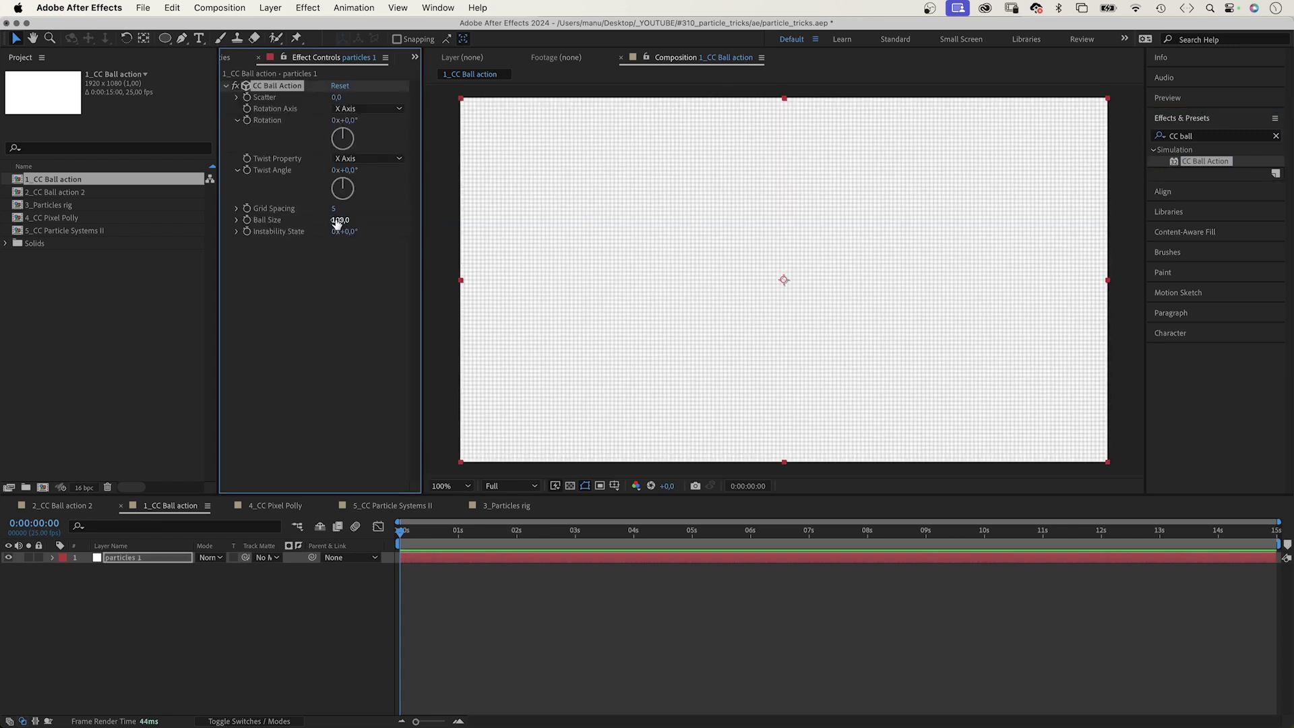
# Set CC Ball Action on particles 1 to Ball Size 3, Grid Spacing 40 and Scatter 93
pyautogui.write('3')
pyautogui.press('Return')
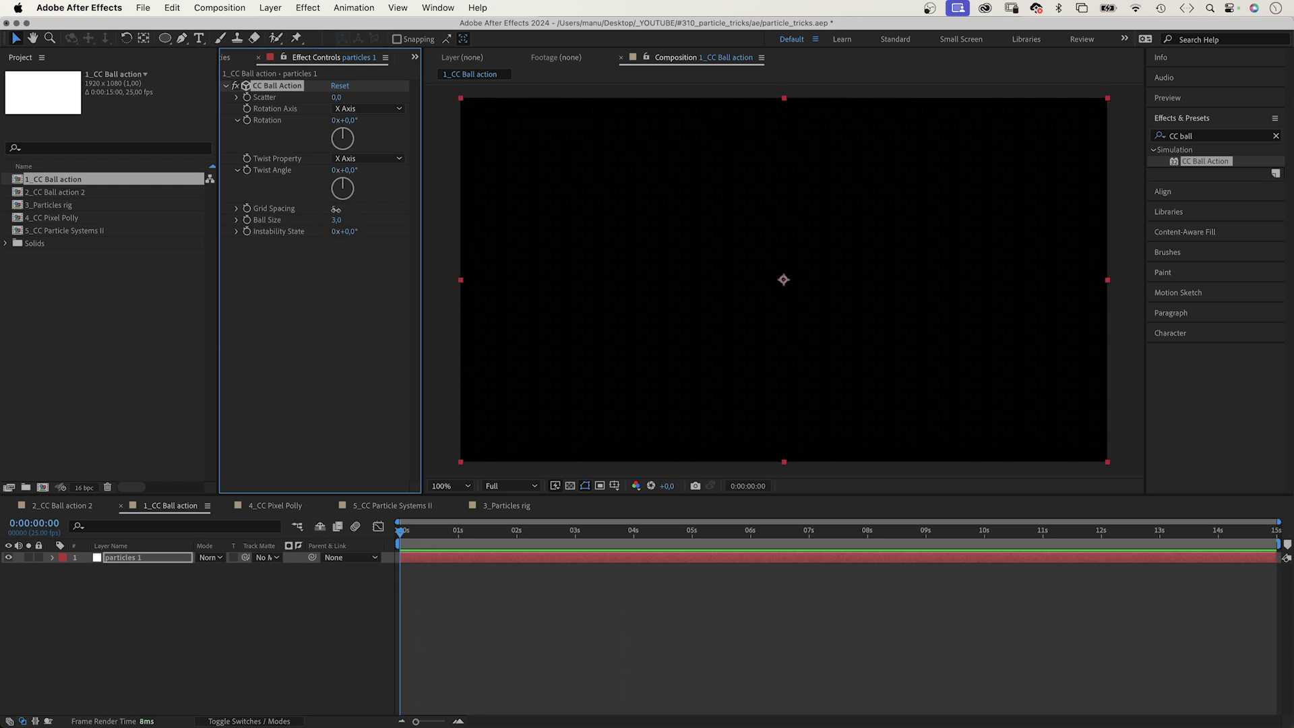
pyautogui.write('40')
pyautogui.press('Return')
pyautogui.moveTo(338, 97); pyautogui.dragTo(394, 98)
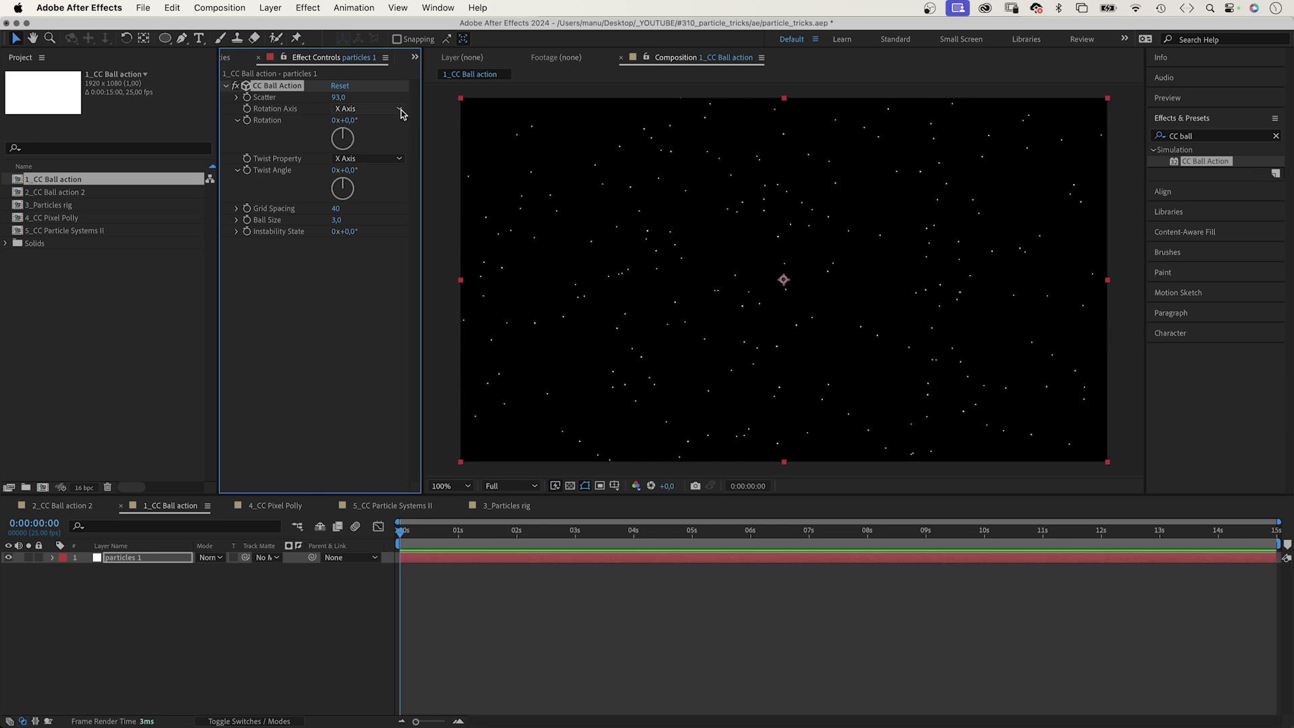
# Animate the Instability State of particles 1 with the expression time*10 and preview the motion
pyautogui.click(237, 231)
pyautogui.moveTo(344, 242)
pyautogui.mouseDown()
pyautogui.moveTo(351, 254)
pyautogui.moveTo(348, 242)
pyautogui.mouseUp()
pyautogui.keyDown('alt'); pyautogui.click(247, 231); pyautogui.keyUp('alt')
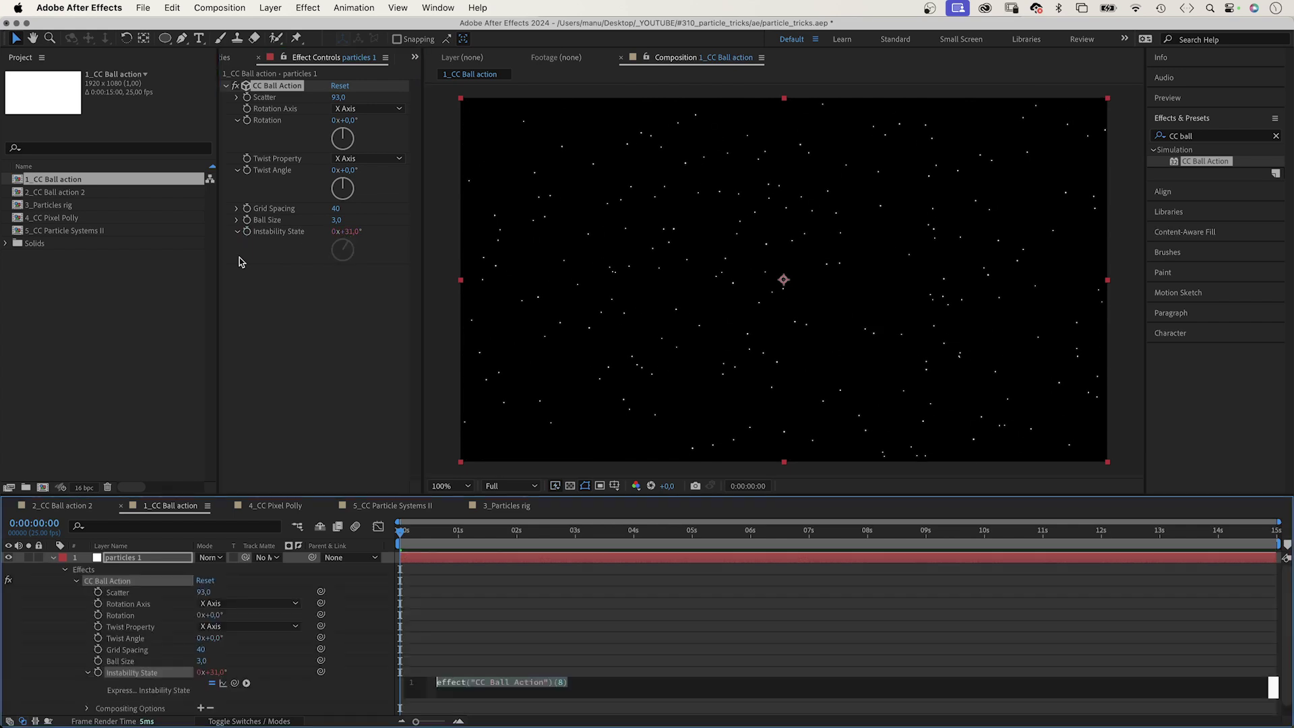
pyautogui.write('time')
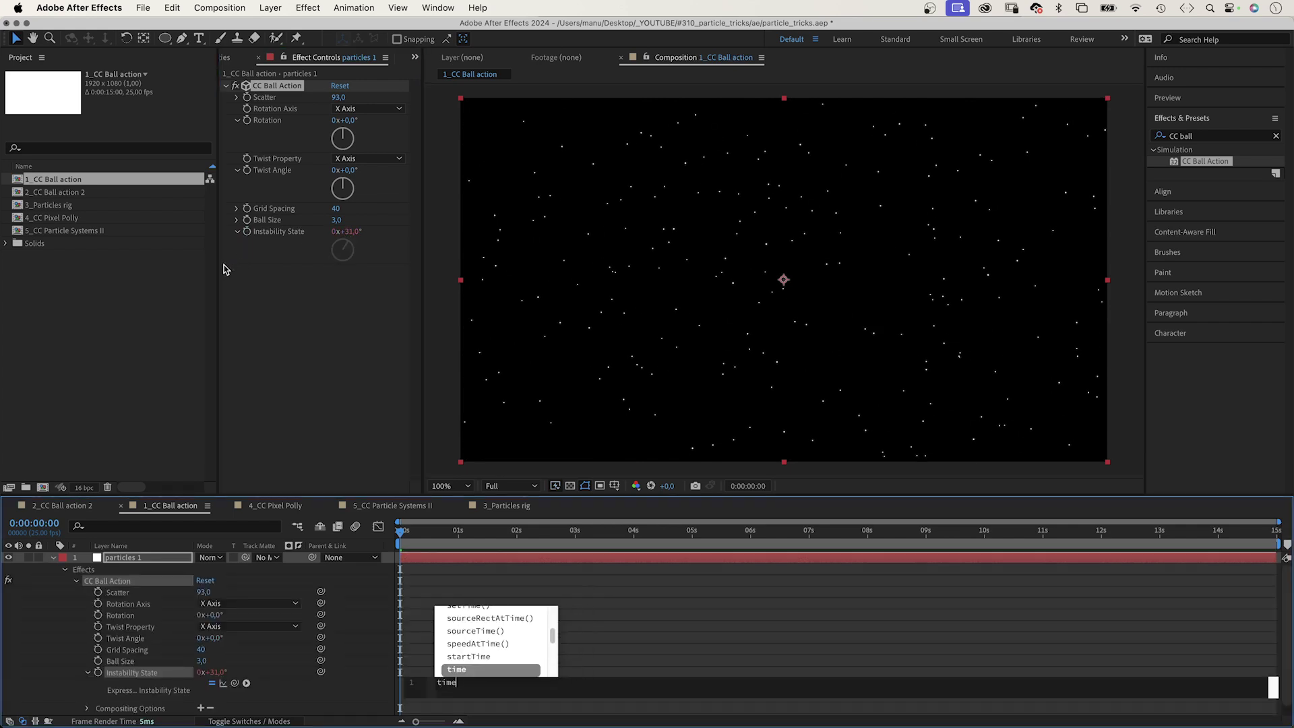
pyautogui.write('*')
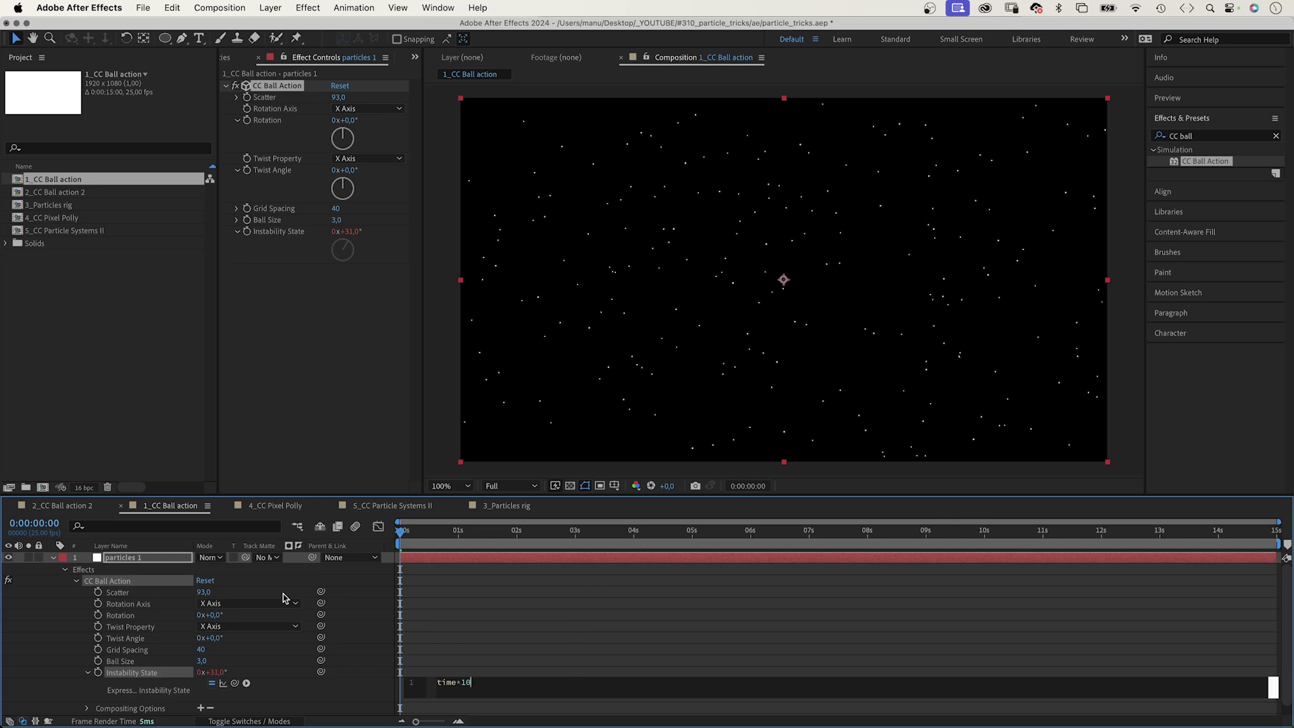
pyautogui.click(361, 594)
pyautogui.press('space')
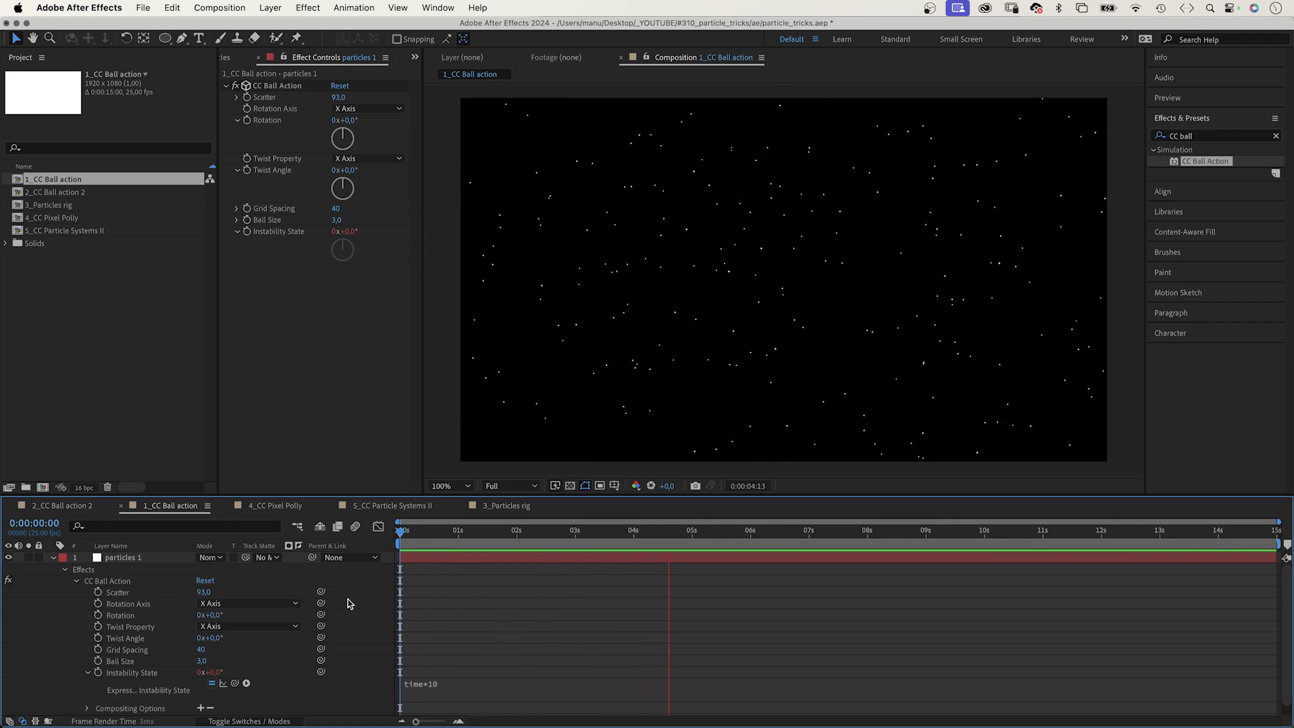
pyautogui.press('space')
# Duplicate the particles 1 layer and place the copy beneath the original
pyautogui.click(53, 558)
pyautogui.click(138, 558)
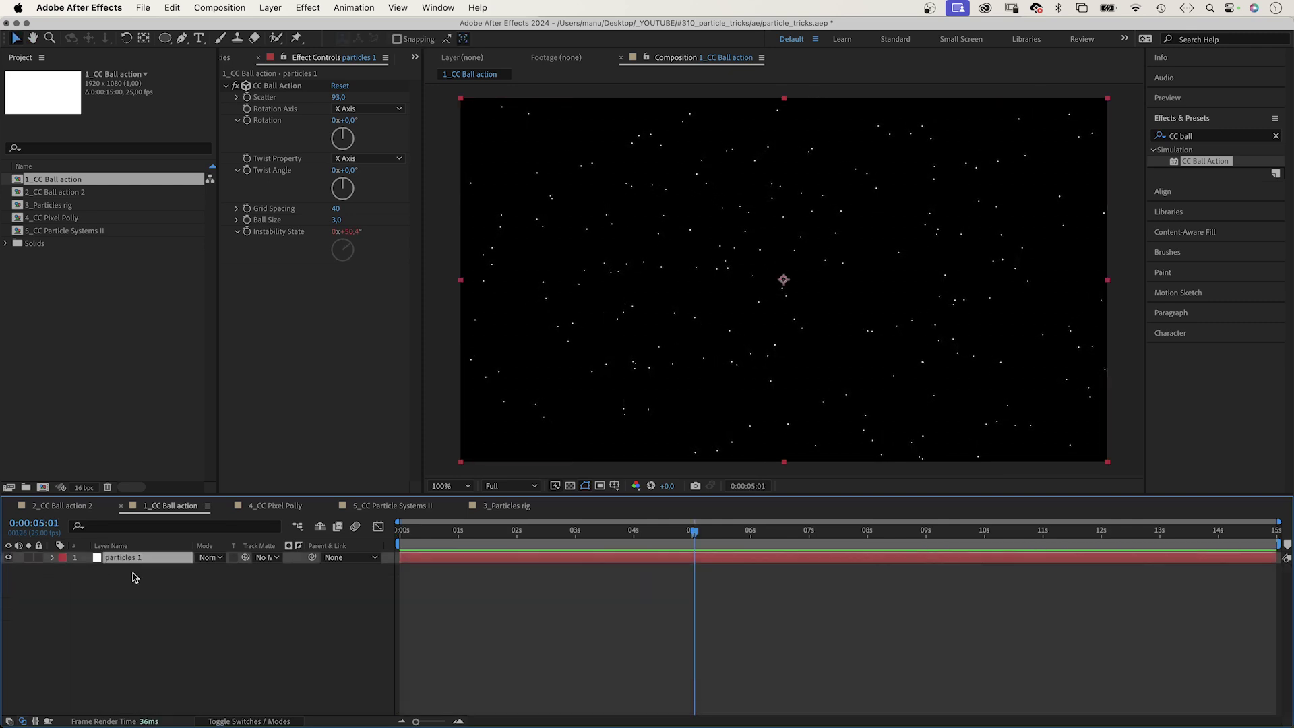
pyautogui.press('super+d')
pyautogui.moveTo(128, 559); pyautogui.dragTo(127, 583)
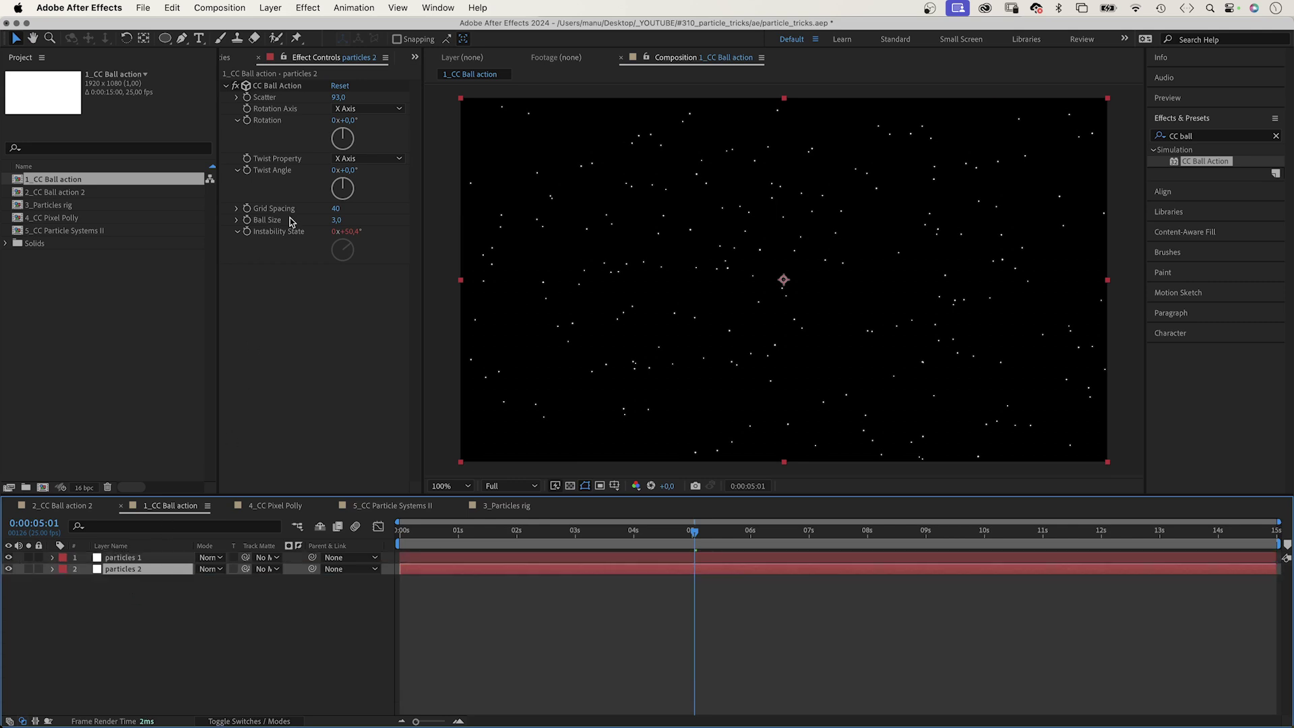
# Set the Ball Size of the particles 2 layer to 10
pyautogui.click(332, 225)
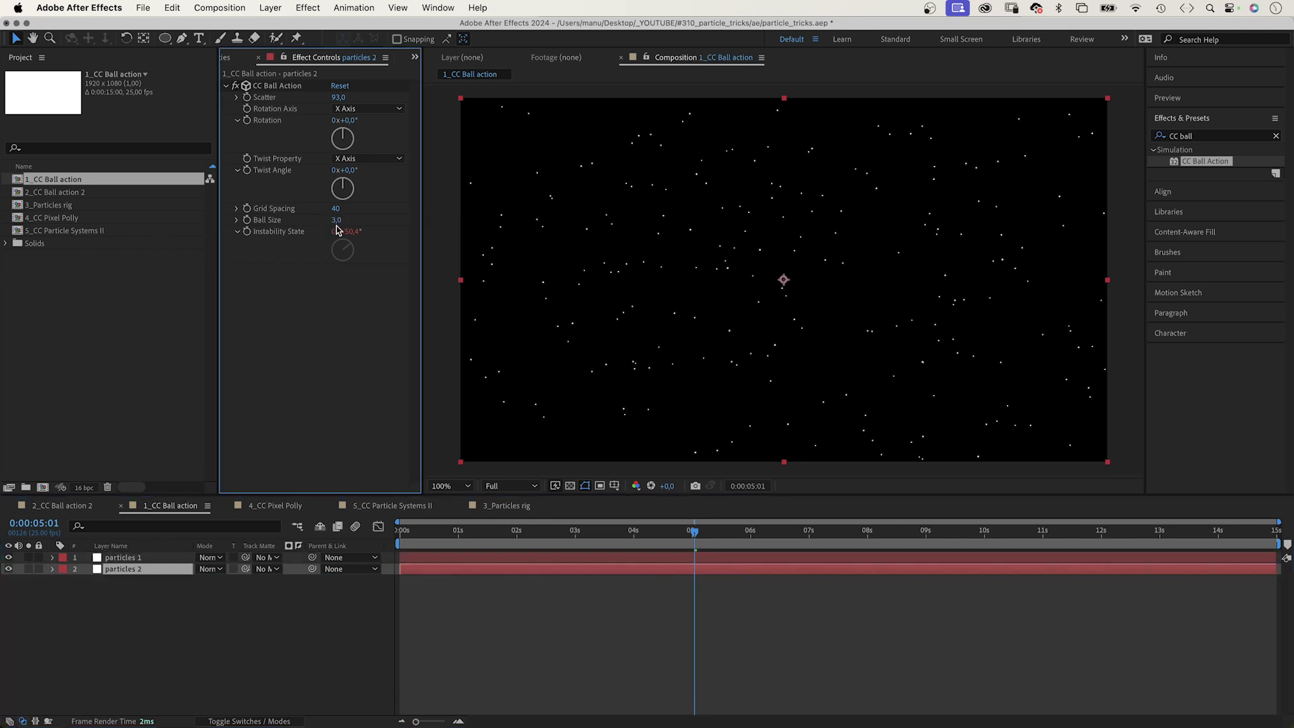
pyautogui.click(335, 220)
pyautogui.write('10')
pyautogui.press('Return')
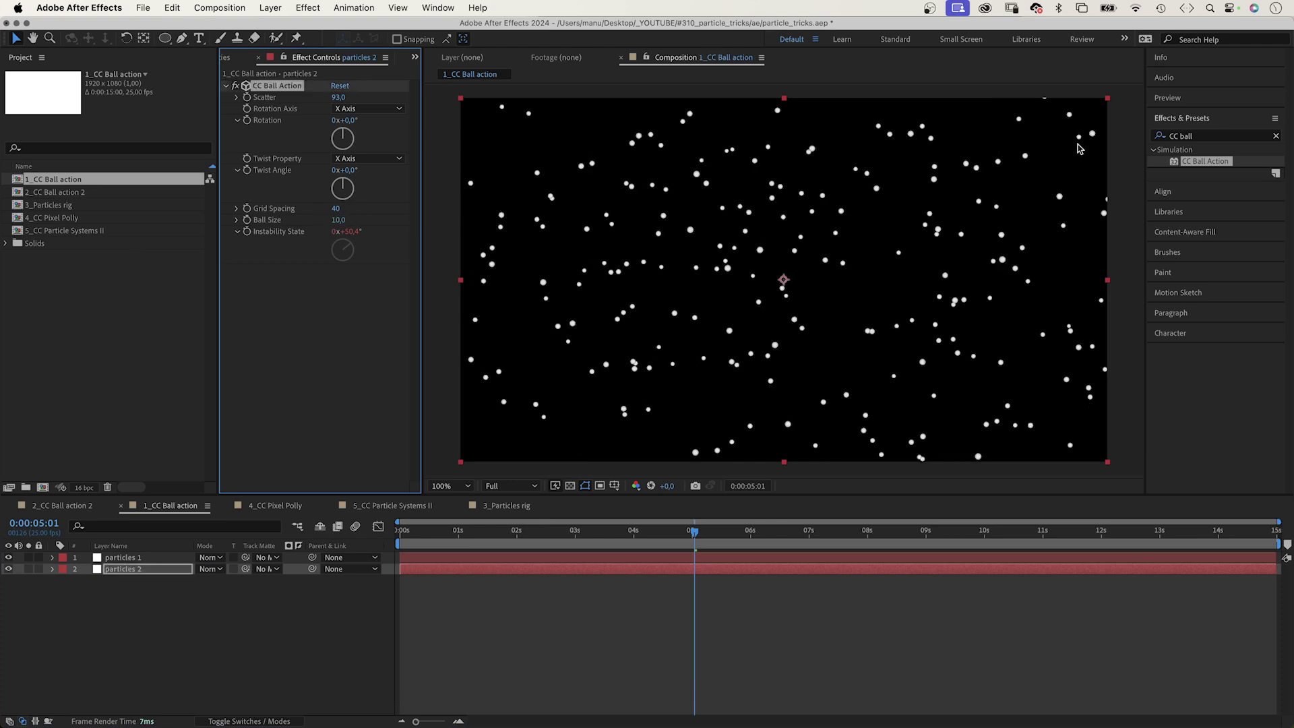
# Add Gaussian Blur to particles 2 with Blurriness 50 and Repeat Edge Pixels off, and preview from the start
pyautogui.click(1198, 139)
pyautogui.write('gaussian')
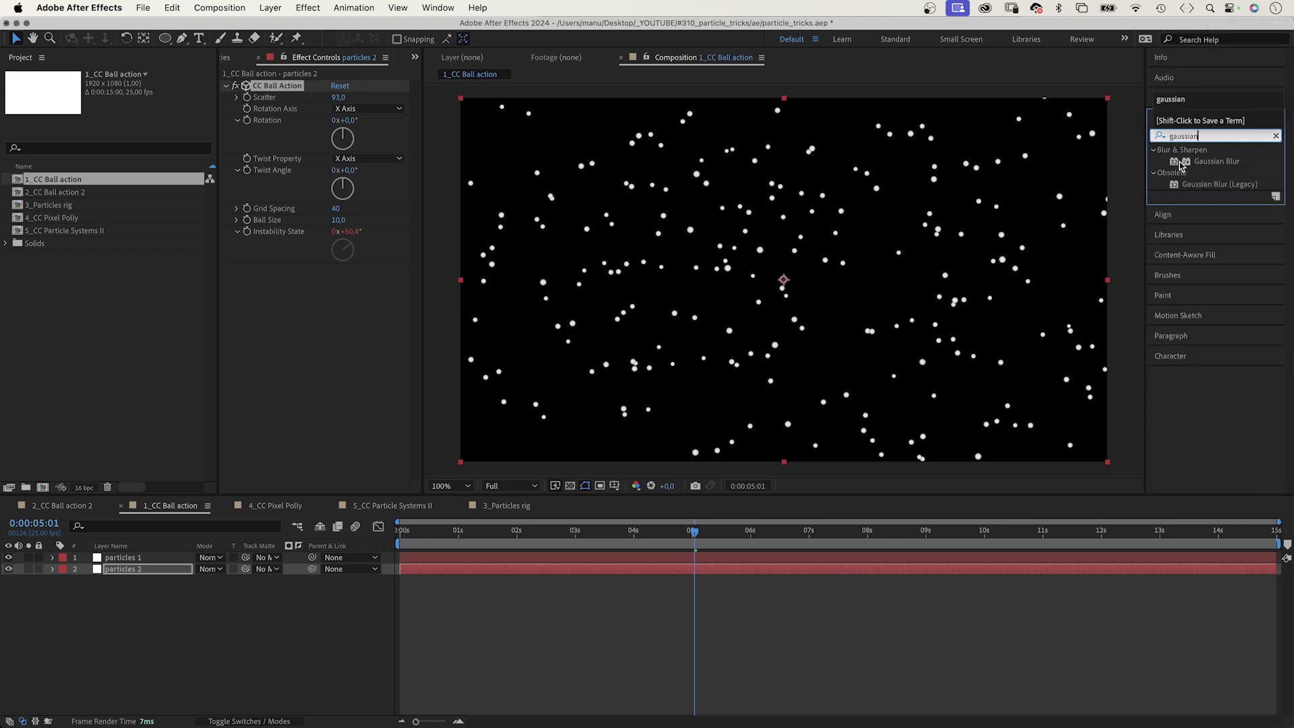
pyautogui.moveTo(1185, 164); pyautogui.dragTo(311, 350)
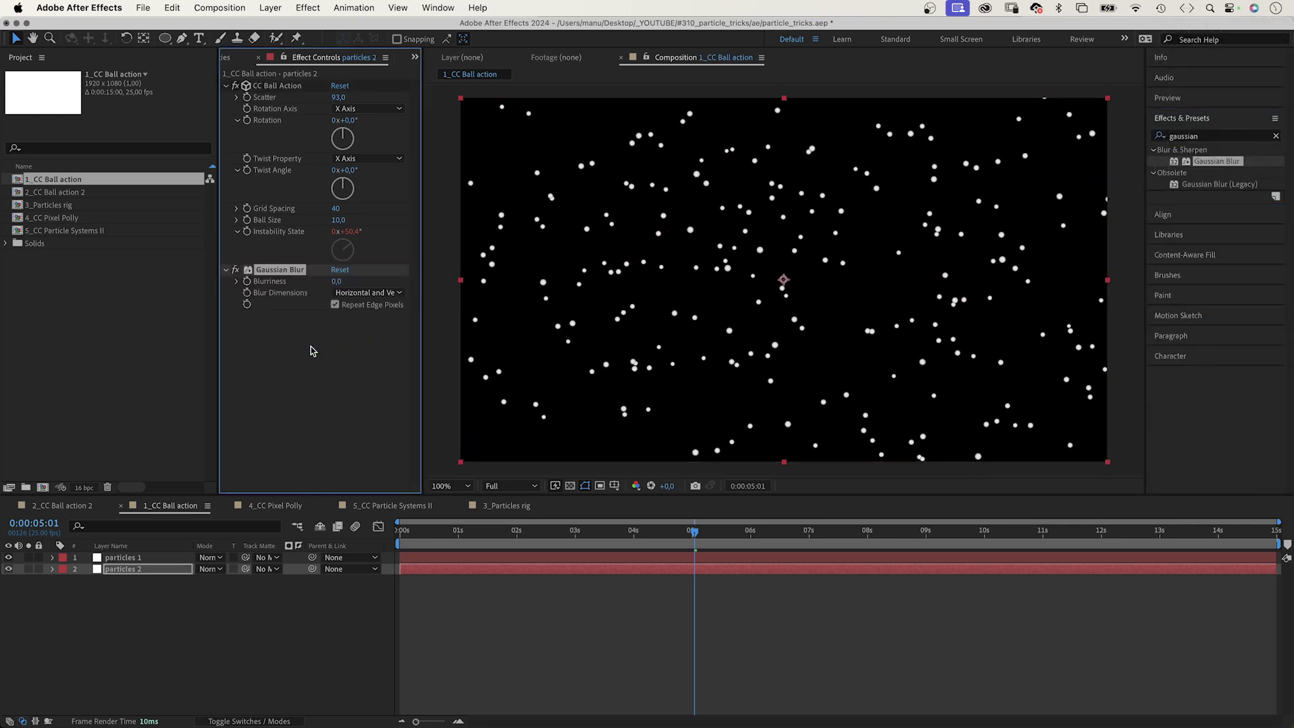
pyautogui.click(335, 281)
pyautogui.press('Return')
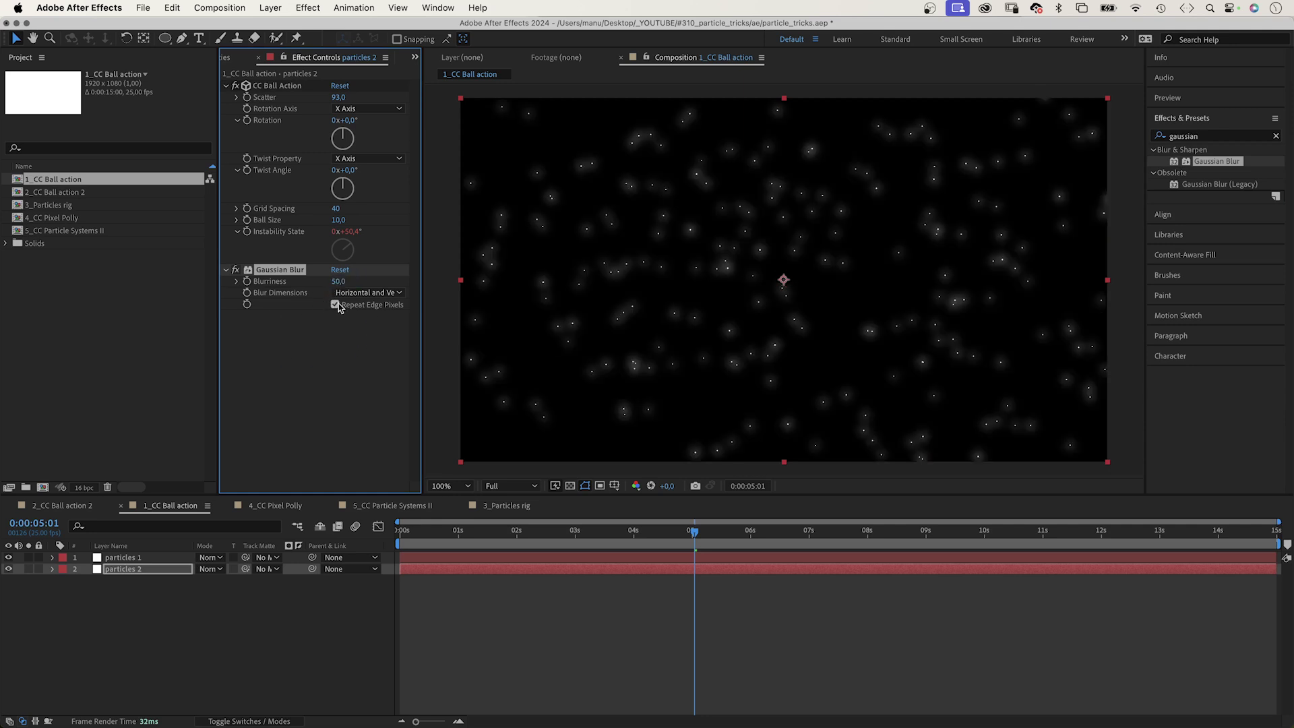
pyautogui.moveTo(477, 528); pyautogui.dragTo(399, 527)
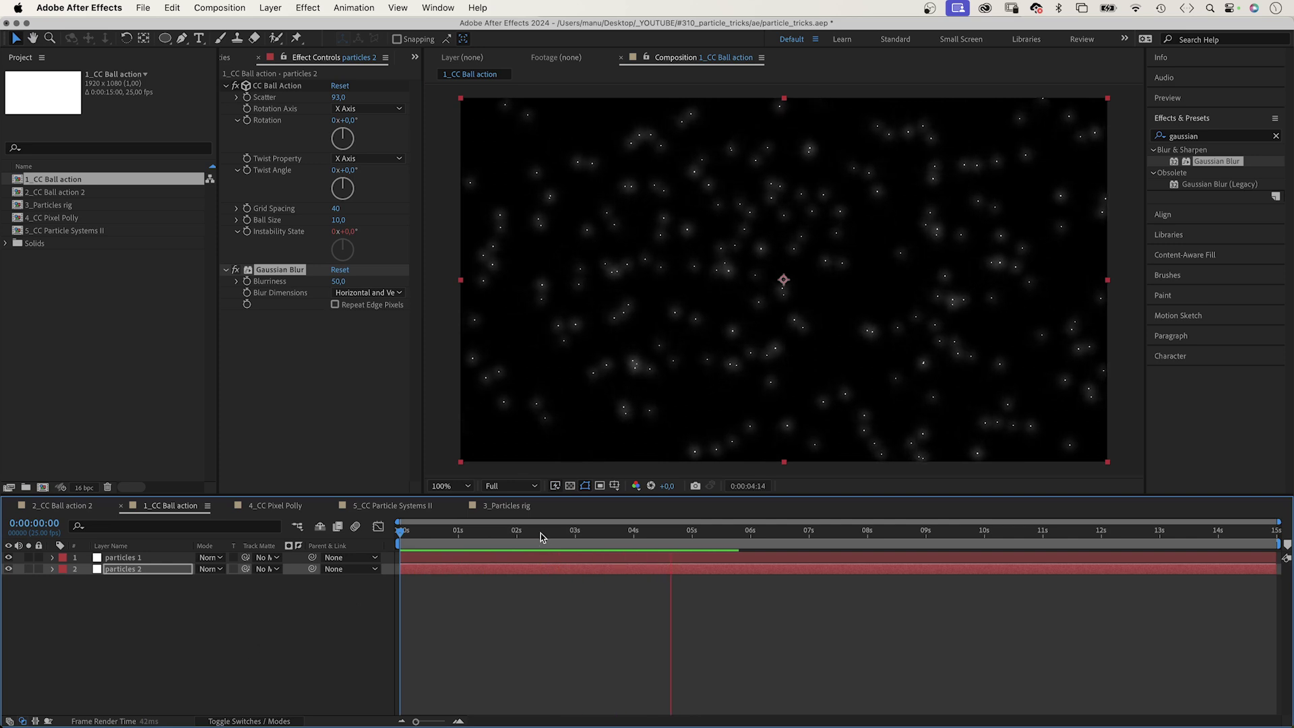
pyautogui.press('space')
# Create a white 1920 x 1080 px solid named gradient
pyautogui.click(244, 635)
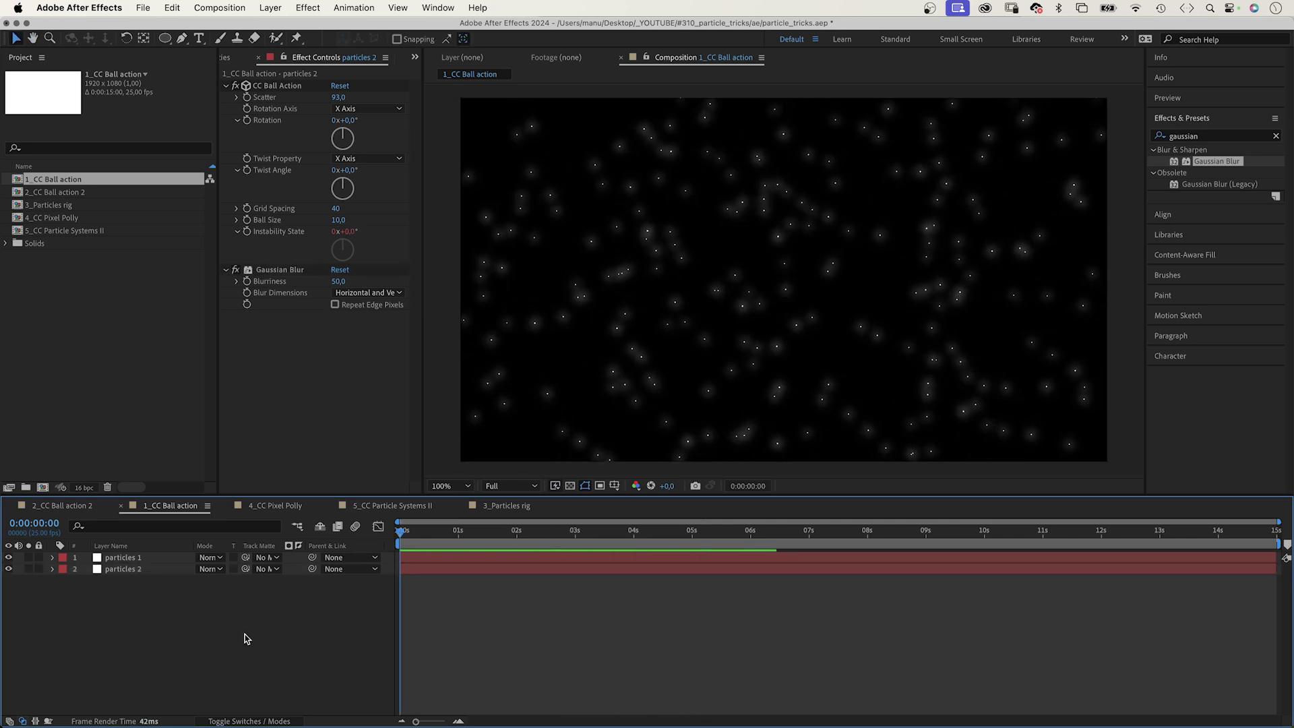
pyautogui.press('super+y')
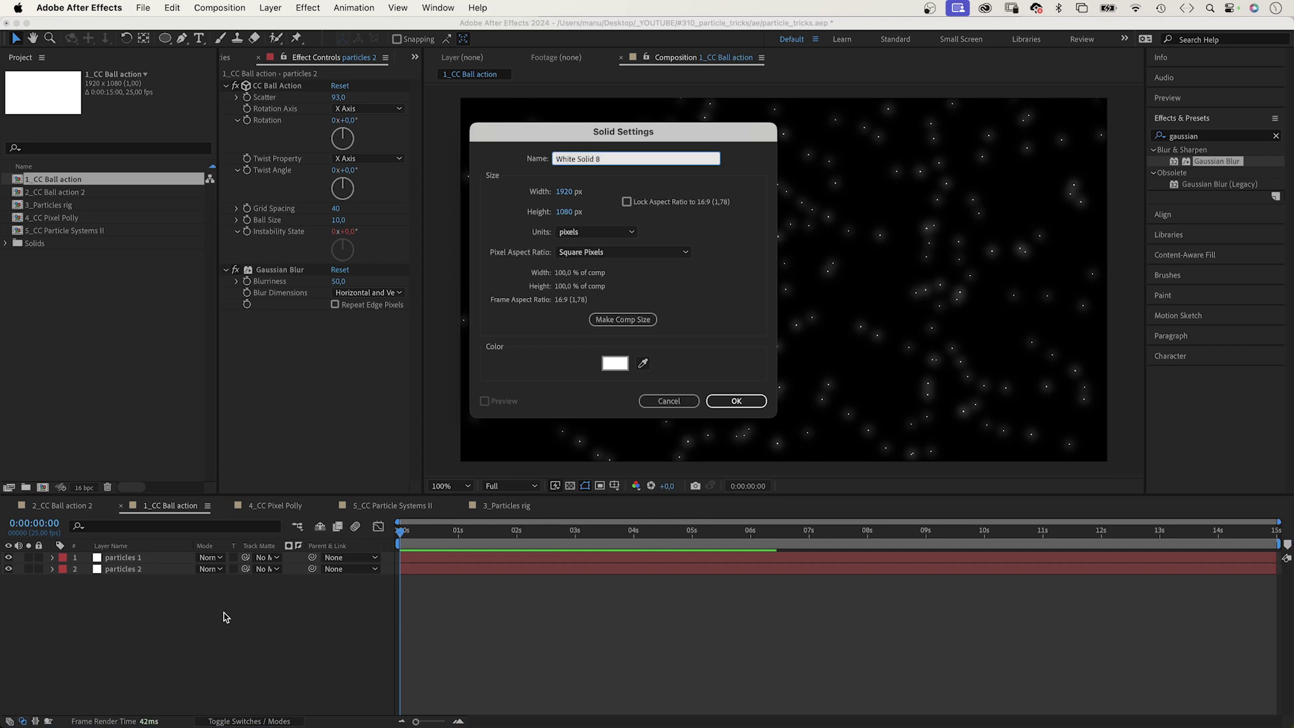
pyautogui.write('gradient')
pyautogui.press('Return')
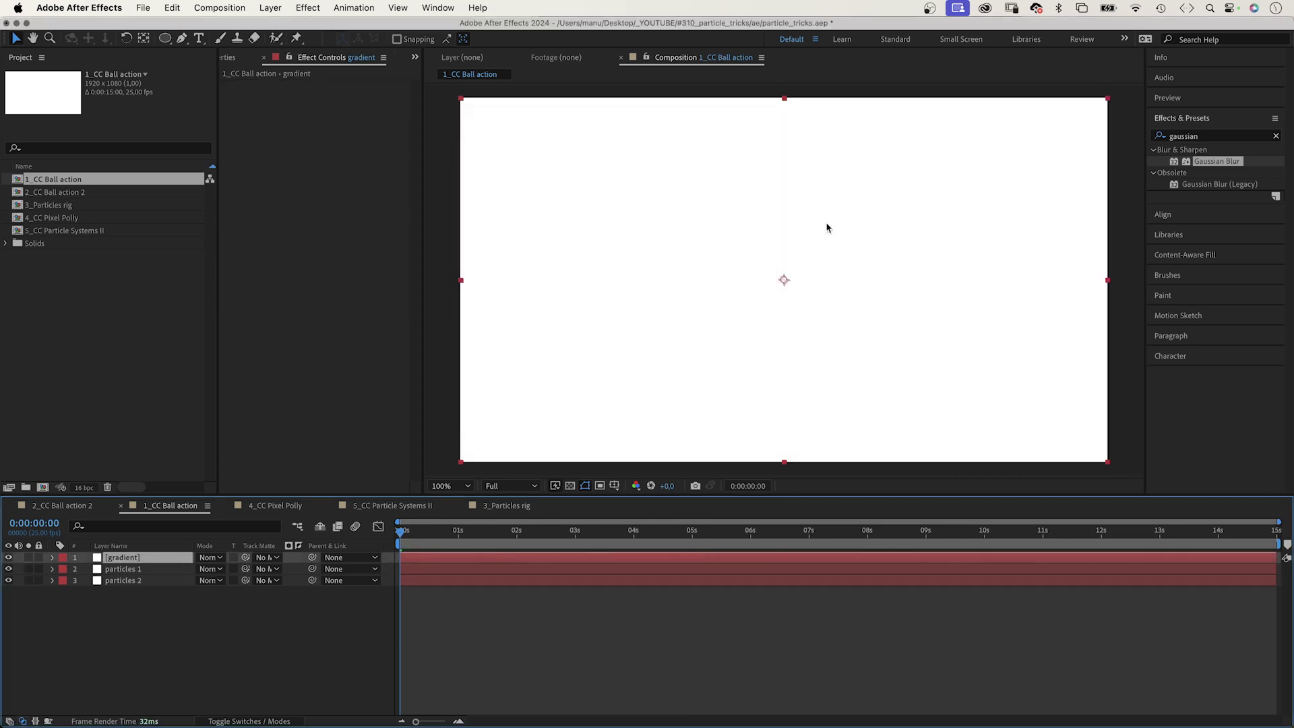
# Apply the 4-Color Gradient effect to the gradient layer
pyautogui.click(1199, 138)
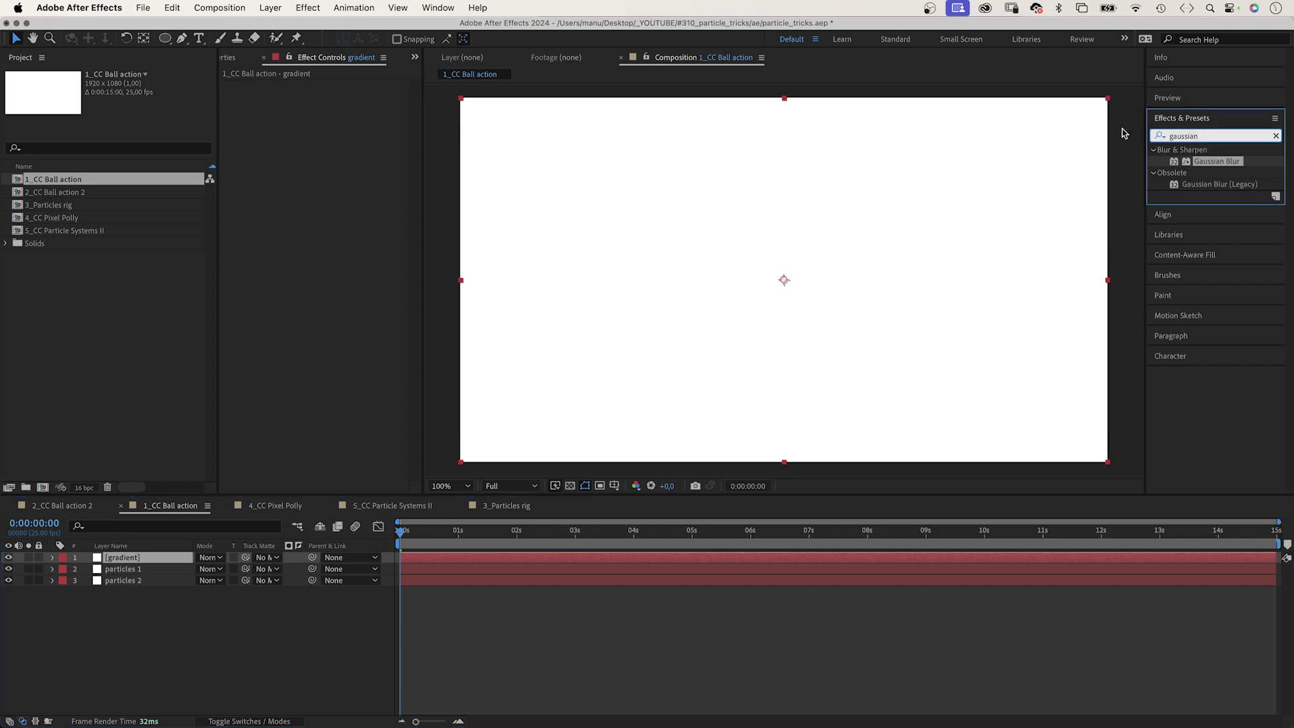
pyautogui.write('4-co')
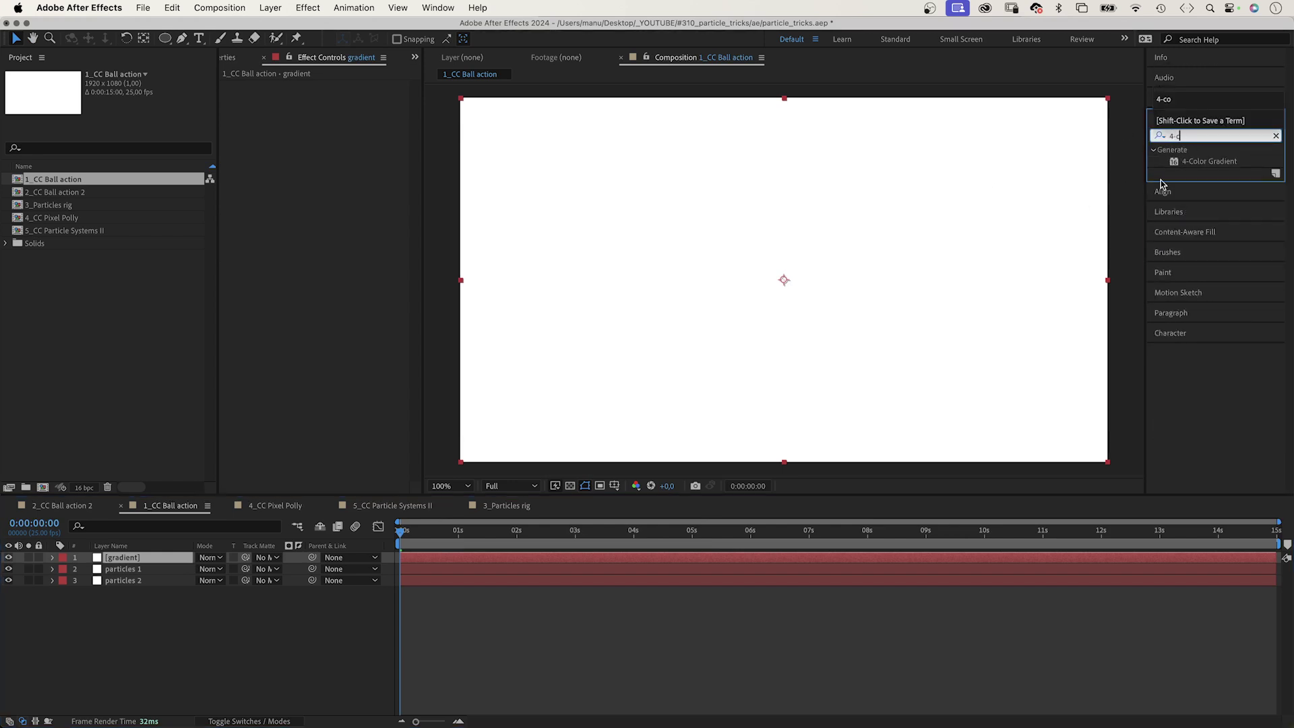
pyautogui.moveTo(1207, 161); pyautogui.dragTo(303, 196)
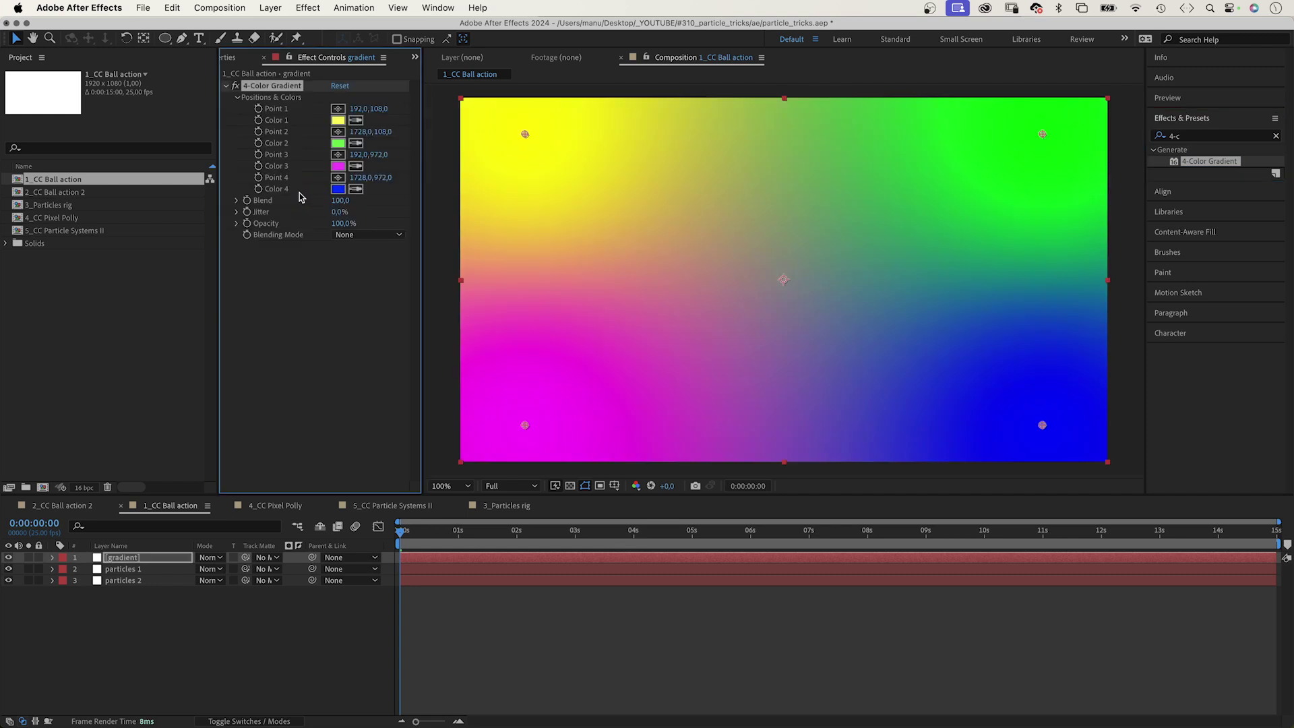
# Change Color 1 of the 4-Color Gradient to a dark navy blue
pyautogui.click(338, 120)
pyautogui.click(640, 499)
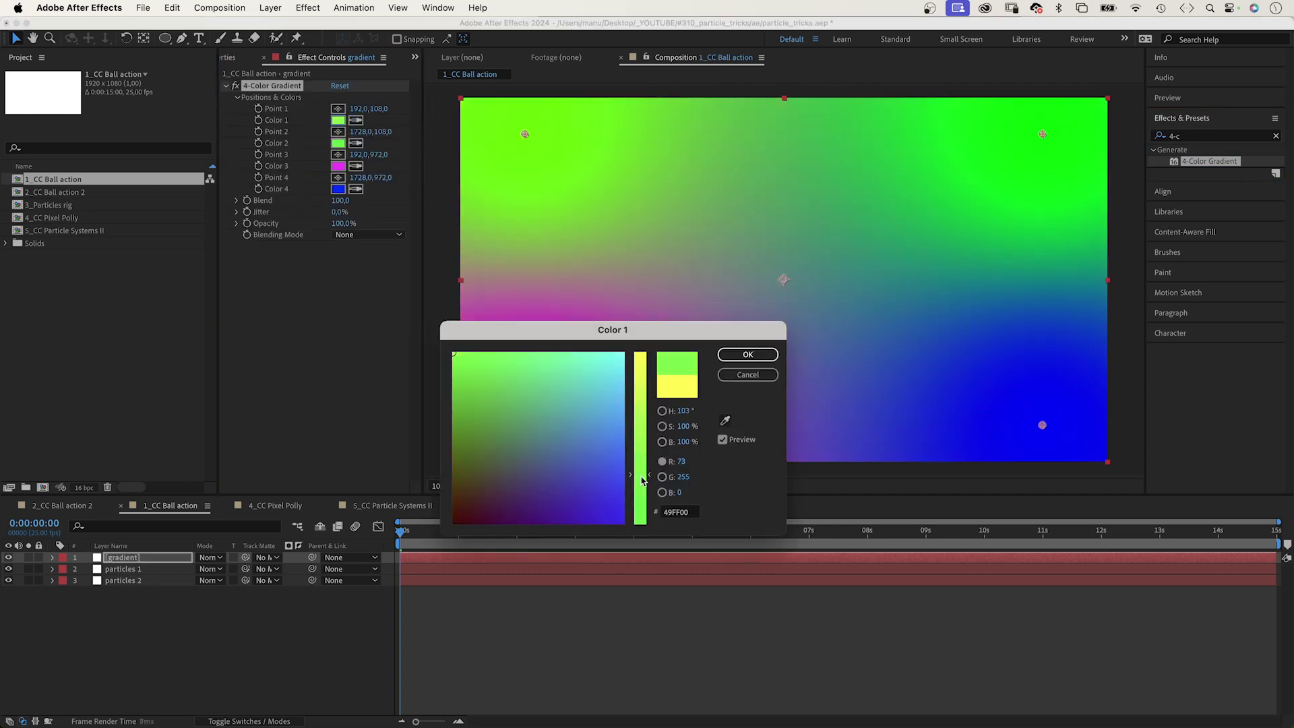
pyautogui.moveTo(639, 499); pyautogui.dragTo(640, 524)
pyautogui.moveTo(532, 479); pyautogui.dragTo(514, 508)
pyautogui.moveTo(579, 332); pyautogui.dragTo(624, 201)
pyautogui.click(776, 221)
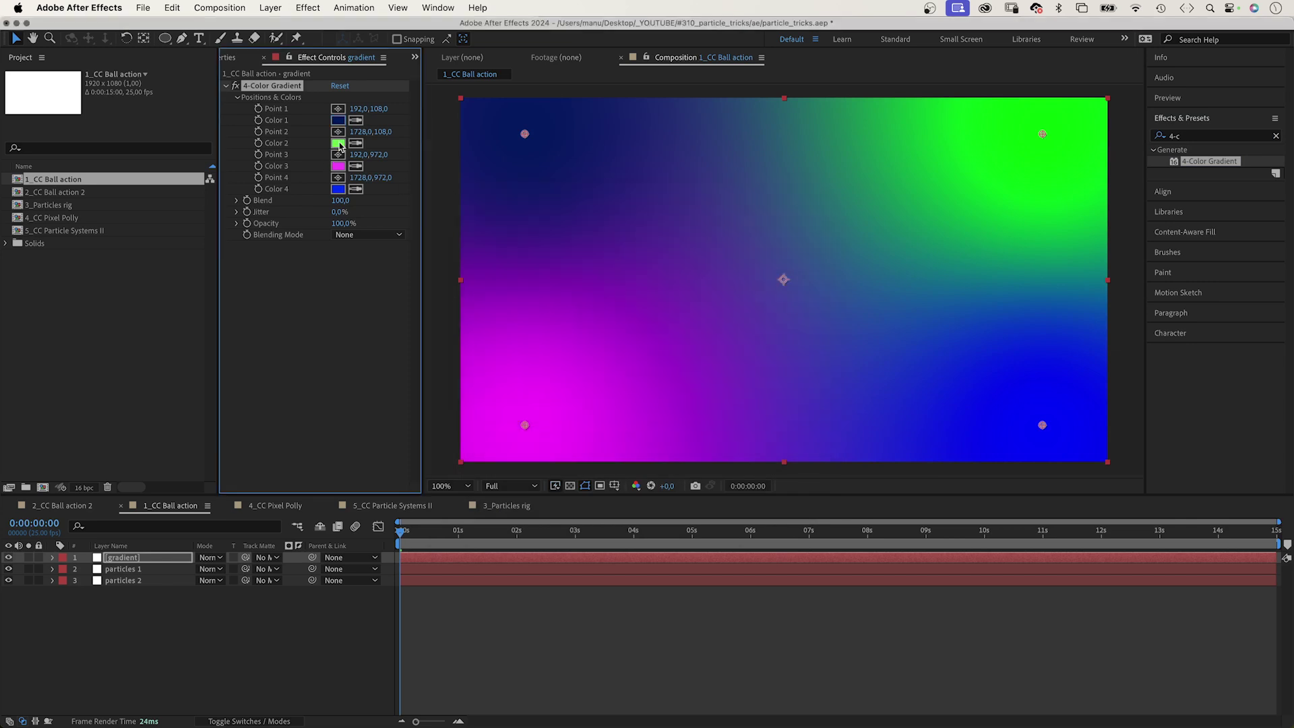
# Change Color 2 of the 4-Color Gradient to dark violet 360E77
pyautogui.click(338, 143)
pyautogui.click(604, 357)
pyautogui.click(666, 345)
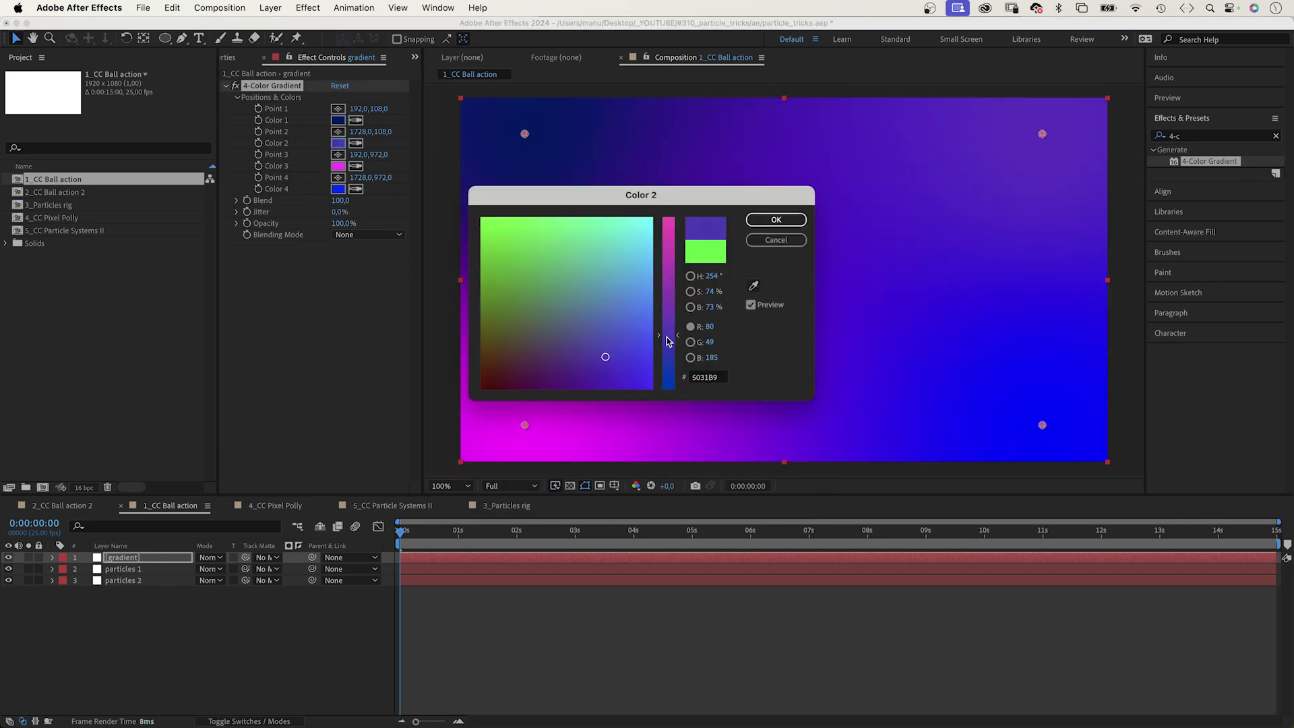
pyautogui.moveTo(666, 345); pyautogui.dragTo(666, 352)
pyautogui.click(592, 367)
pyautogui.click(560, 379)
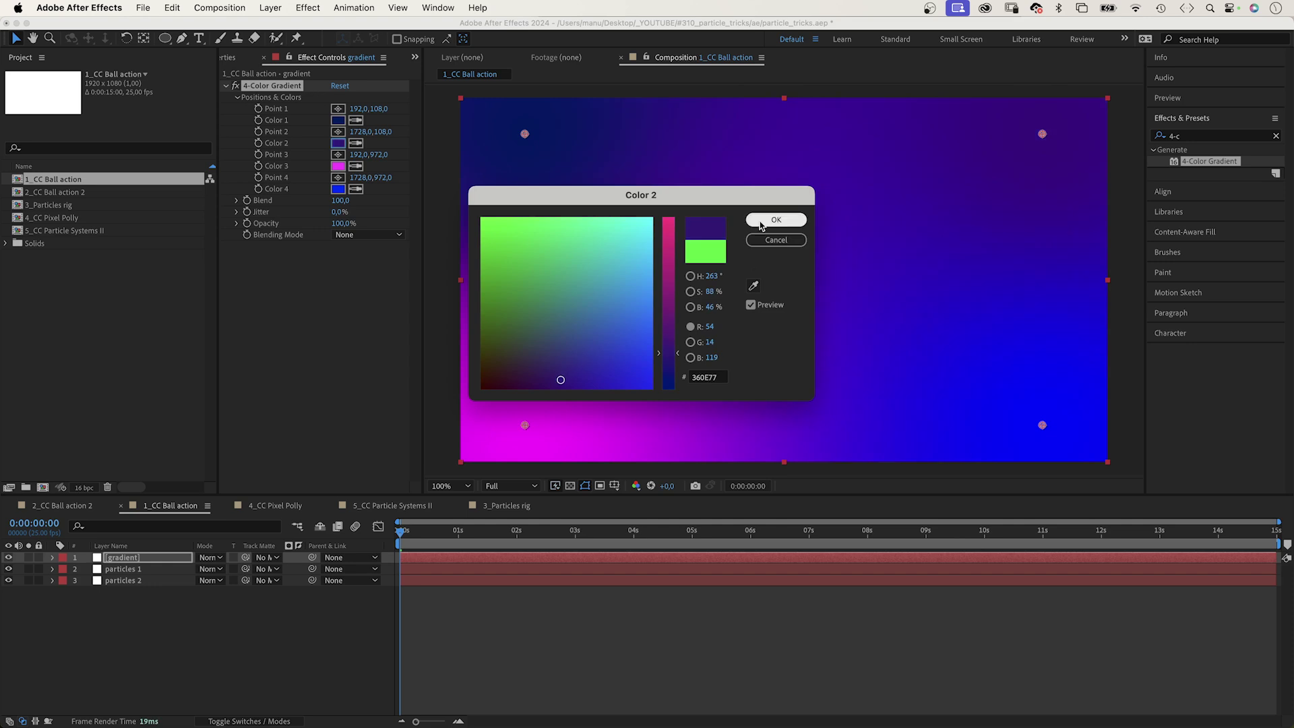
pyautogui.click(776, 220)
# Change Color 3 of the 4-Color Gradient to a dark purple
pyautogui.click(337, 166)
pyautogui.click(668, 341)
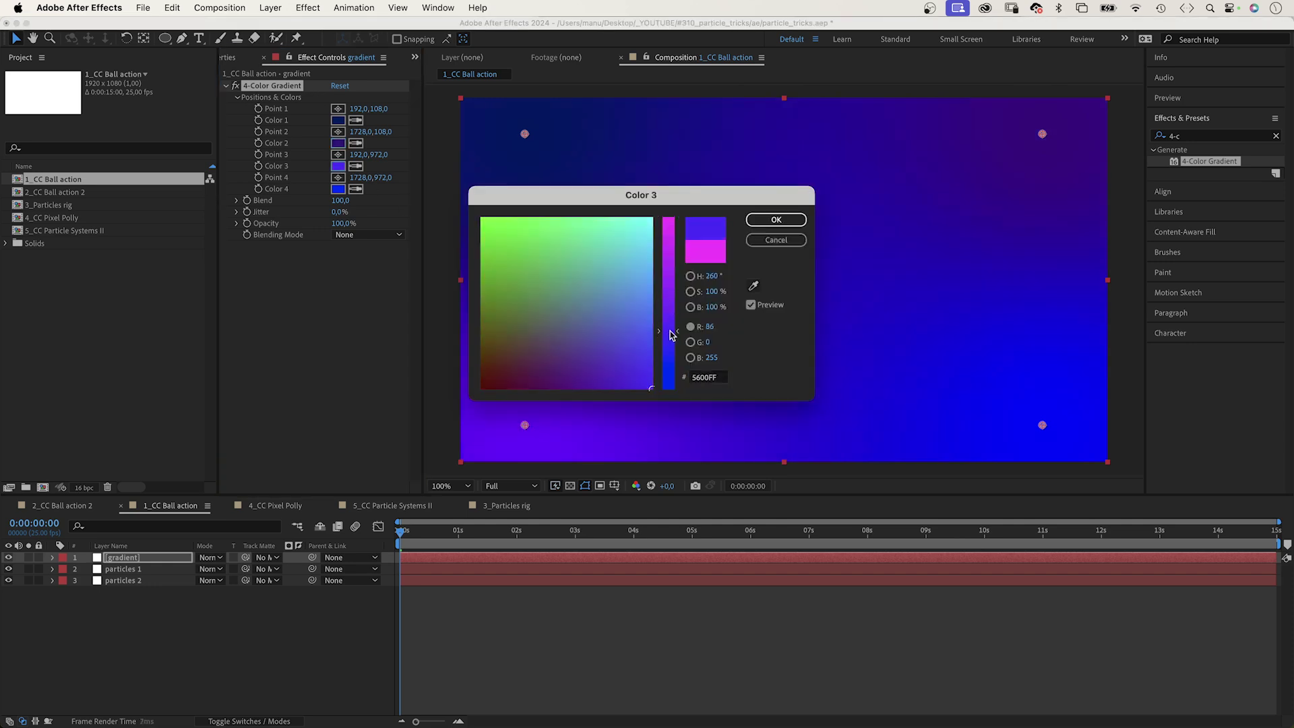
pyautogui.click(567, 370)
pyautogui.click(557, 381)
pyautogui.click(776, 219)
# Change Color 4 of the 4-Color Gradient to a deep blue, about 001493
pyautogui.click(338, 188)
pyautogui.click(596, 364)
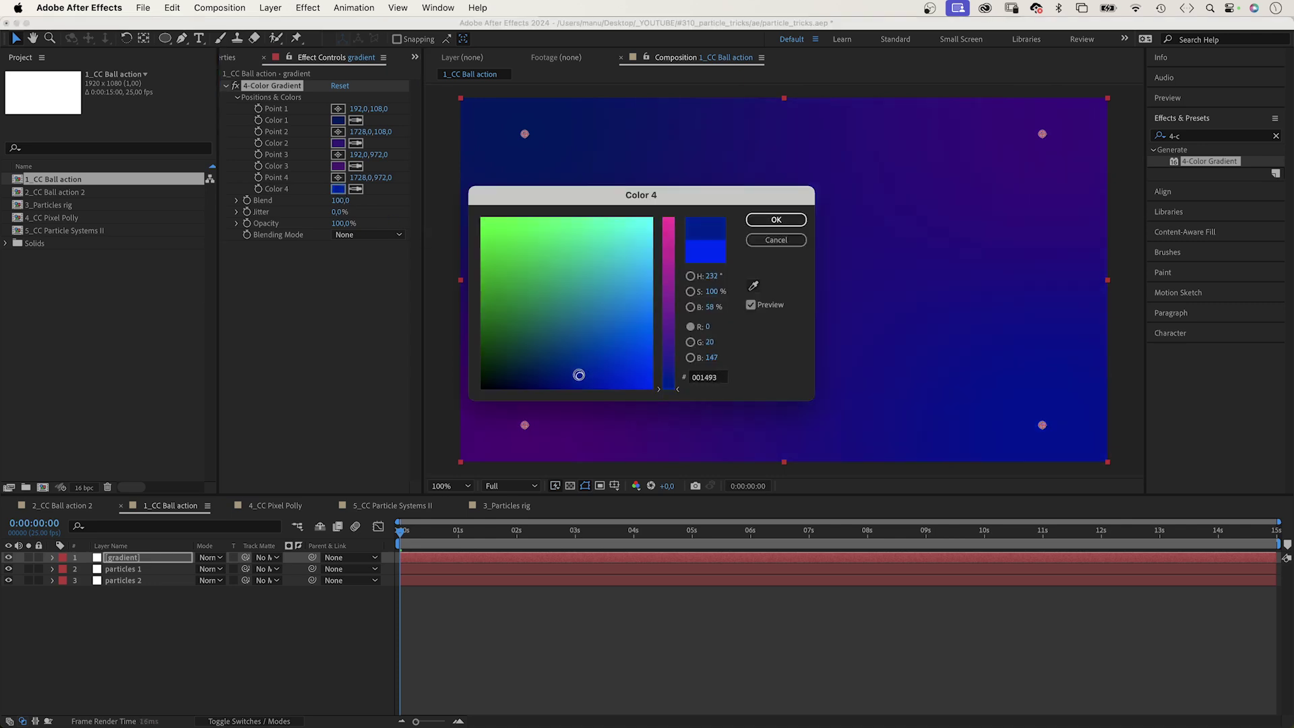
pyautogui.click(776, 219)
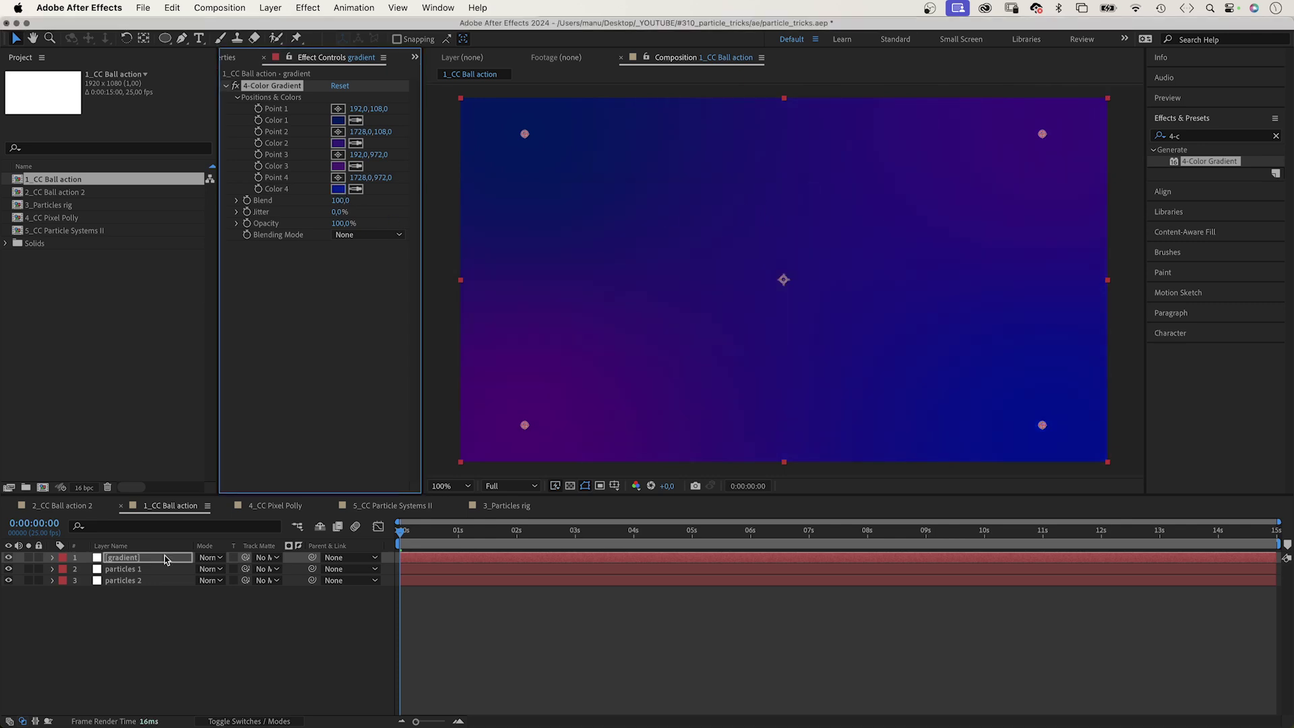
# Move the gradient layer beneath all particle layers, and duplicate particles 2 with the copy placed just above the gradient
pyautogui.moveTo(134, 559)
pyautogui.mouseDown()
pyautogui.moveTo(130, 606)
pyautogui.moveTo(135, 580)
pyautogui.mouseUp()
pyautogui.click(128, 570)
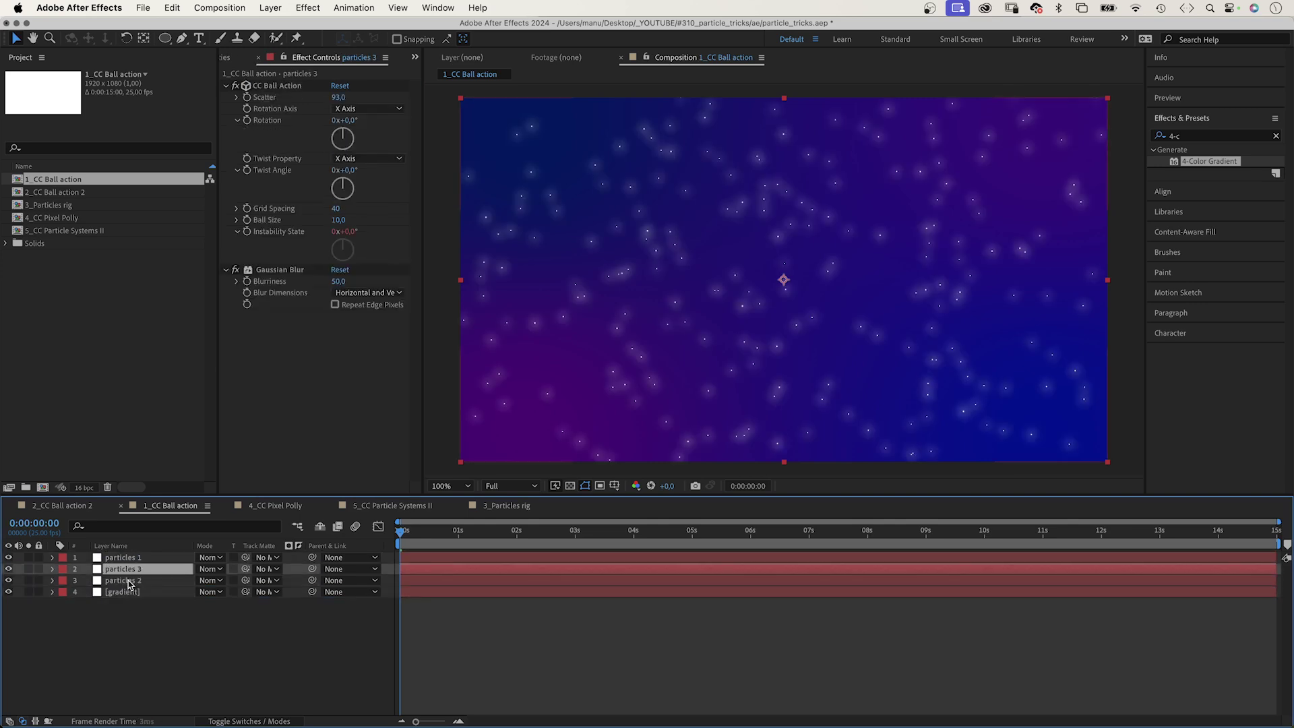
pyautogui.press('super+d')
pyautogui.moveTo(130, 571); pyautogui.dragTo(128, 586)
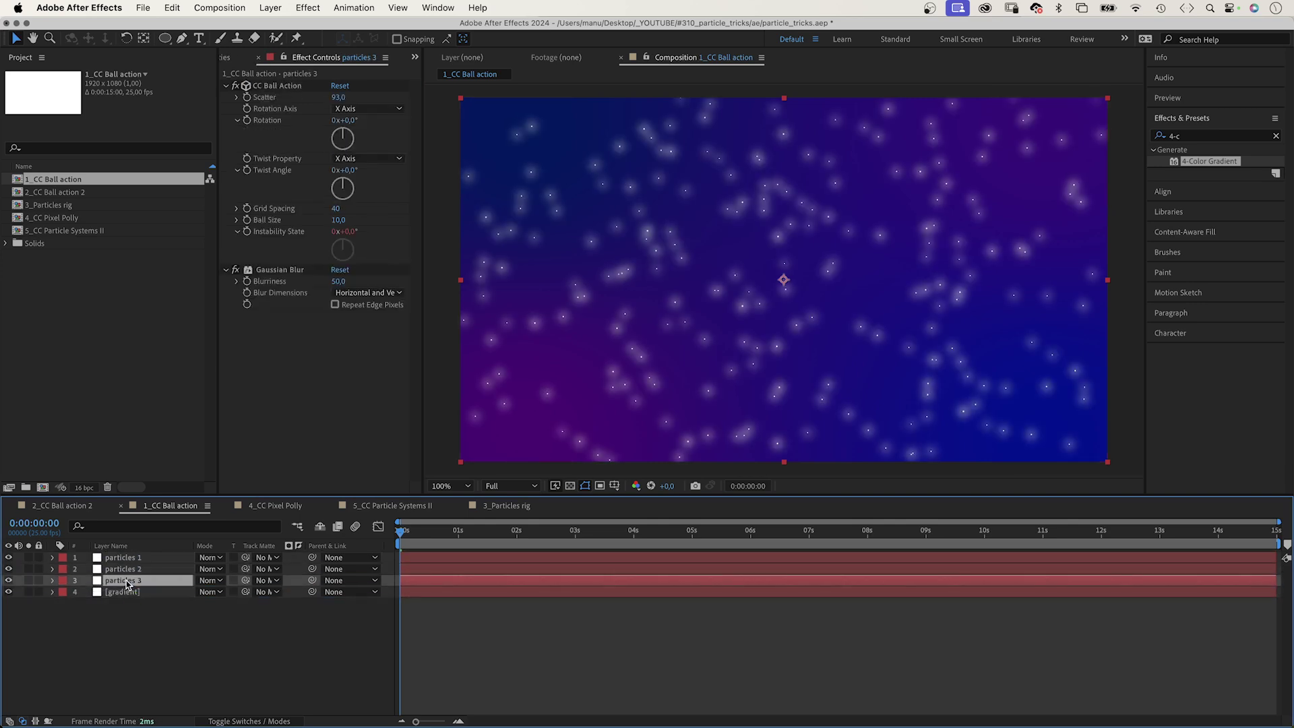
# Set the particles 3 layer's Ball Size to 50 and its Gaussian Blur Blurriness to 300
pyautogui.moveTo(336, 226); pyautogui.dragTo(337, 219)
pyautogui.write('50')
pyautogui.press('Return')
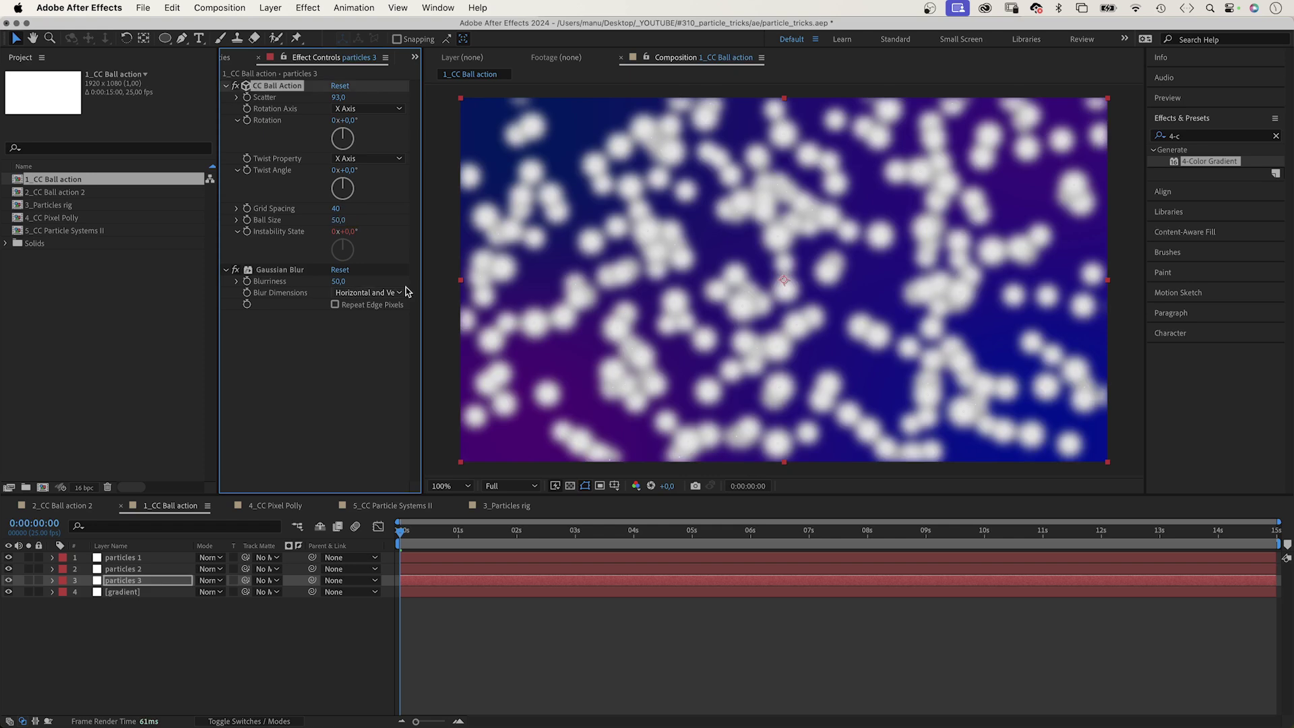
pyautogui.click(339, 281)
pyautogui.write('300')
pyautogui.press('Return')
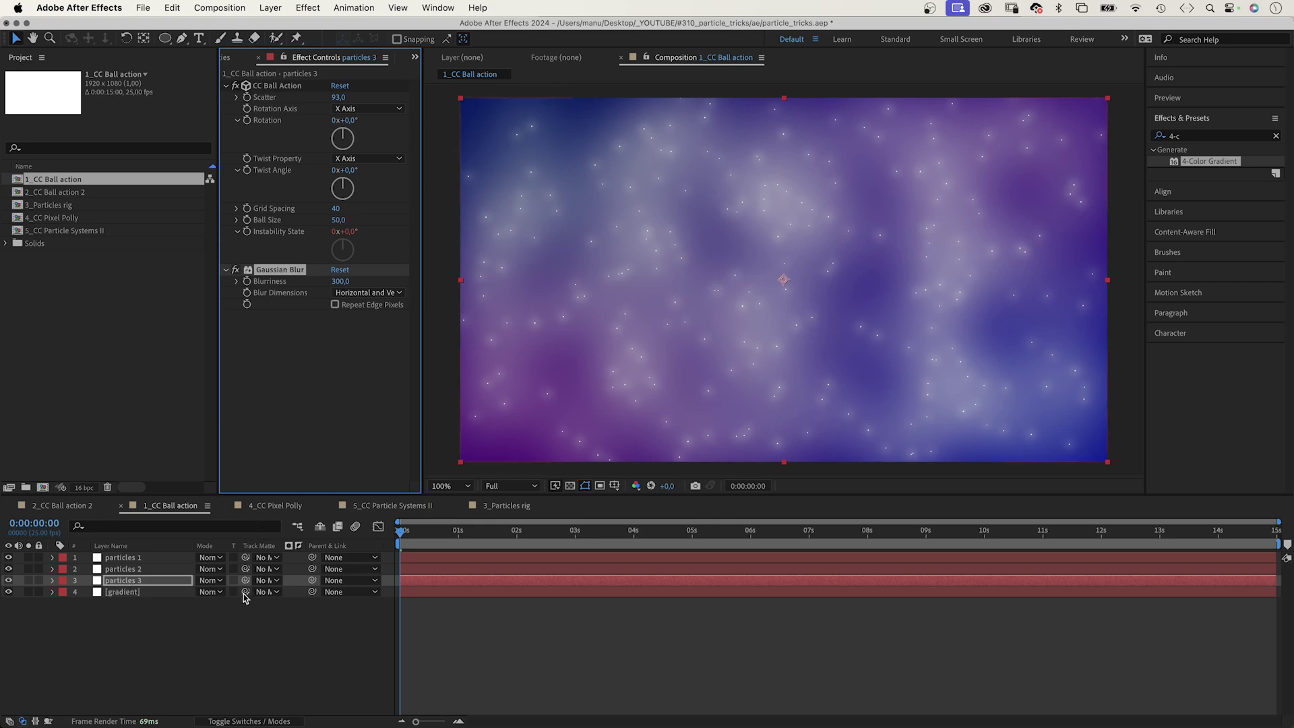
# Use particles 3 as the track matte of the gradient layer and preview the animation
pyautogui.moveTo(246, 592); pyautogui.dragTo(142, 586)
pyautogui.press('space')
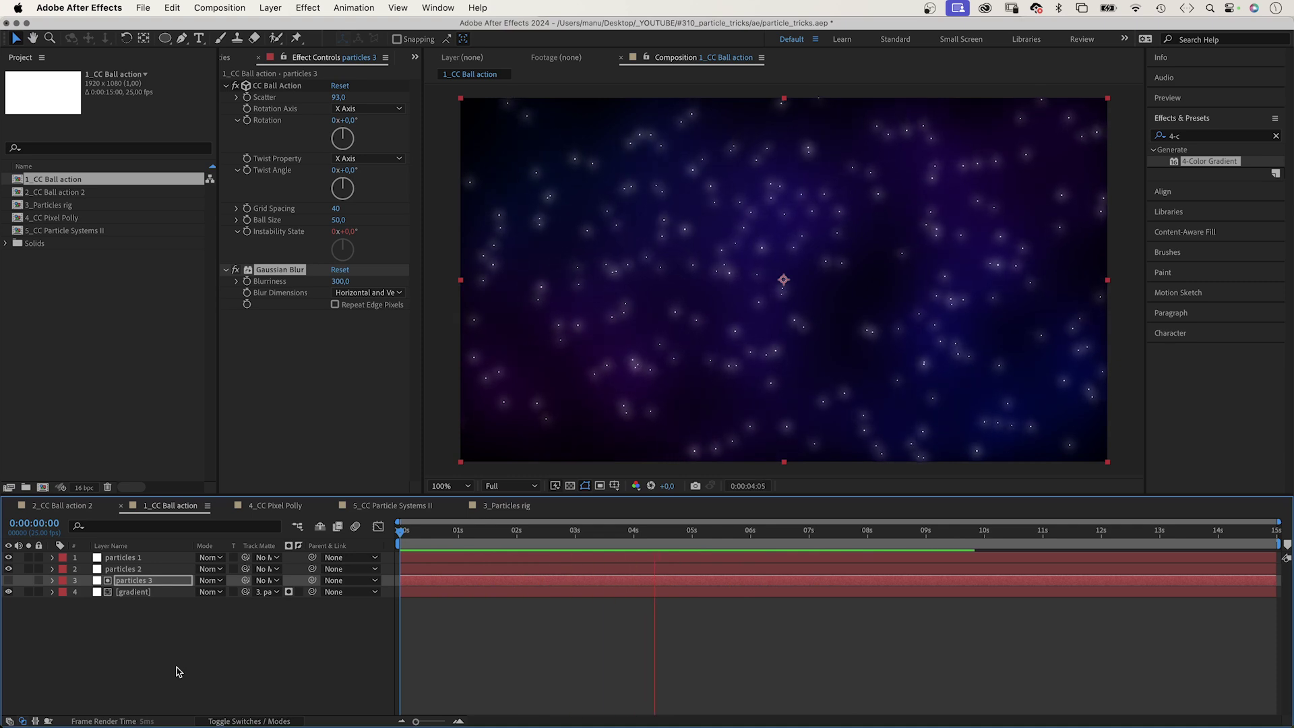
# Open the 2_CC Ball action 2 composition and apply Gaussian Blur to the liquid layer beneath CC Ball Action
pyautogui.doubleClick(74, 194)
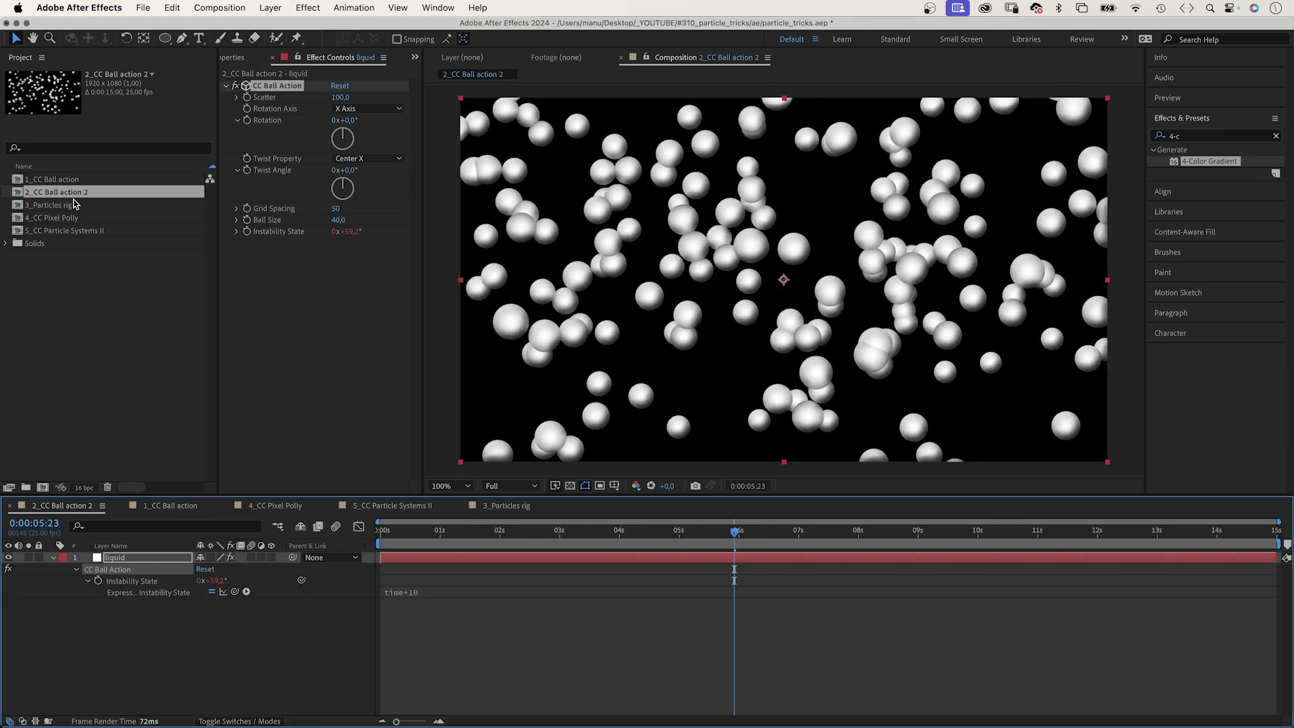
pyautogui.click(118, 560)
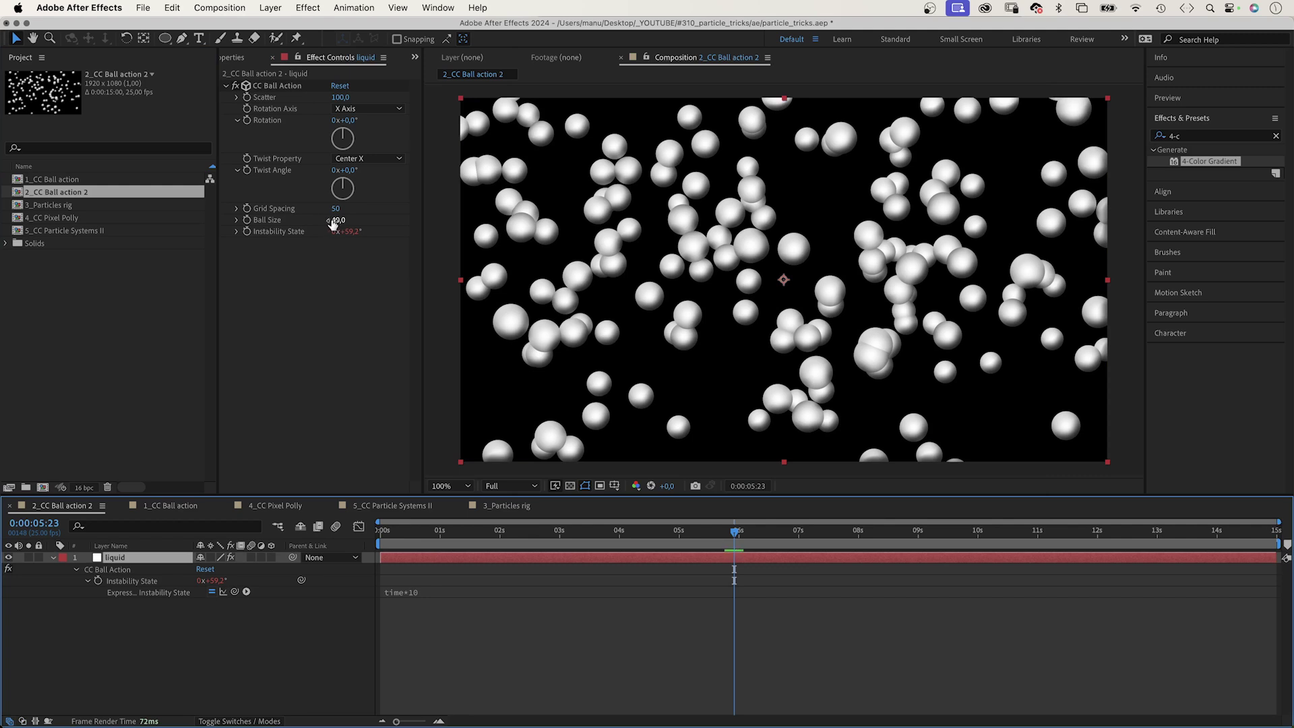
pyautogui.click(1192, 137)
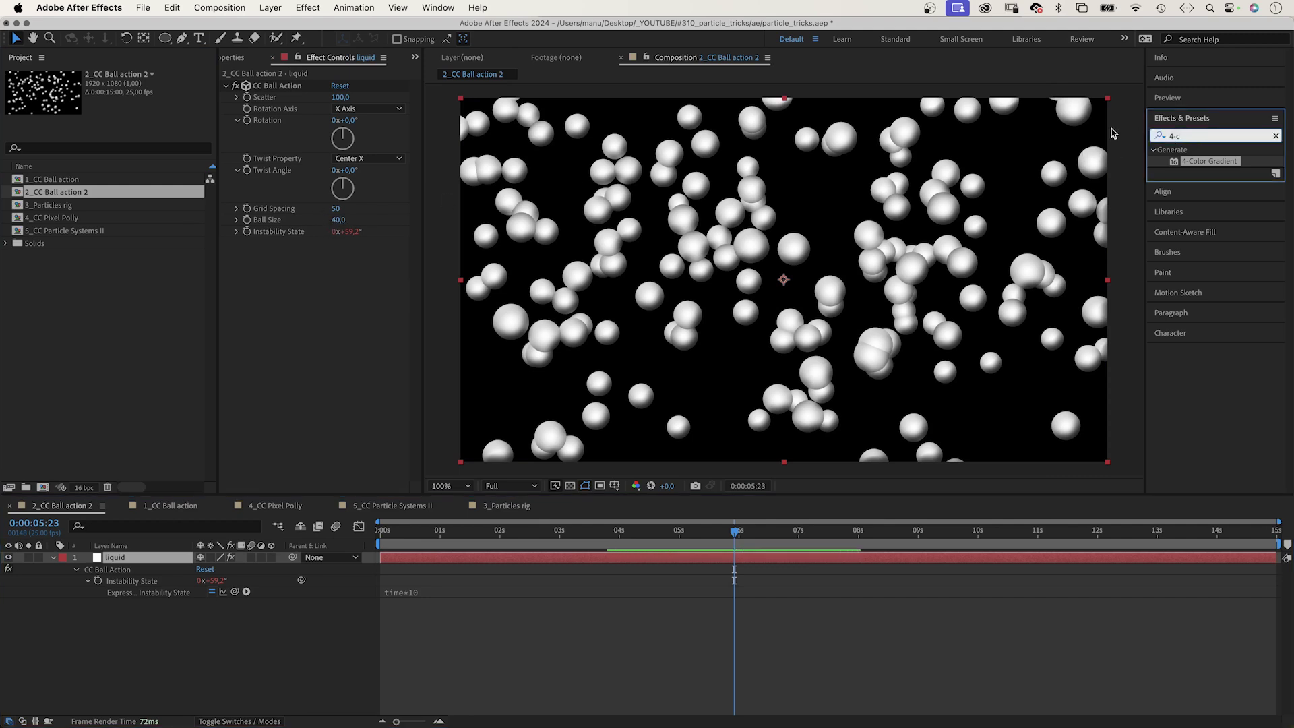
pyautogui.write('gaussian')
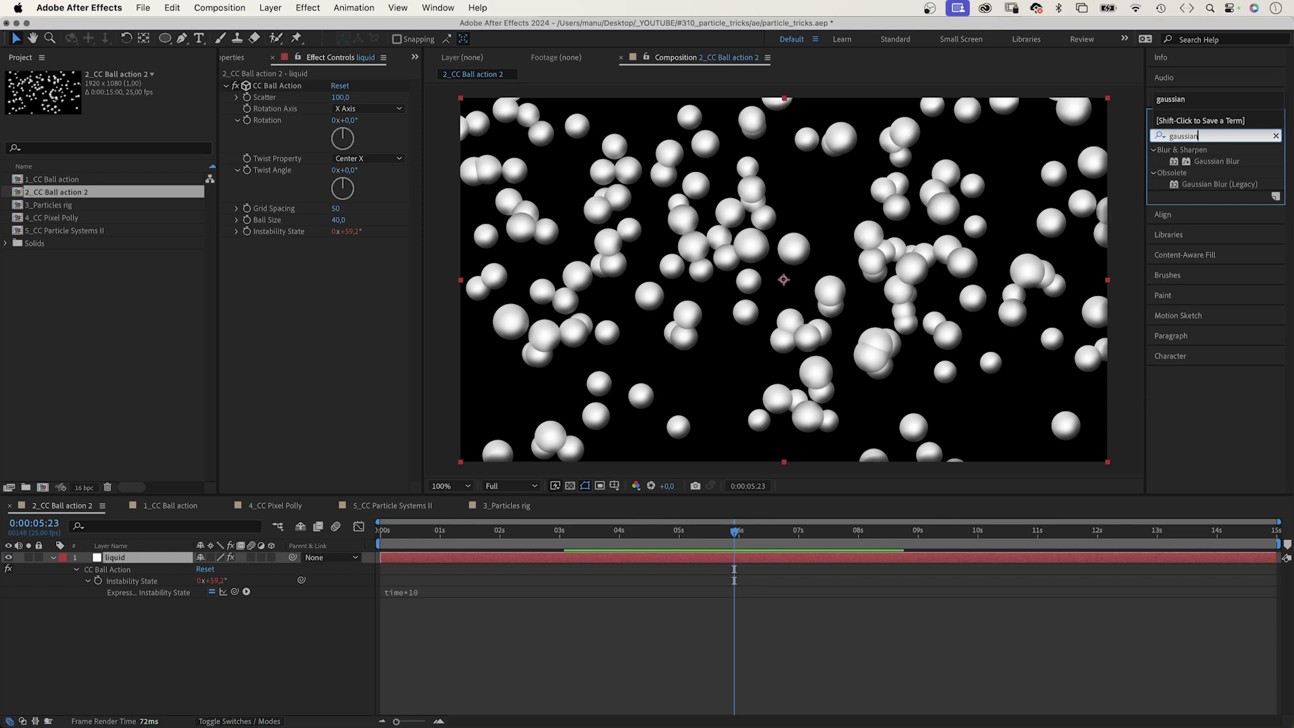
pyautogui.moveTo(1157, 162); pyautogui.dragTo(266, 315)
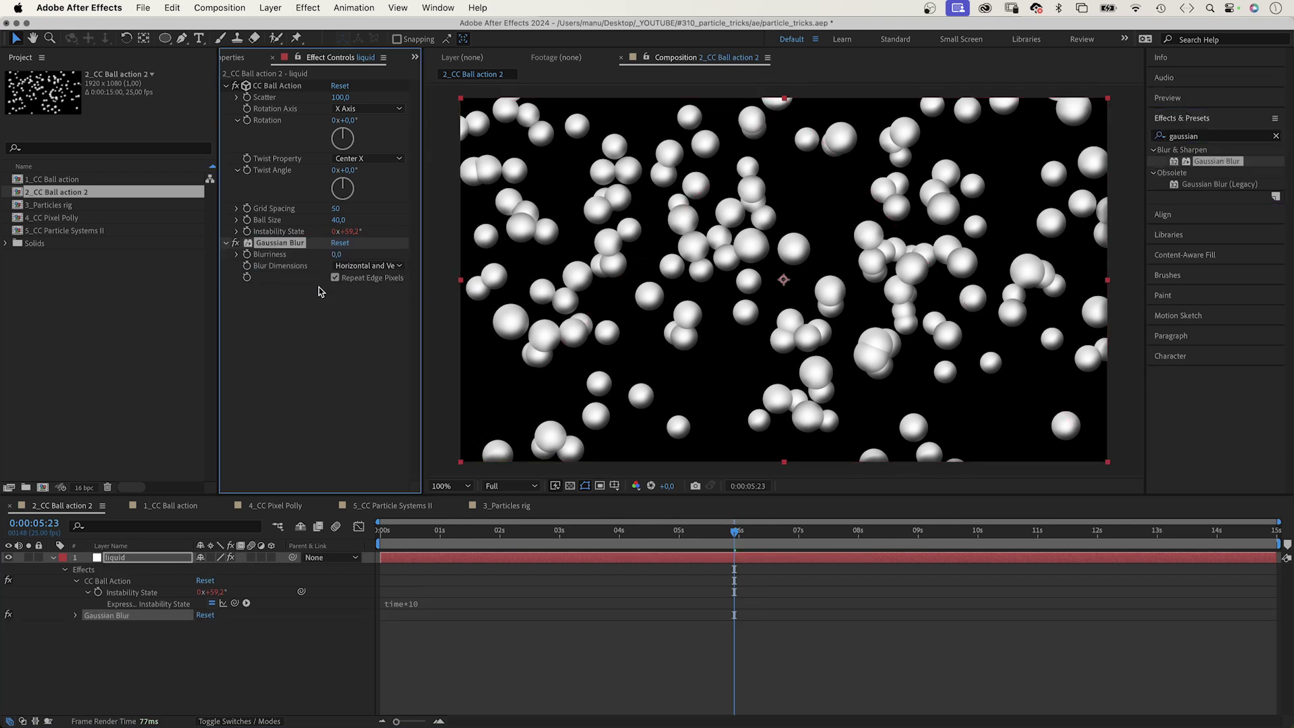
# Set the liquid layer's Gaussian Blur Blurriness to 60 and turn off Repeat Edge Pixels
pyautogui.click(335, 255)
pyautogui.press('Return')
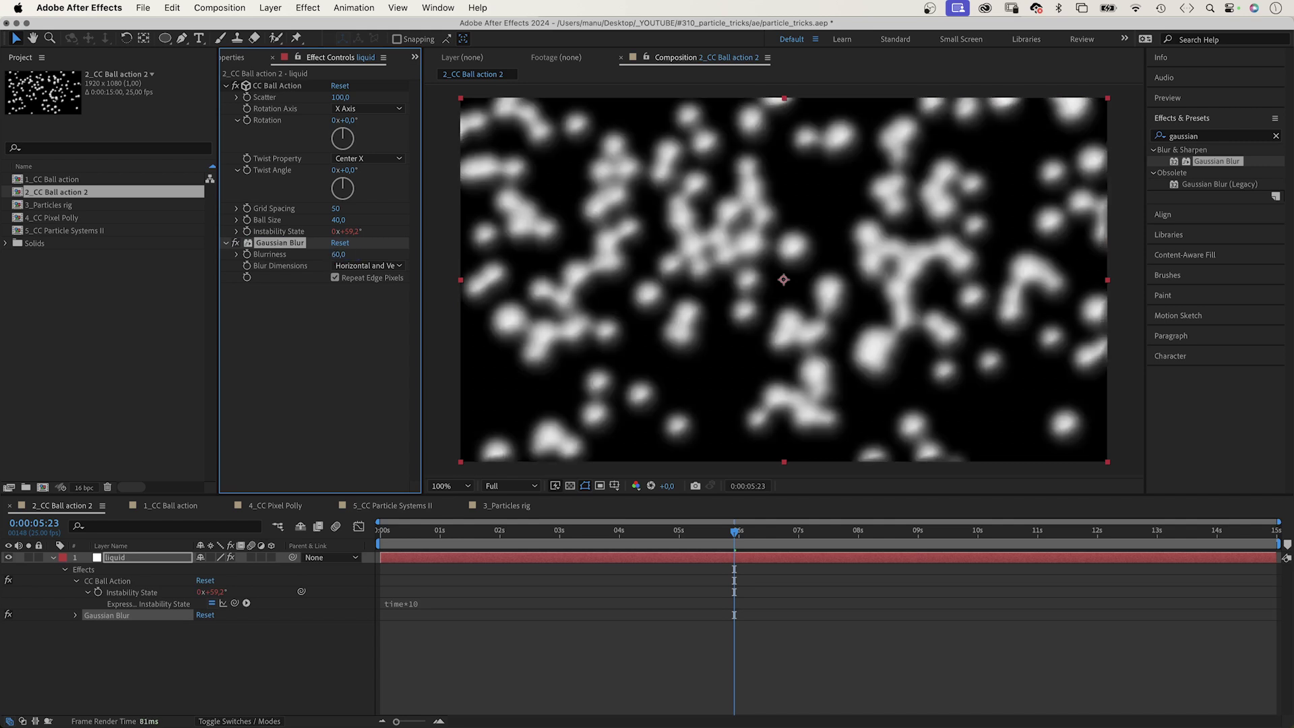
pyautogui.click(335, 277)
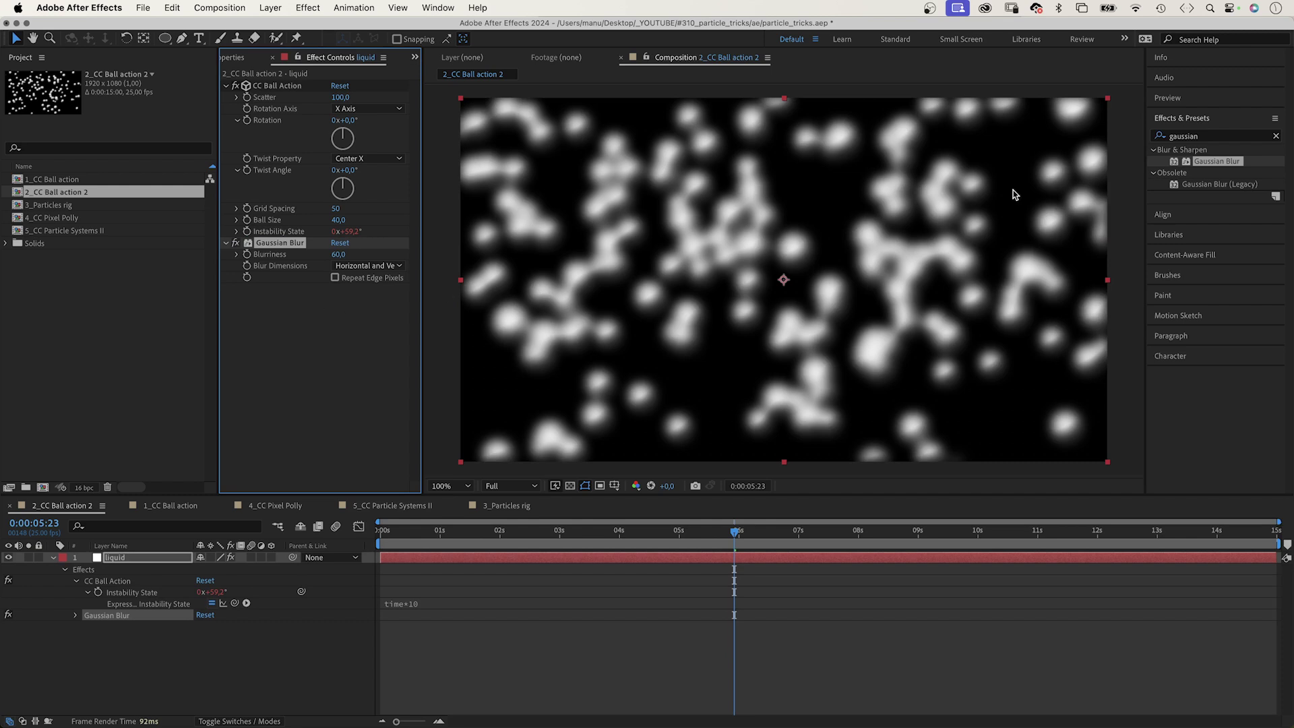
# Apply a Fill effect below the Gaussian Blur on the liquid layer and make its color magenta, FF00FF
pyautogui.click(1207, 139)
pyautogui.write('fill')
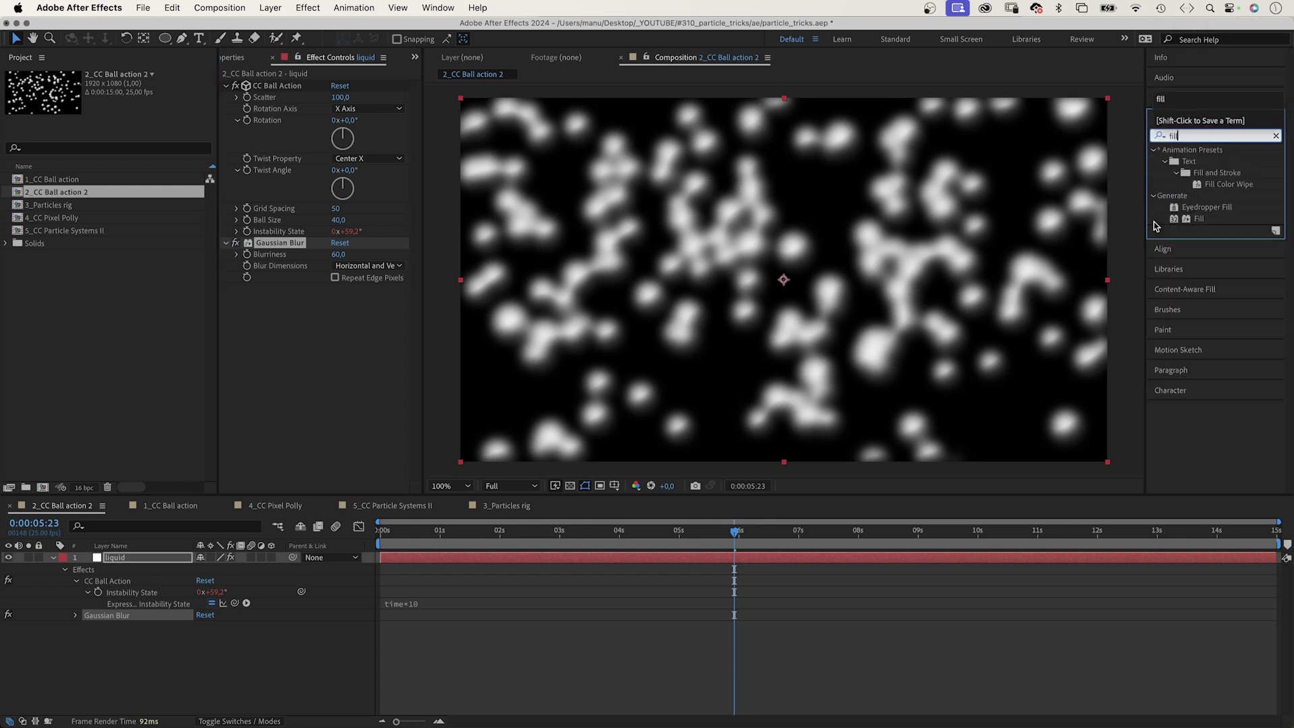
pyautogui.moveTo(1174, 219); pyautogui.dragTo(352, 332)
pyautogui.click(337, 324)
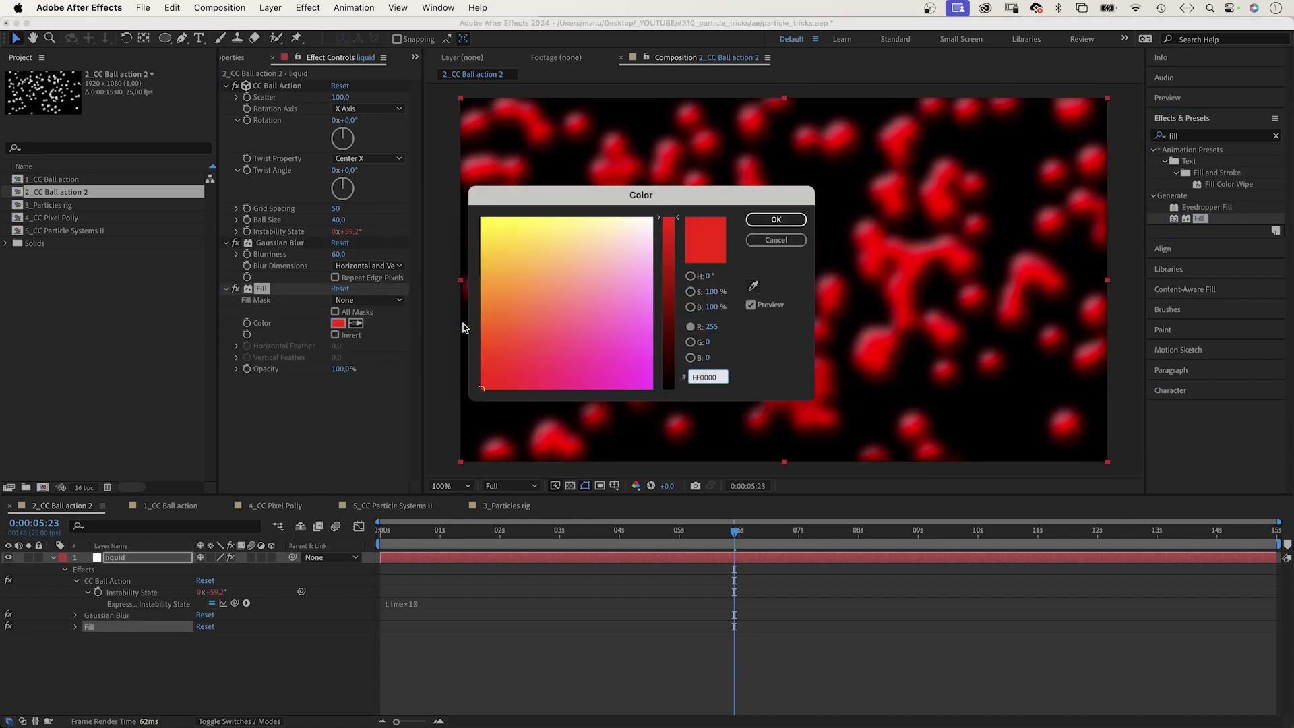
pyautogui.moveTo(528, 325); pyautogui.dragTo(659, 405)
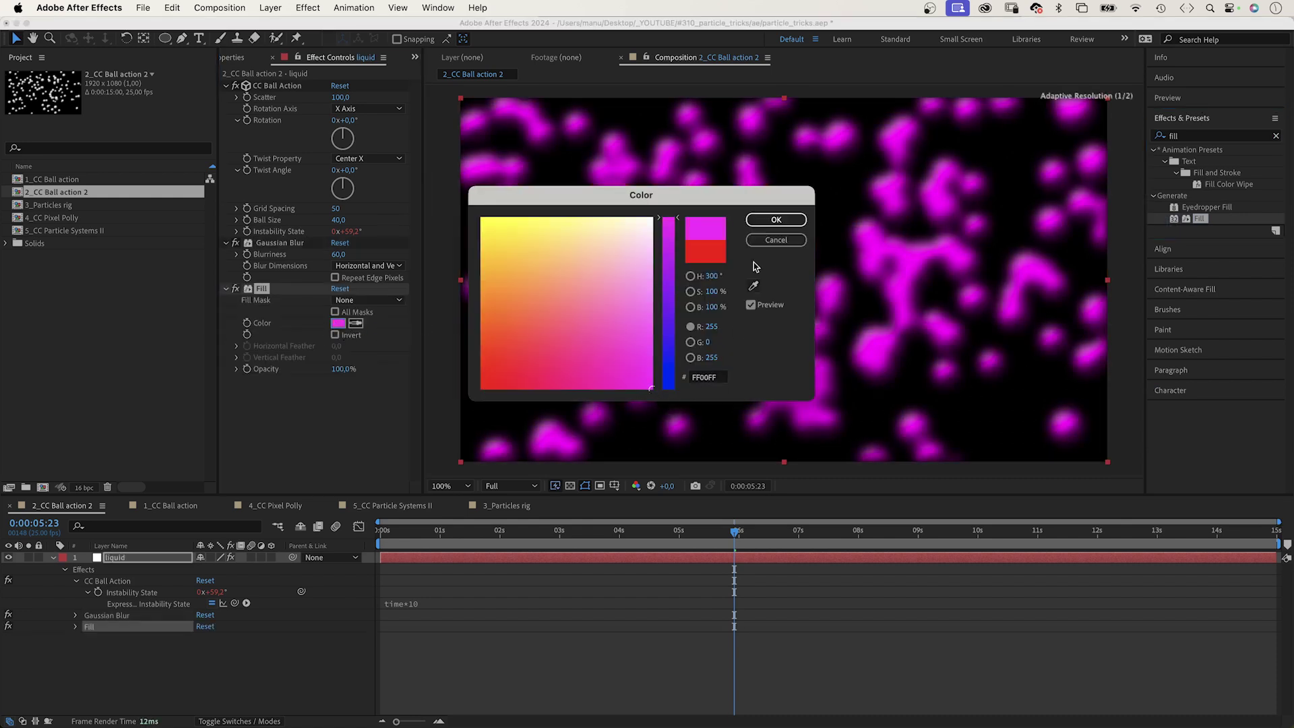
pyautogui.click(775, 220)
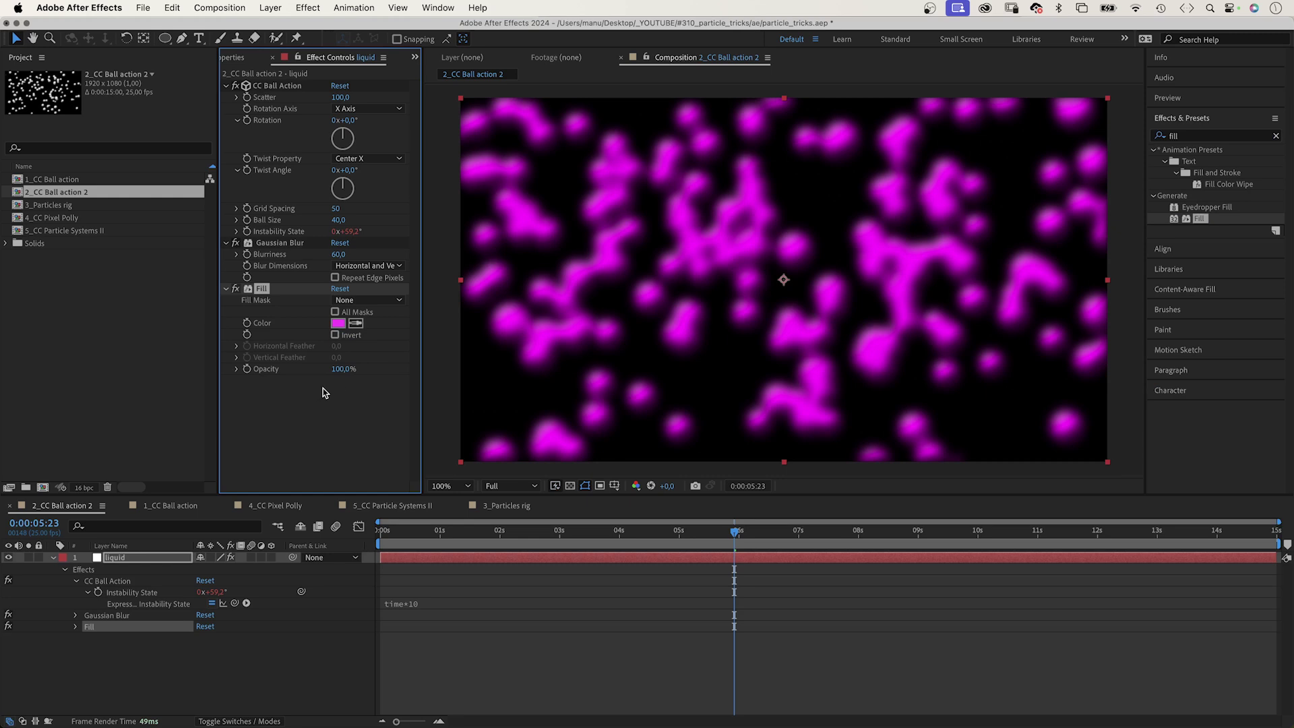
# Find the Matte Choker effect and apply it below Fill on the liquid layer
pyautogui.click(1205, 137)
pyautogui.press('BackSpace')
pyautogui.press('BackSpace')
pyautogui.press('BackSpace')
pyautogui.press('BackSpace')
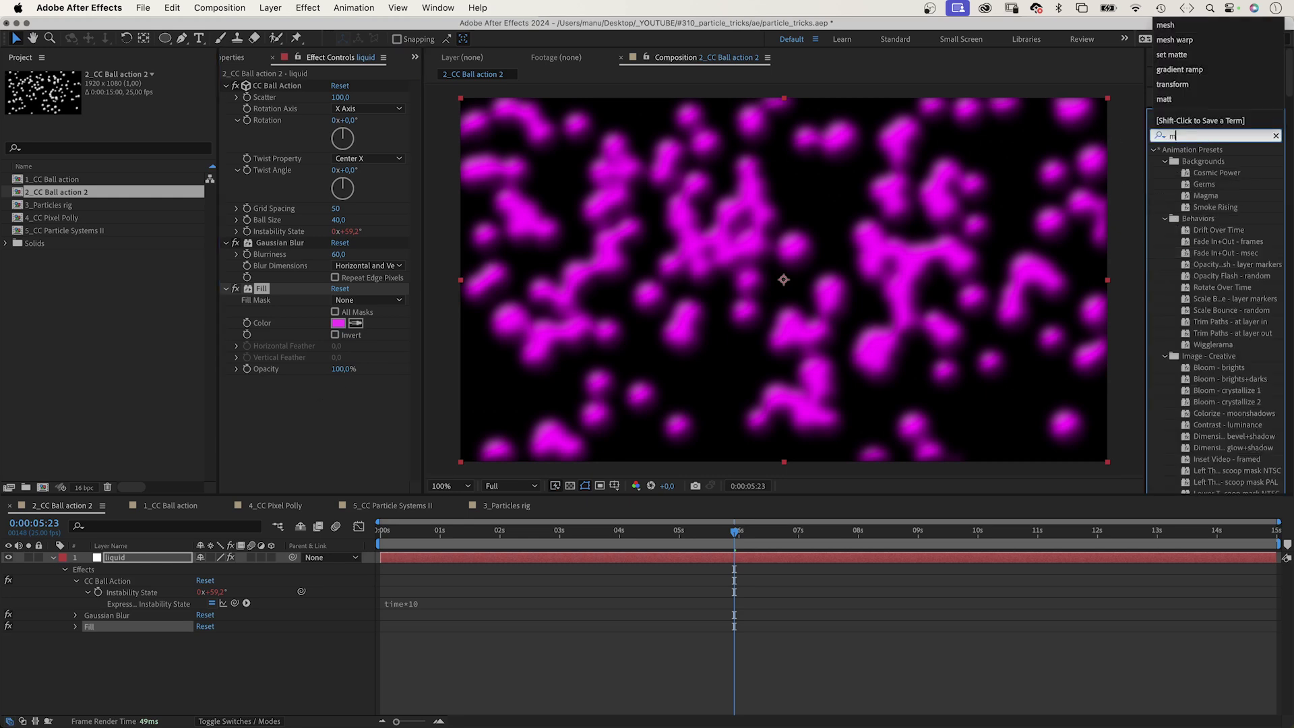
pyautogui.write('matte ch')
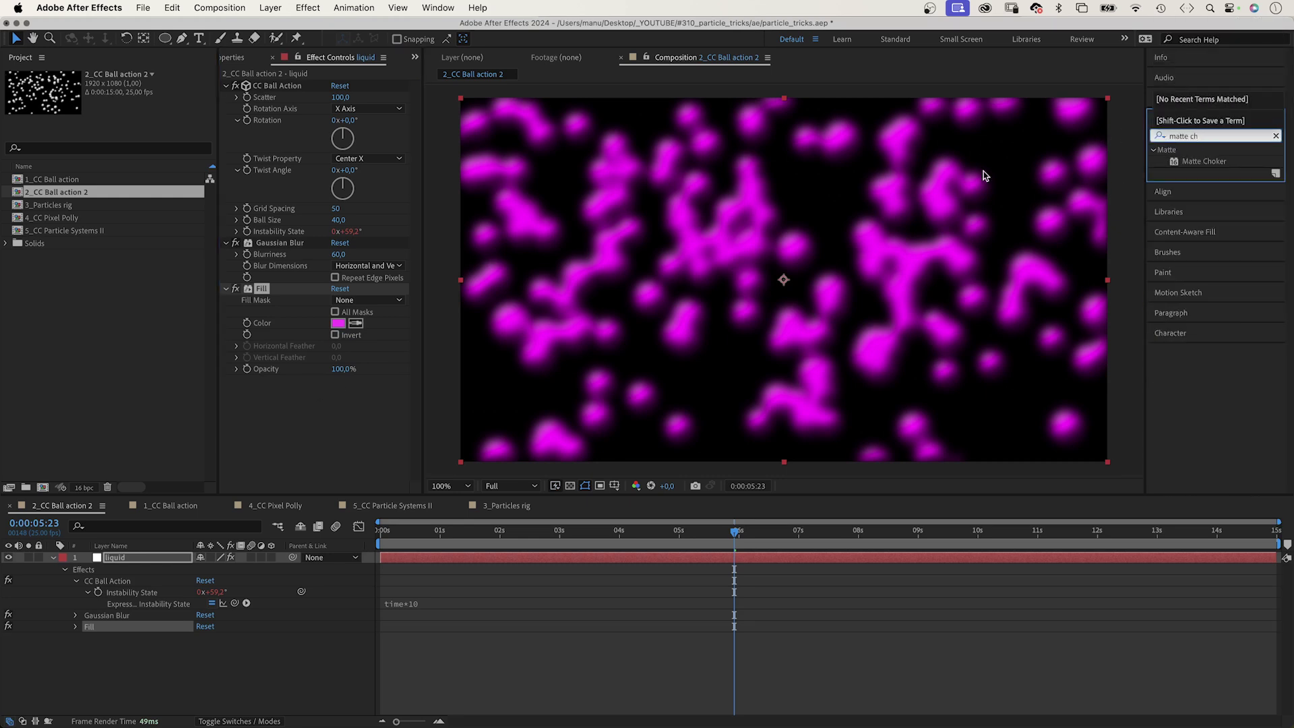
pyautogui.moveTo(1179, 167); pyautogui.dragTo(330, 398)
# Set Matte Choker's Geometric Softness 1, Choke 1 and both Gray Level Softness values to 0, and preview the animation
pyautogui.click(335, 392)
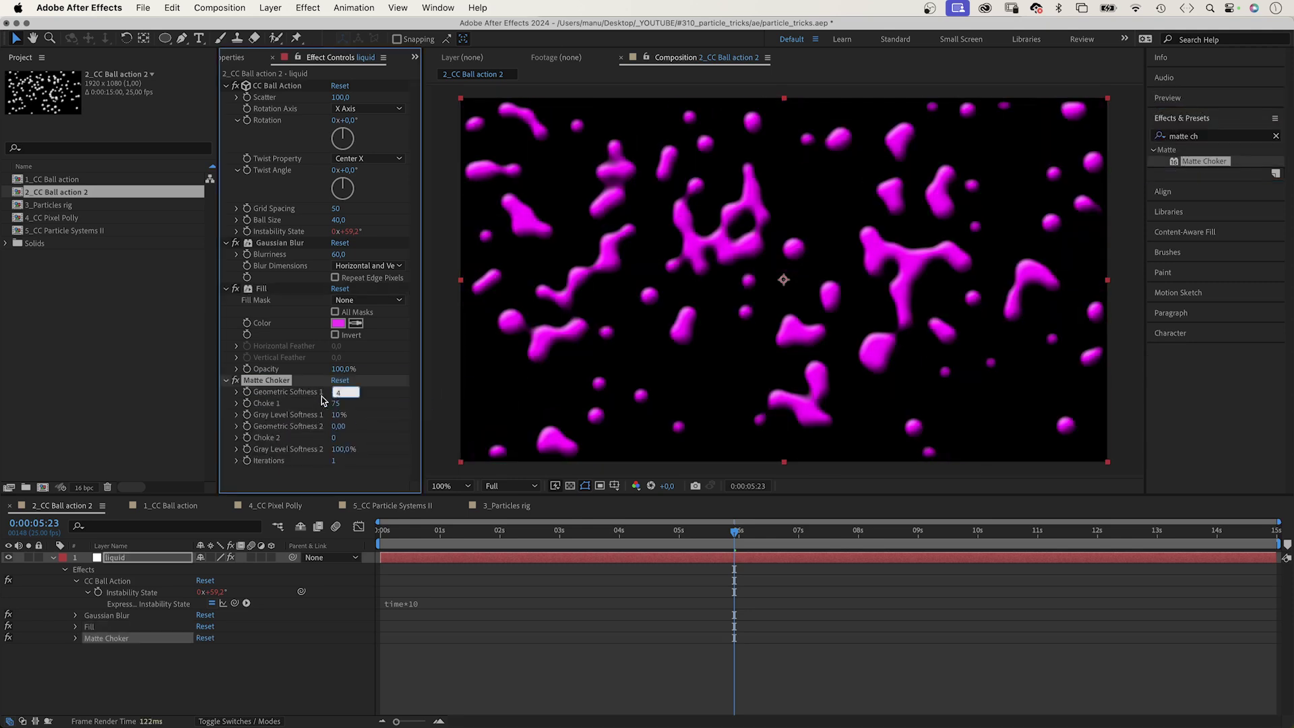
pyautogui.write('0')
pyautogui.press('Tab')
pyautogui.write('0')
pyautogui.press('Tab')
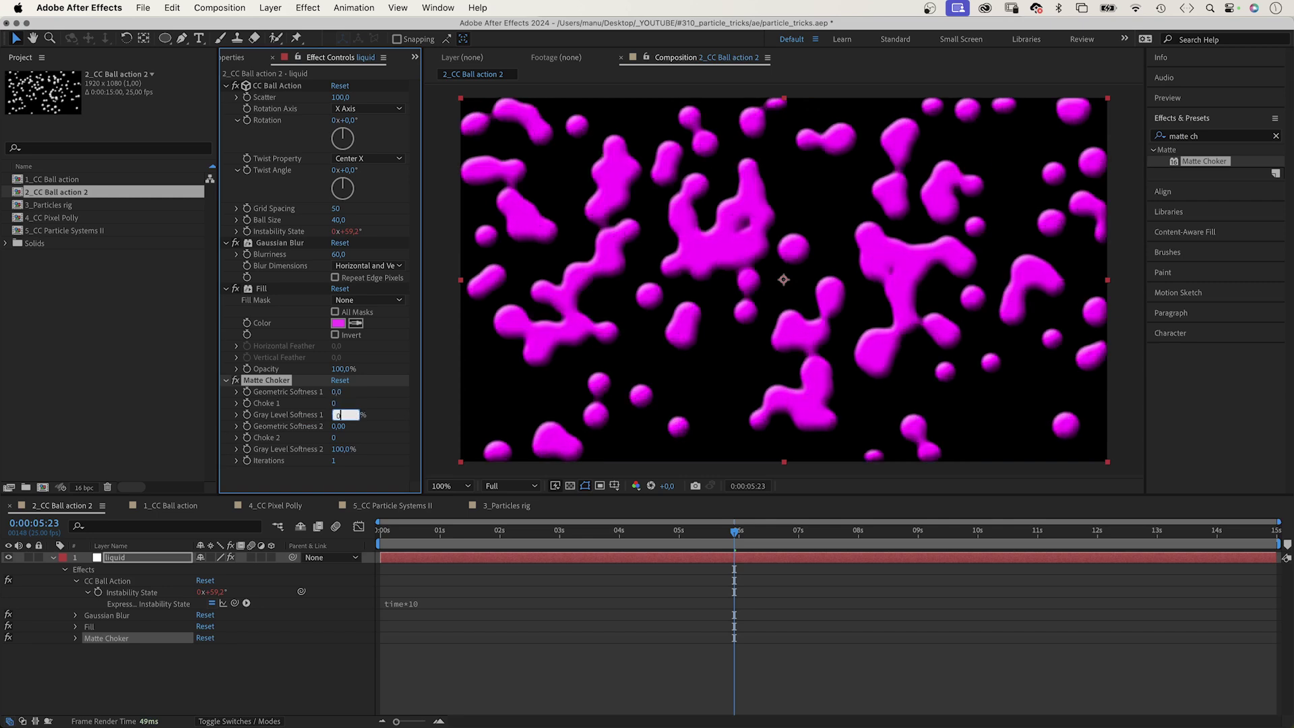
pyautogui.press('Tab')
pyautogui.press('Tab')
pyautogui.press('Tab')
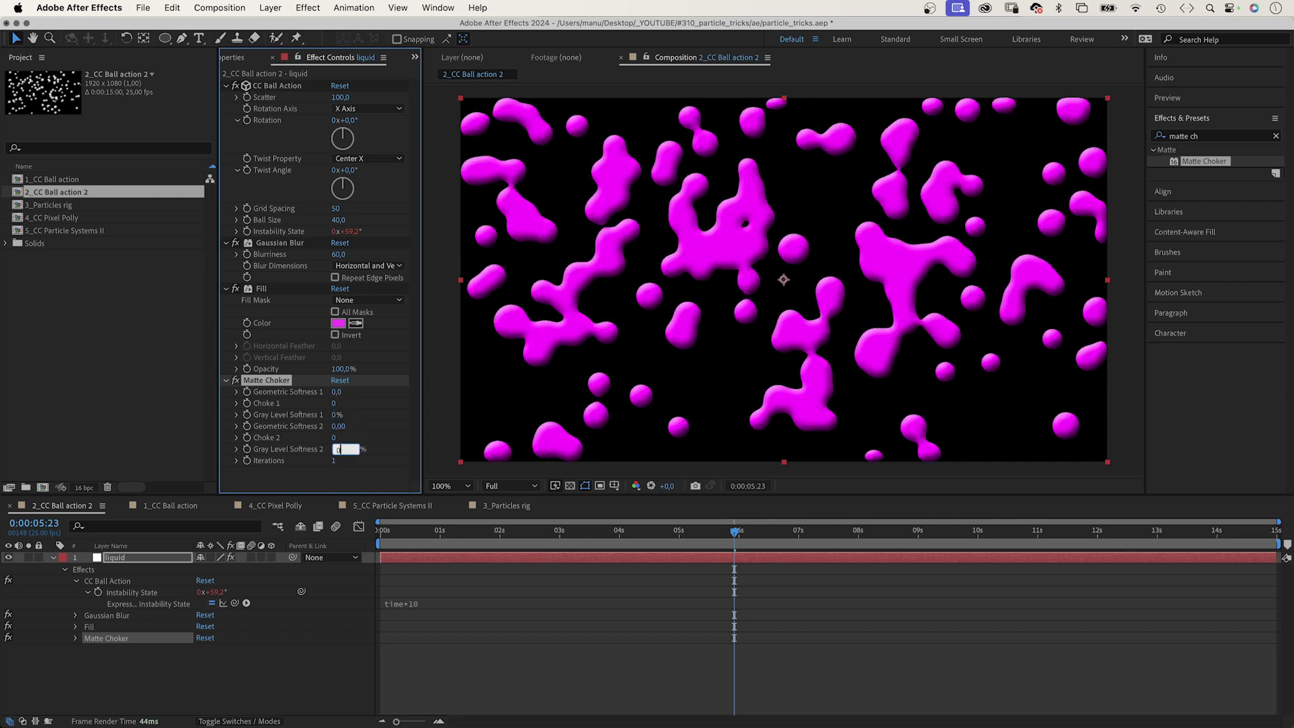
pyautogui.press('Return')
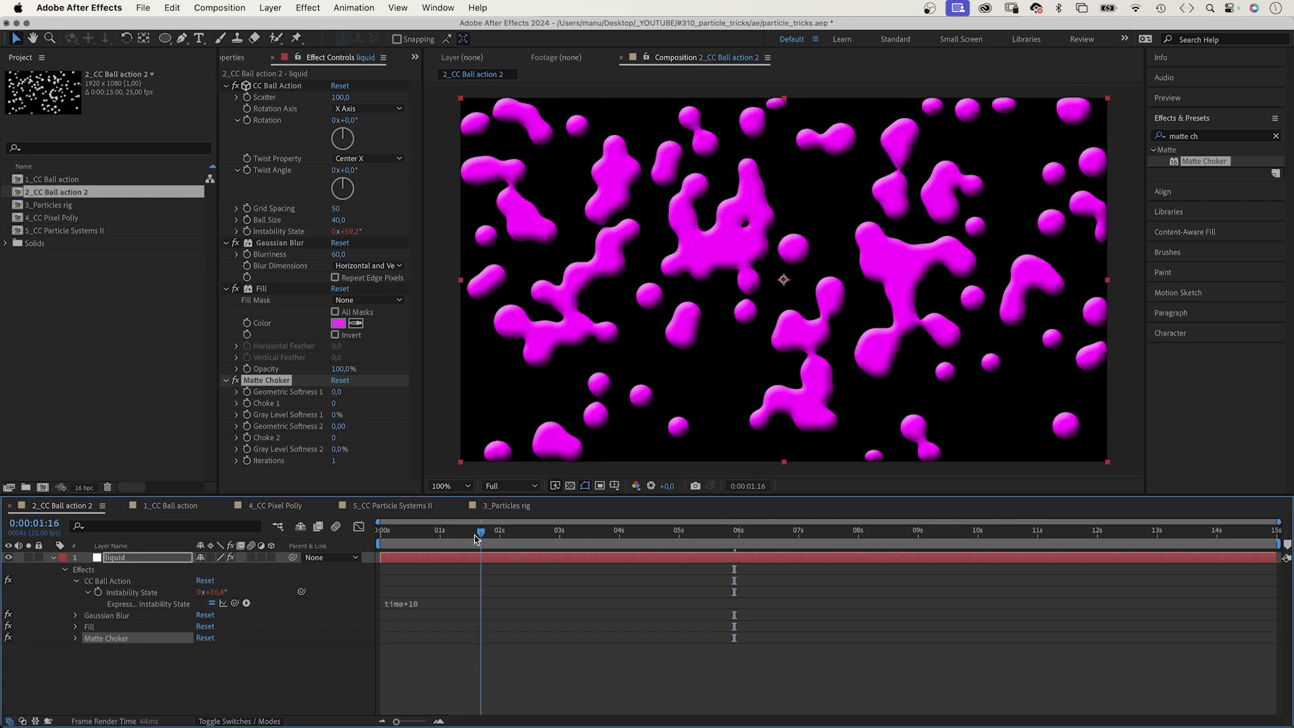
pyautogui.press('space')
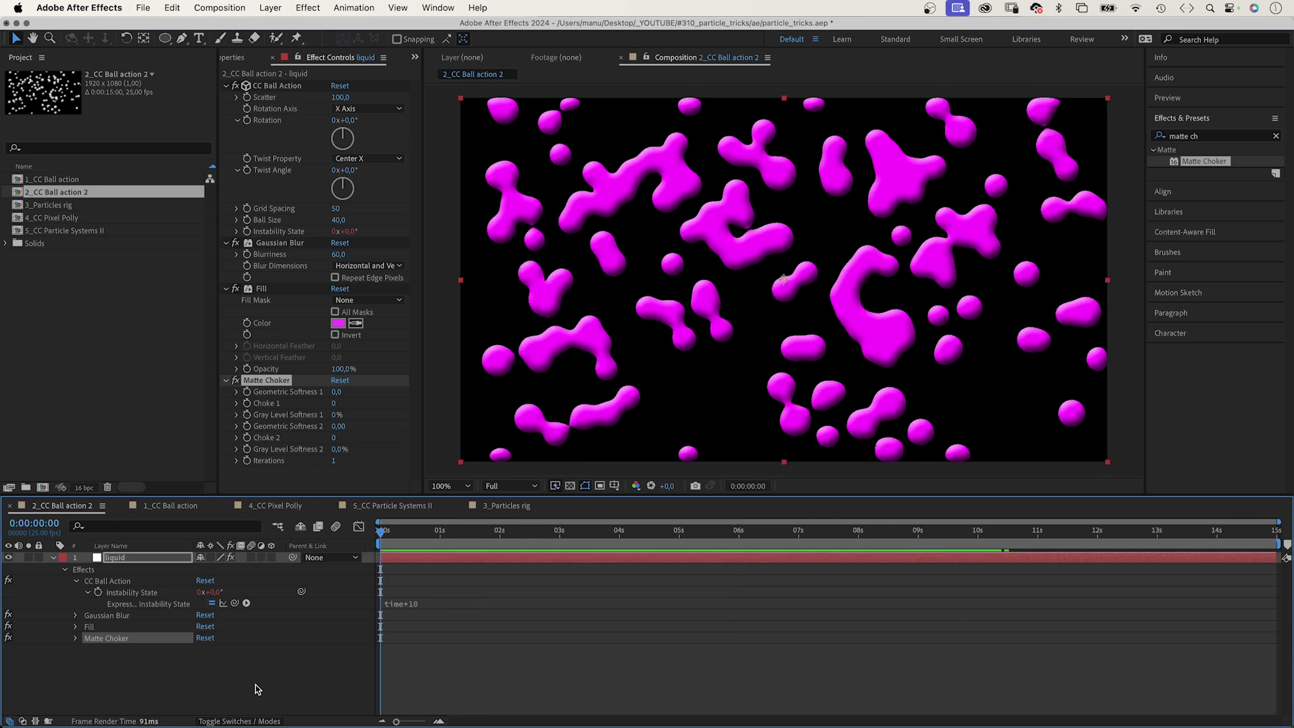
pyautogui.press('space')
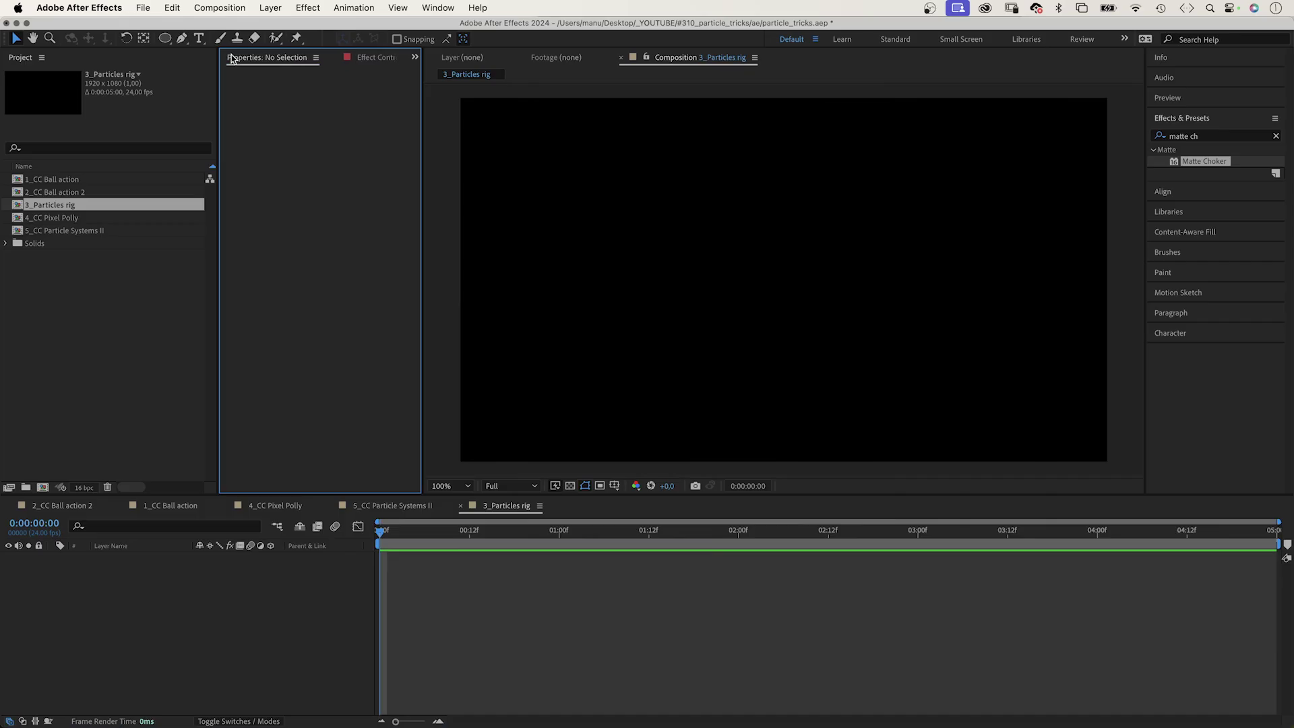
# Add an ellipse shape layer that fills the 3_Particles rig composition, and return to the Selection tool
pyautogui.moveTo(164, 39); pyautogui.dragTo(210, 71)
pyautogui.doubleClick(165, 38)
pyautogui.press('v')
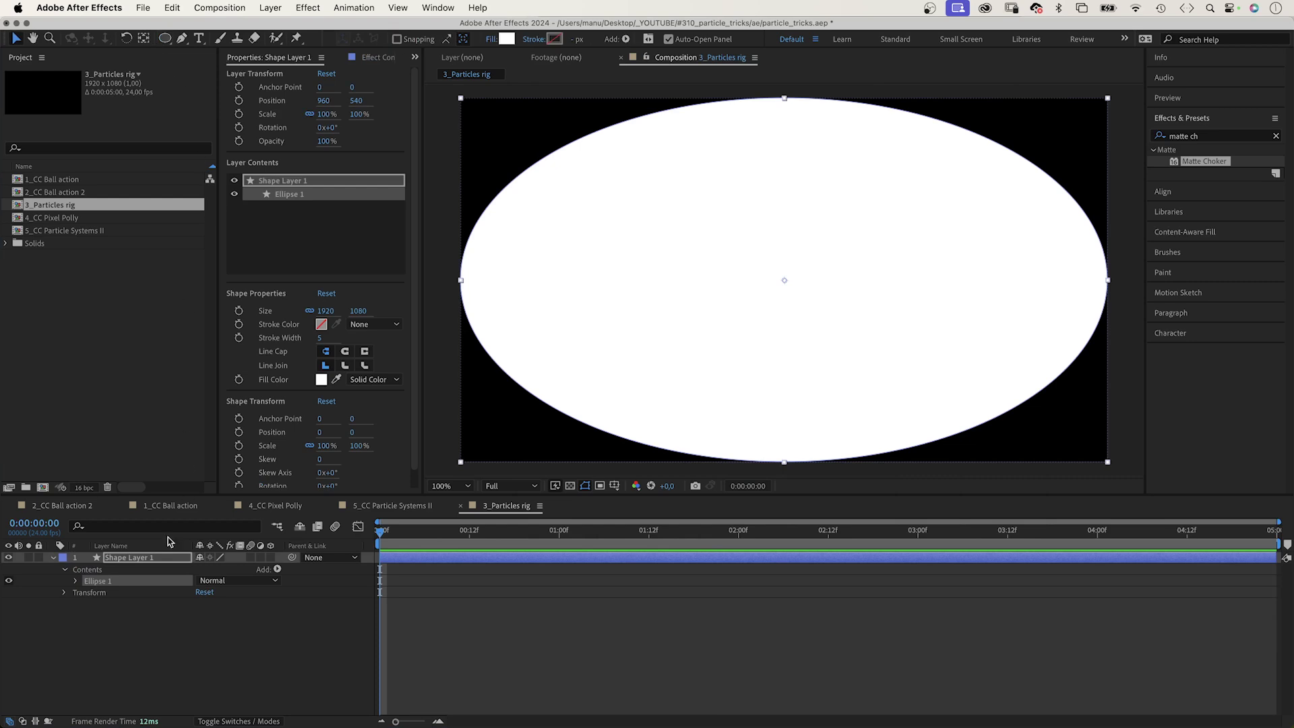
# Unlink the ellipse path's proportions and set its size to 200 by 200, keeping the fill white
pyautogui.click(75, 580)
pyautogui.click(88, 592)
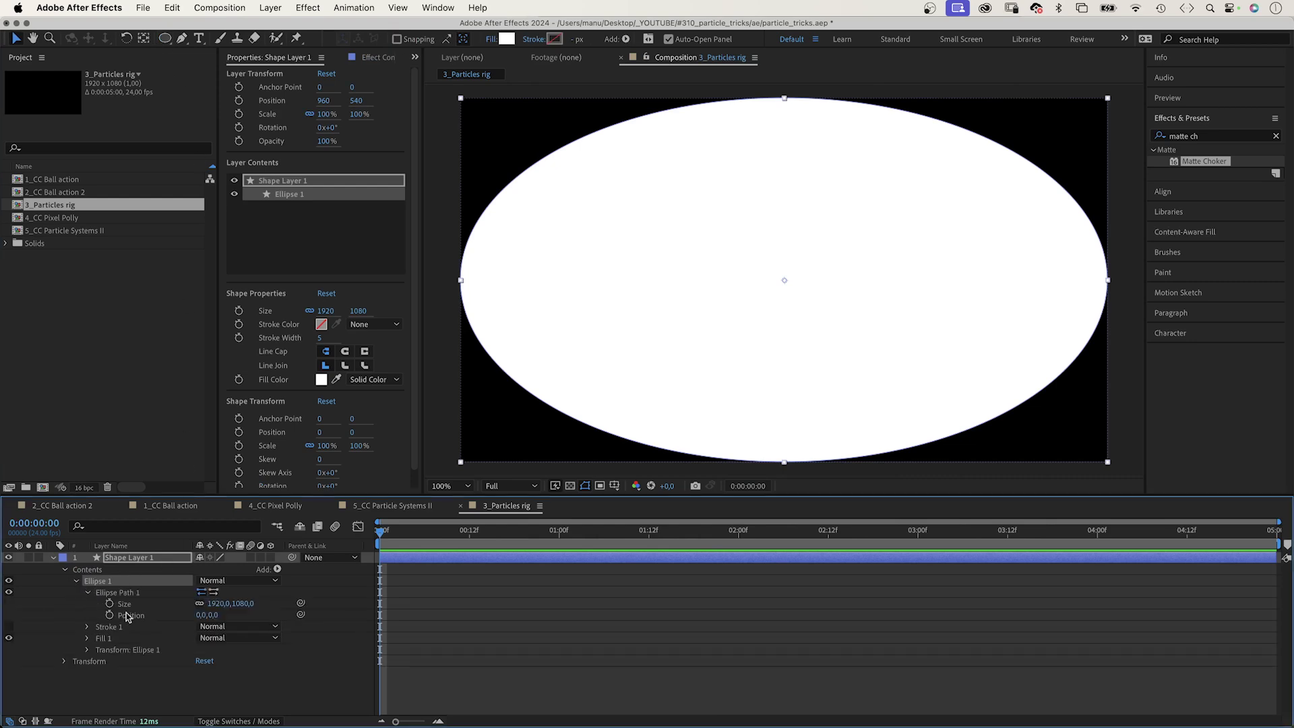
pyautogui.click(200, 606)
pyautogui.click(214, 605)
pyautogui.write('200')
pyautogui.press('Tab')
pyautogui.write('200')
pyautogui.press('Return')
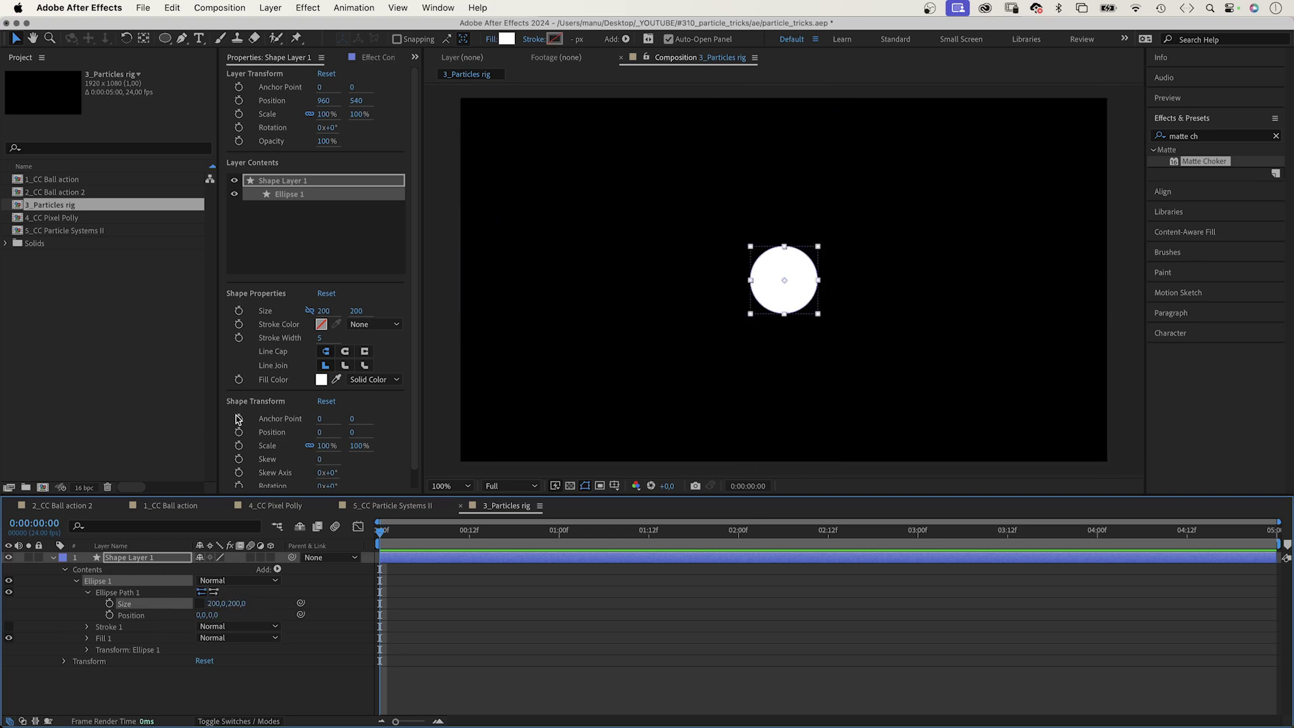
pyautogui.click(321, 380)
pyautogui.click(756, 221)
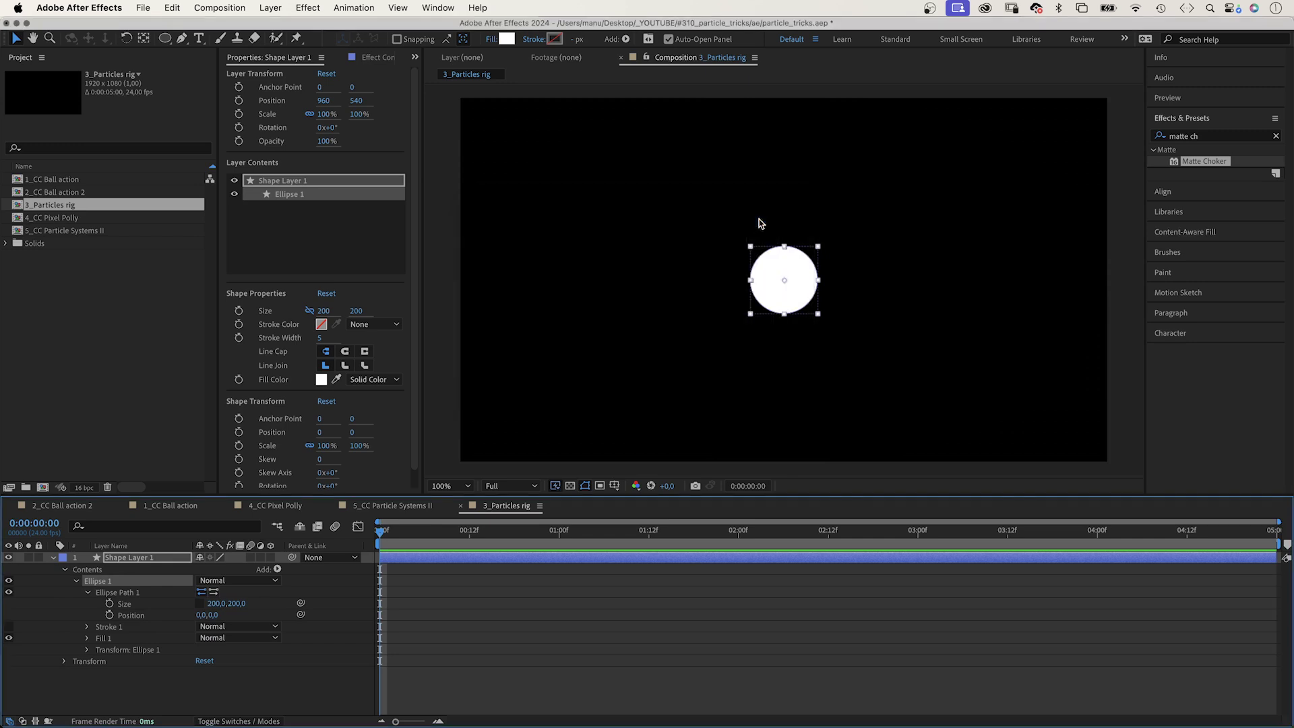
# Rename the shape layer "particle 1" and collapse its properties
pyautogui.click(143, 559)
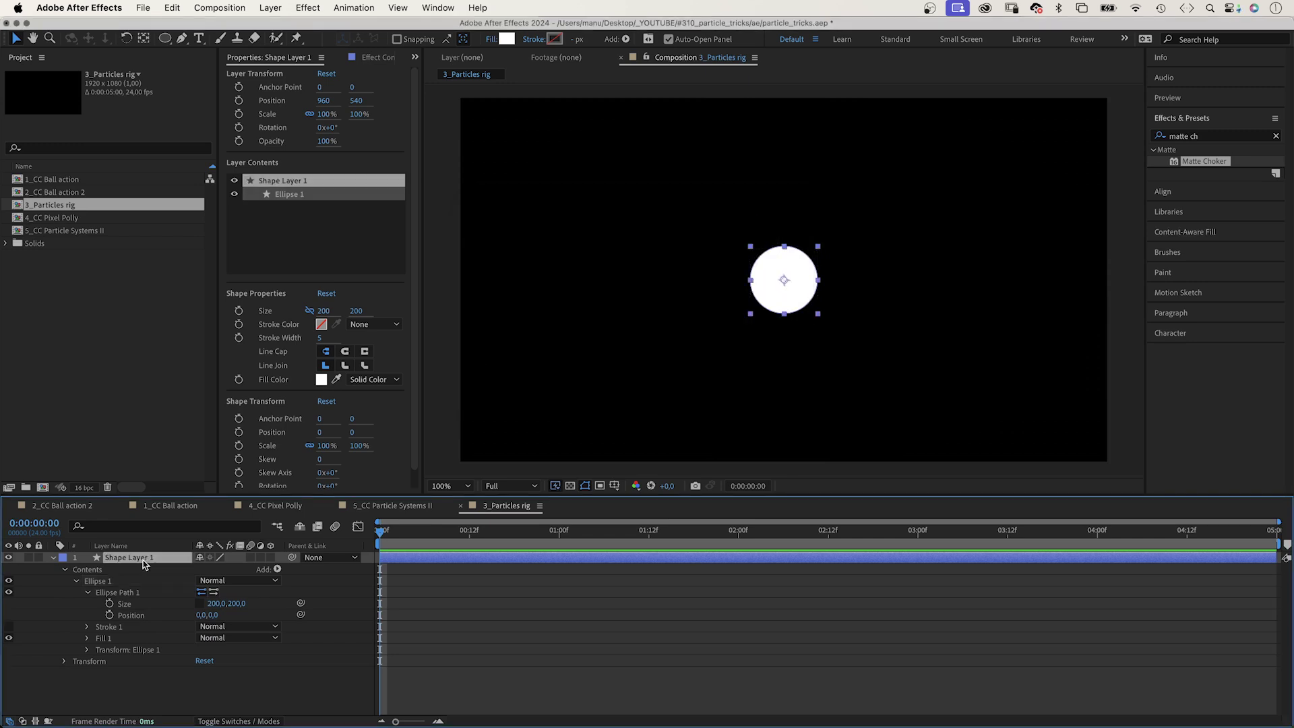
pyautogui.write('particle')
pyautogui.press('Return')
pyautogui.click(55, 559)
pyautogui.click(88, 606)
# Add a null object above the particle layer and rename it "CONTROLS"
pyautogui.click(271, 7)
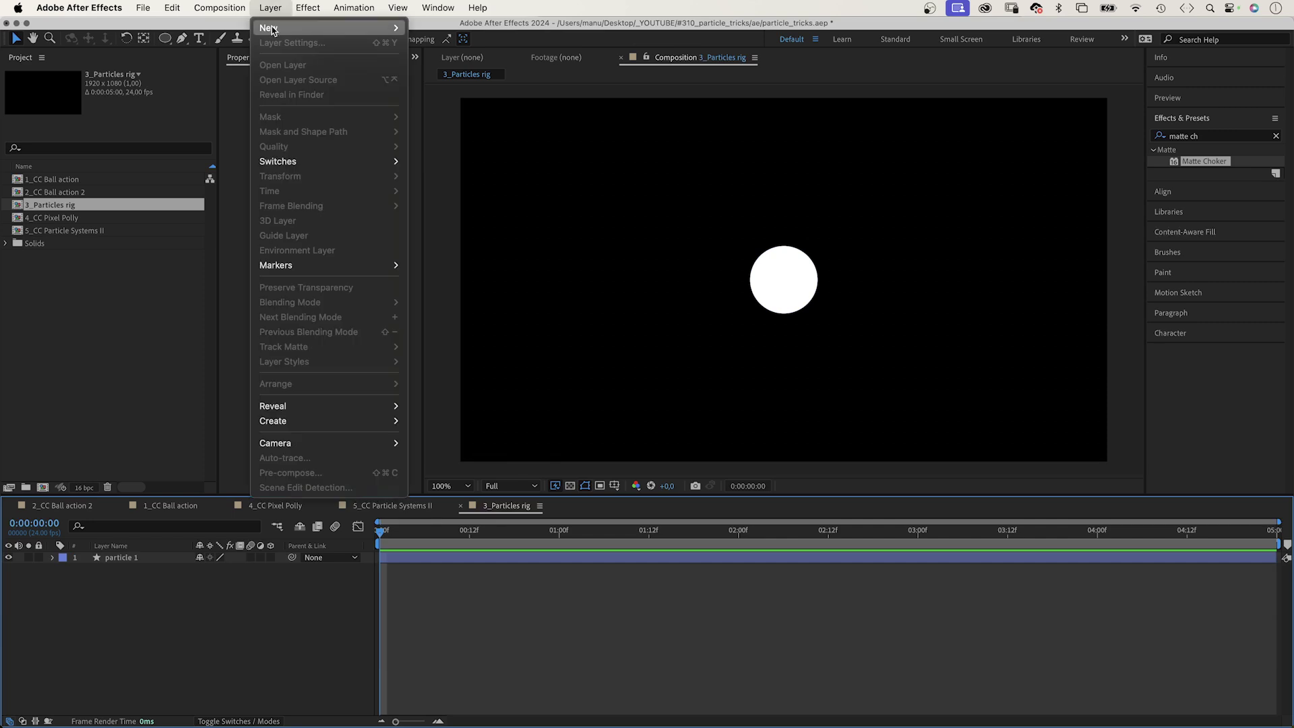
pyautogui.moveTo(303, 28)
pyautogui.click(431, 88)
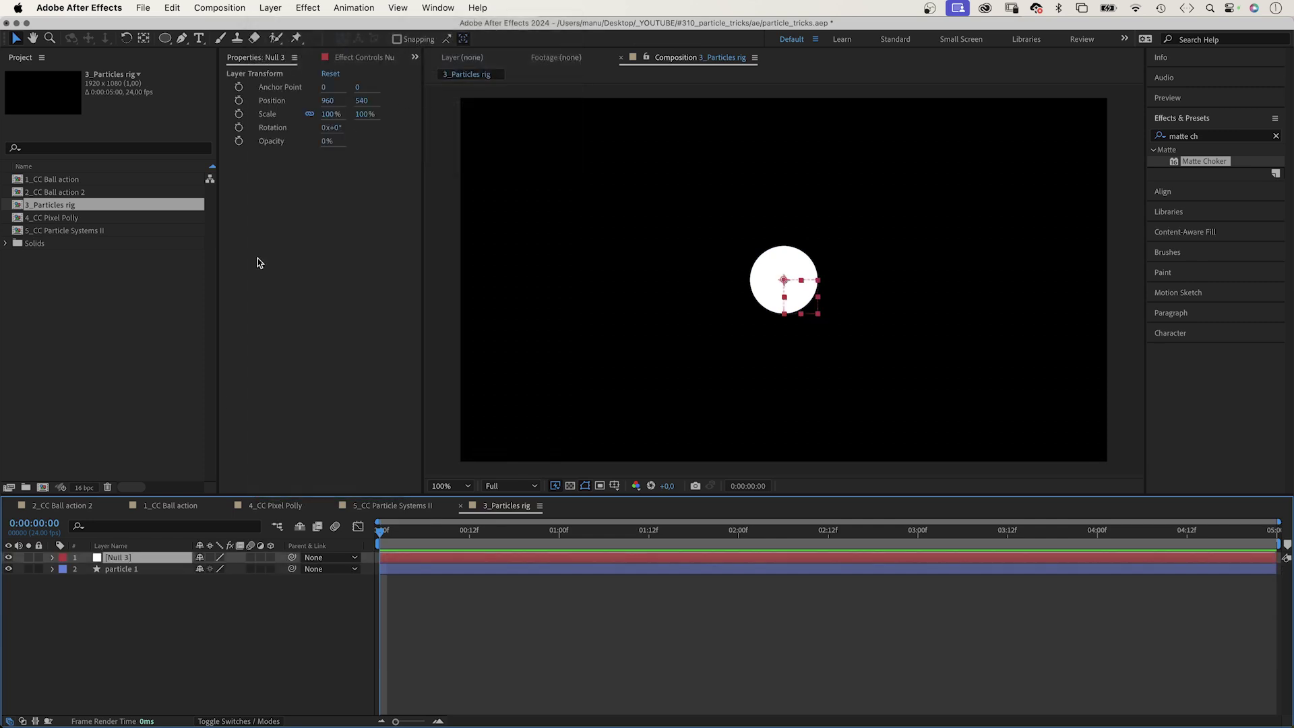
pyautogui.press('Return')
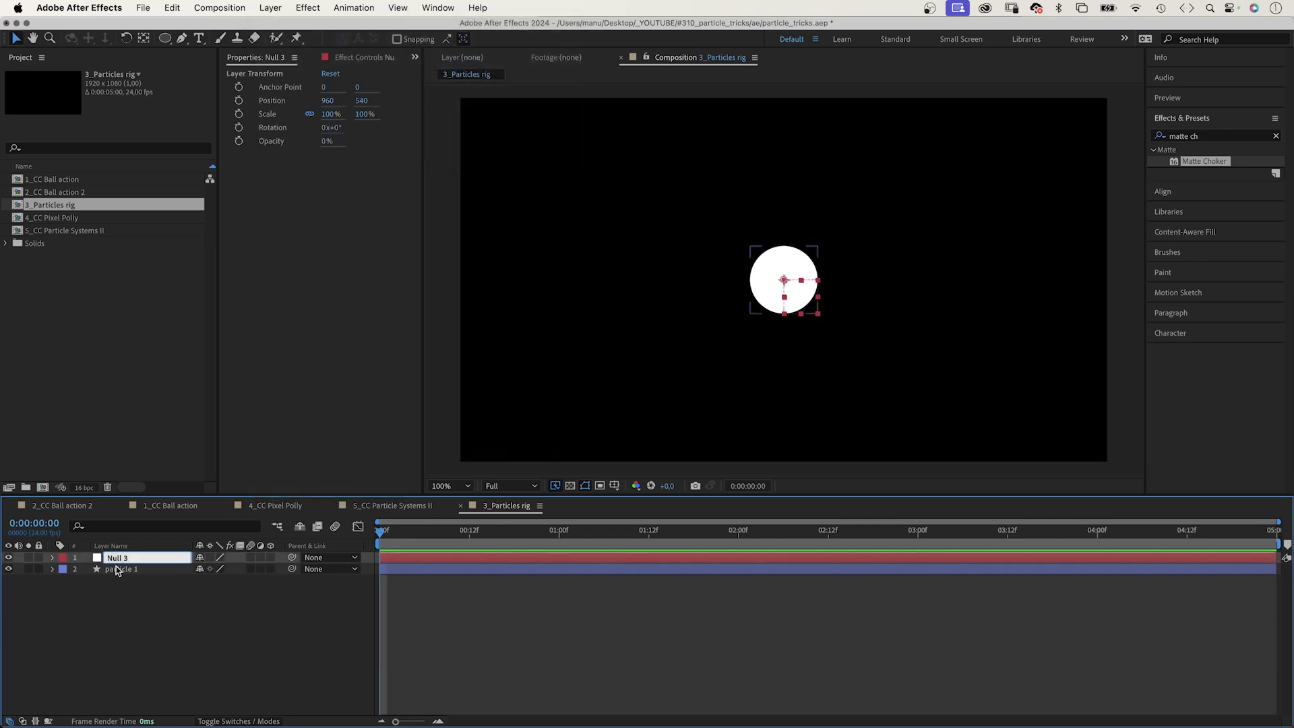
pyautogui.write('CONTROLS')
pyautogui.press('Return')
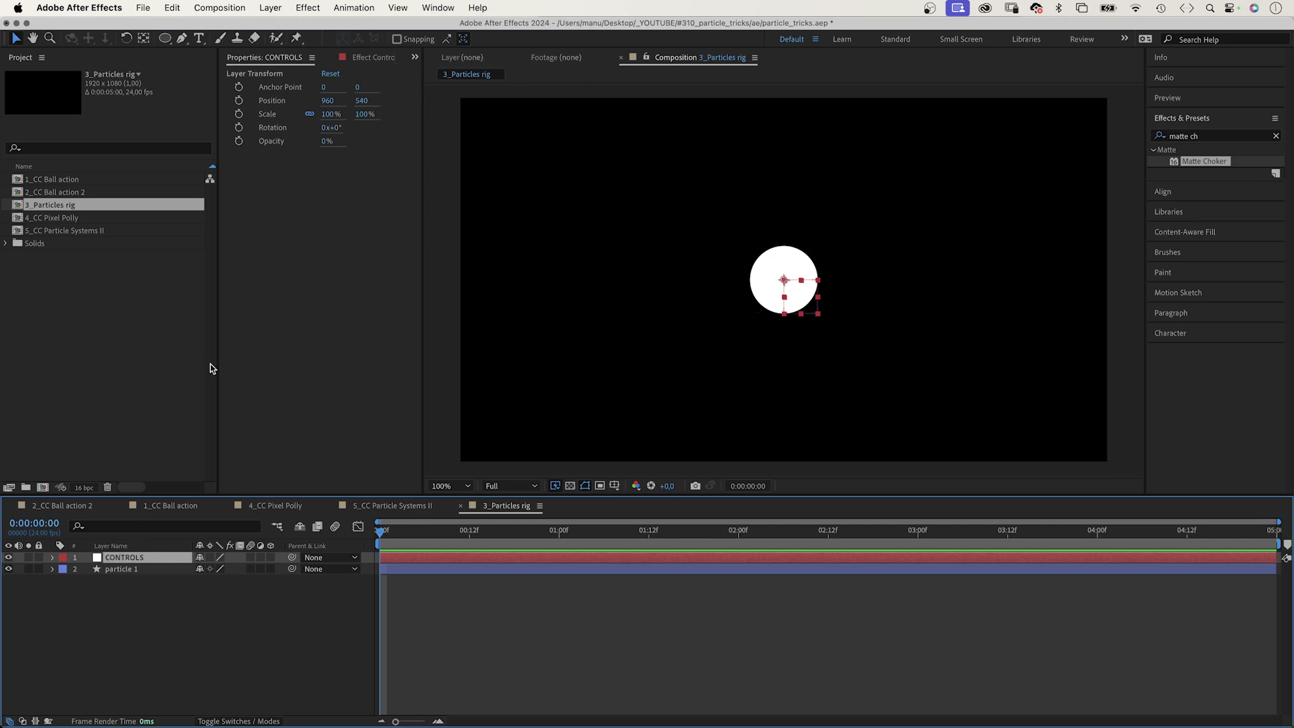
# Add a Slider Control to the CONTROLS null, duplicate it three times and expand all four sliders
pyautogui.click(303, 7)
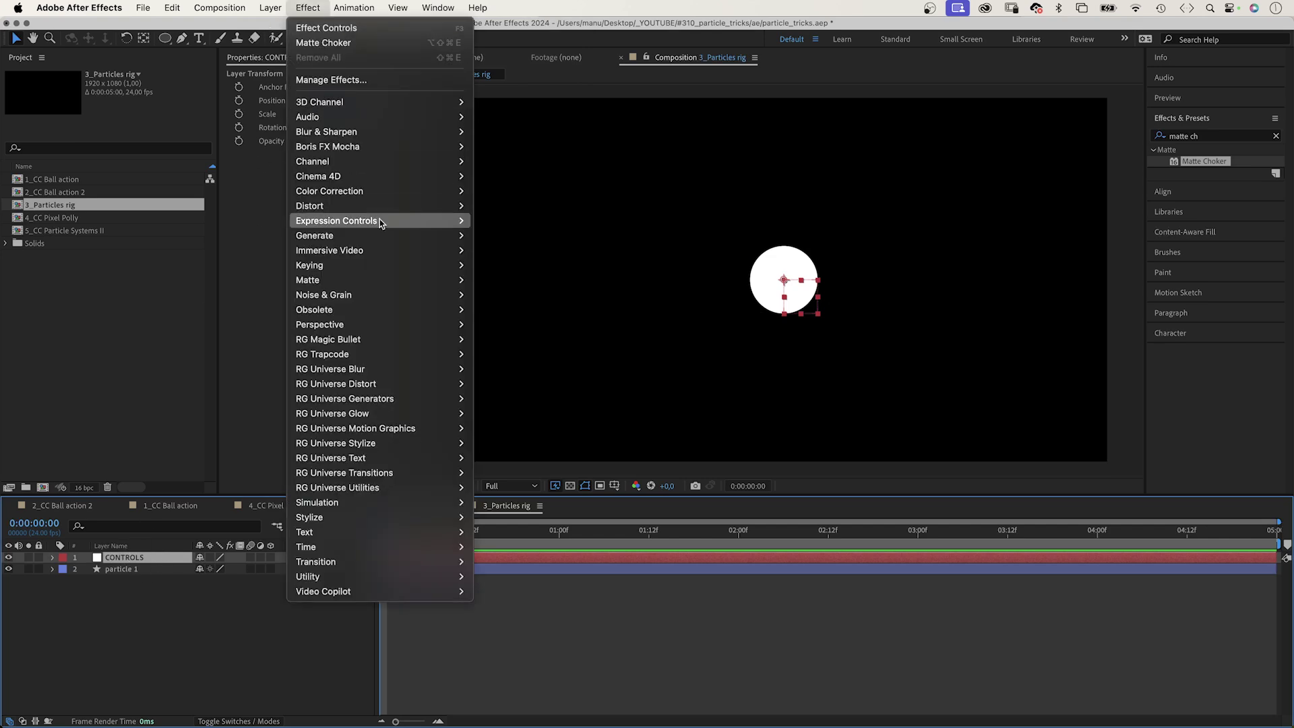
pyautogui.moveTo(379, 218)
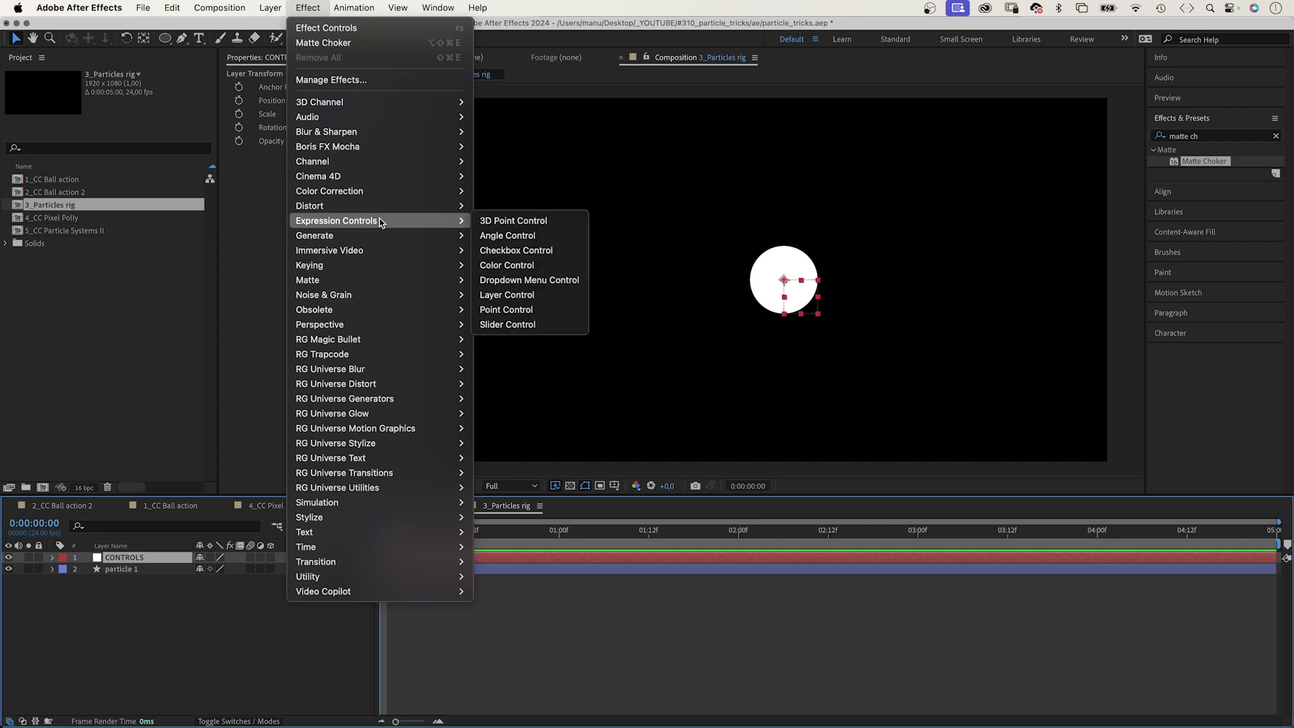
pyautogui.click(525, 326)
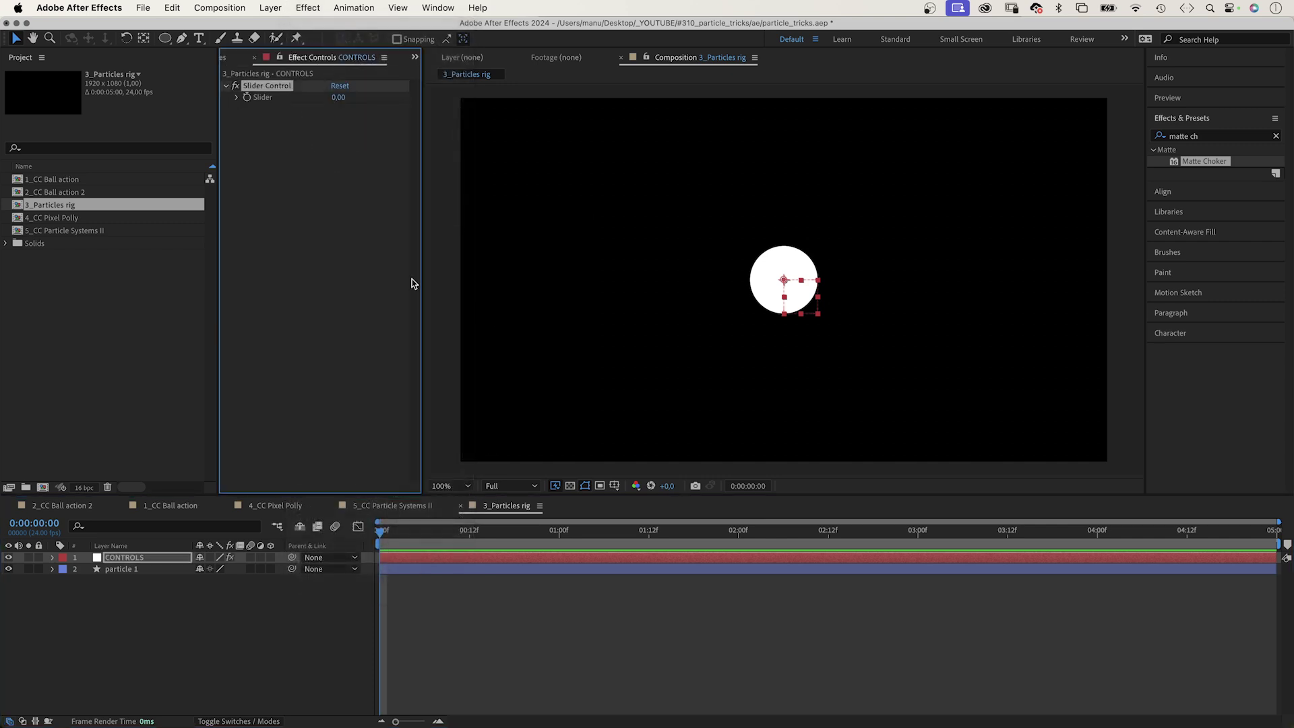
pyautogui.click(237, 97)
pyautogui.press('super+d')
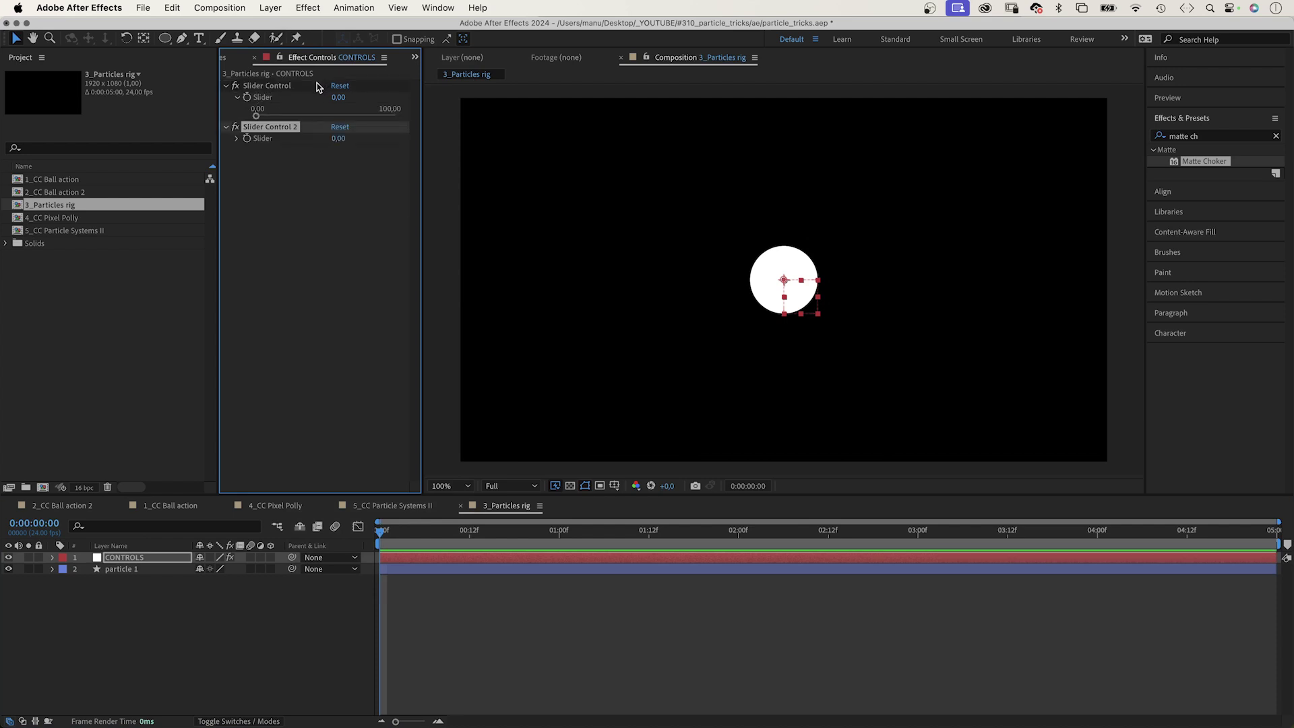
pyautogui.press('super+d')
pyautogui.press('super+d')
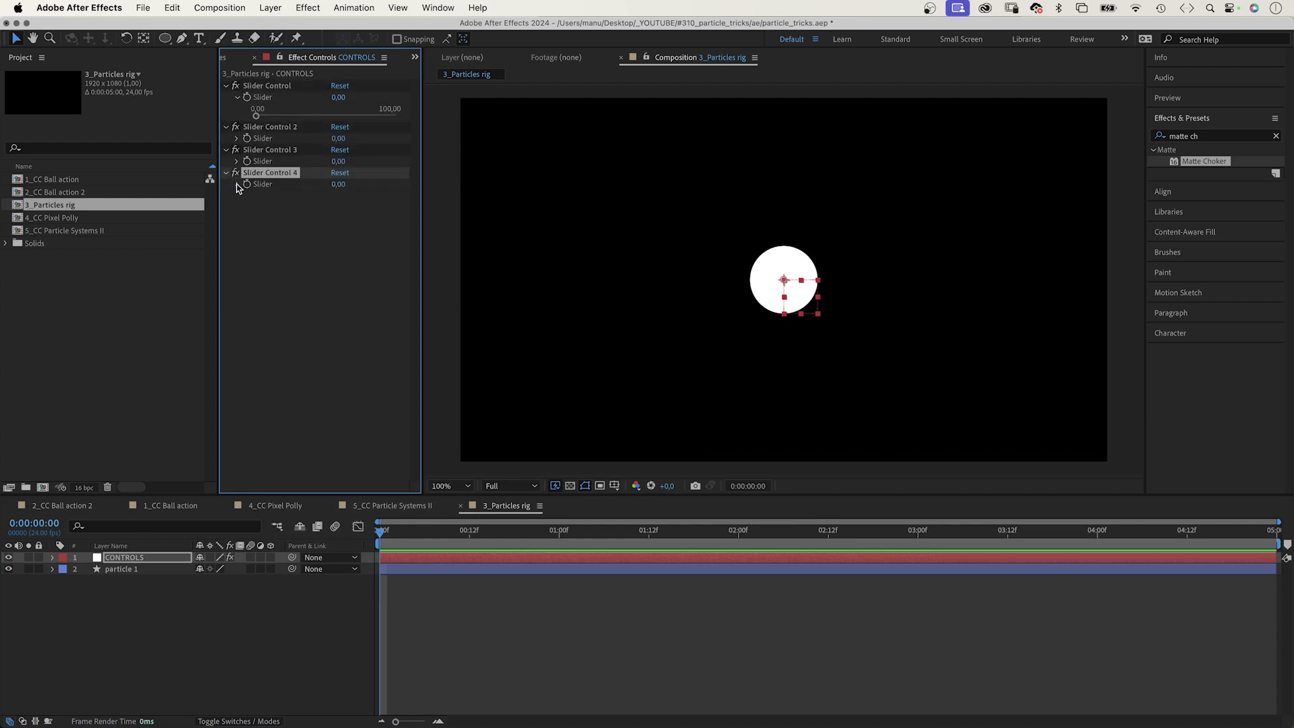
pyautogui.click(237, 184)
pyautogui.click(236, 161)
pyautogui.click(237, 138)
# Rename the first two slider controls on the CONTROLS null "particles size" and "particles transparency"
pyautogui.click(266, 106)
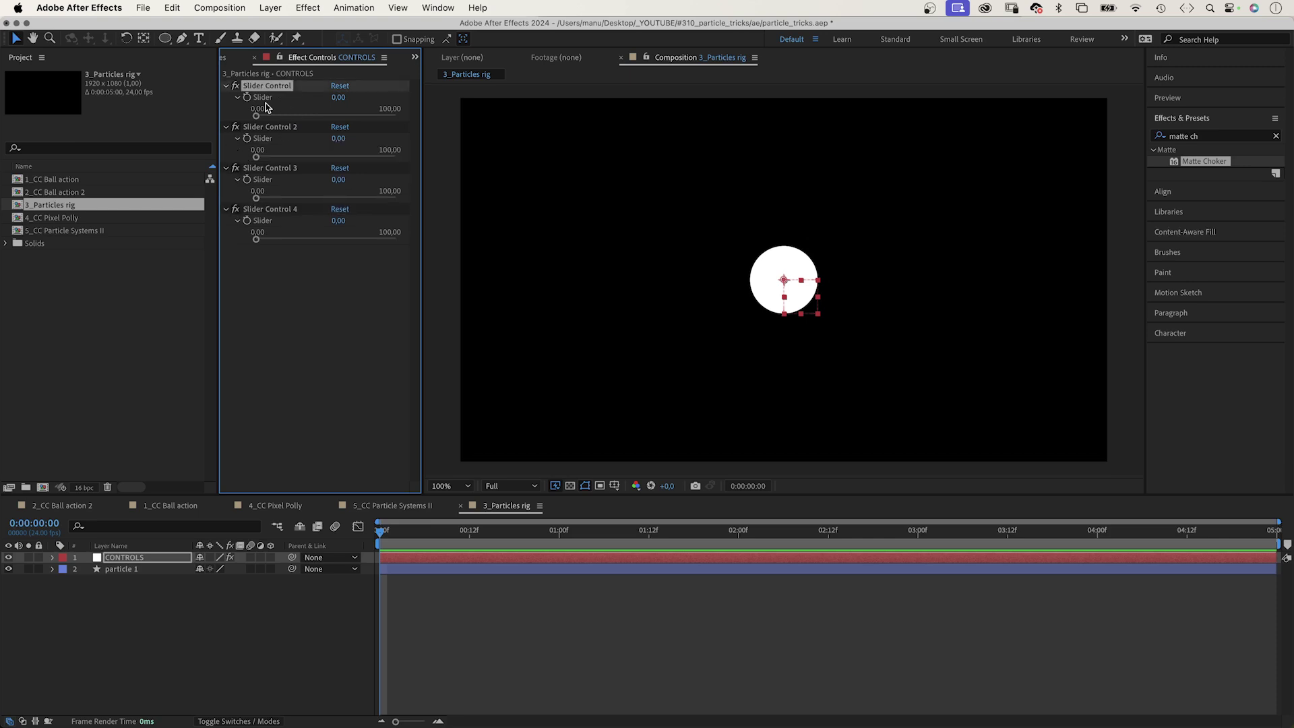
pyautogui.press('Return')
pyautogui.write('particles')
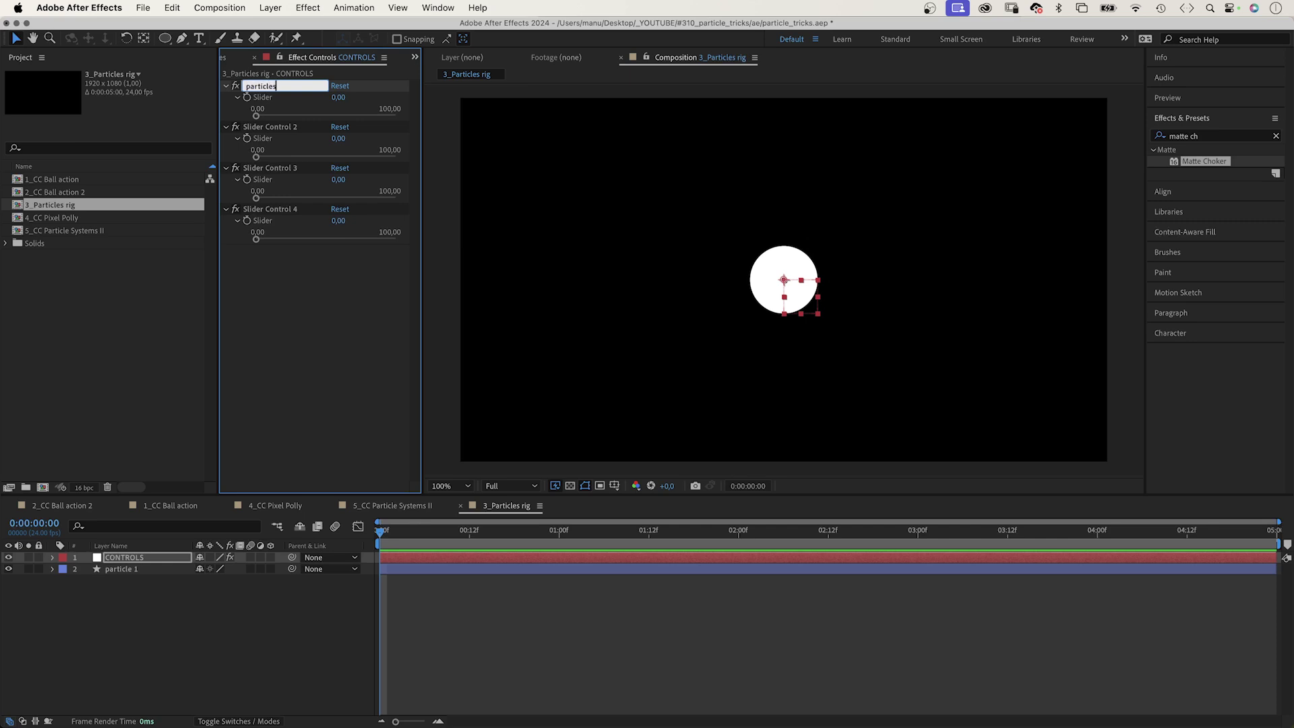
pyautogui.write(' size')
pyautogui.press('Return')
pyautogui.click(266, 127)
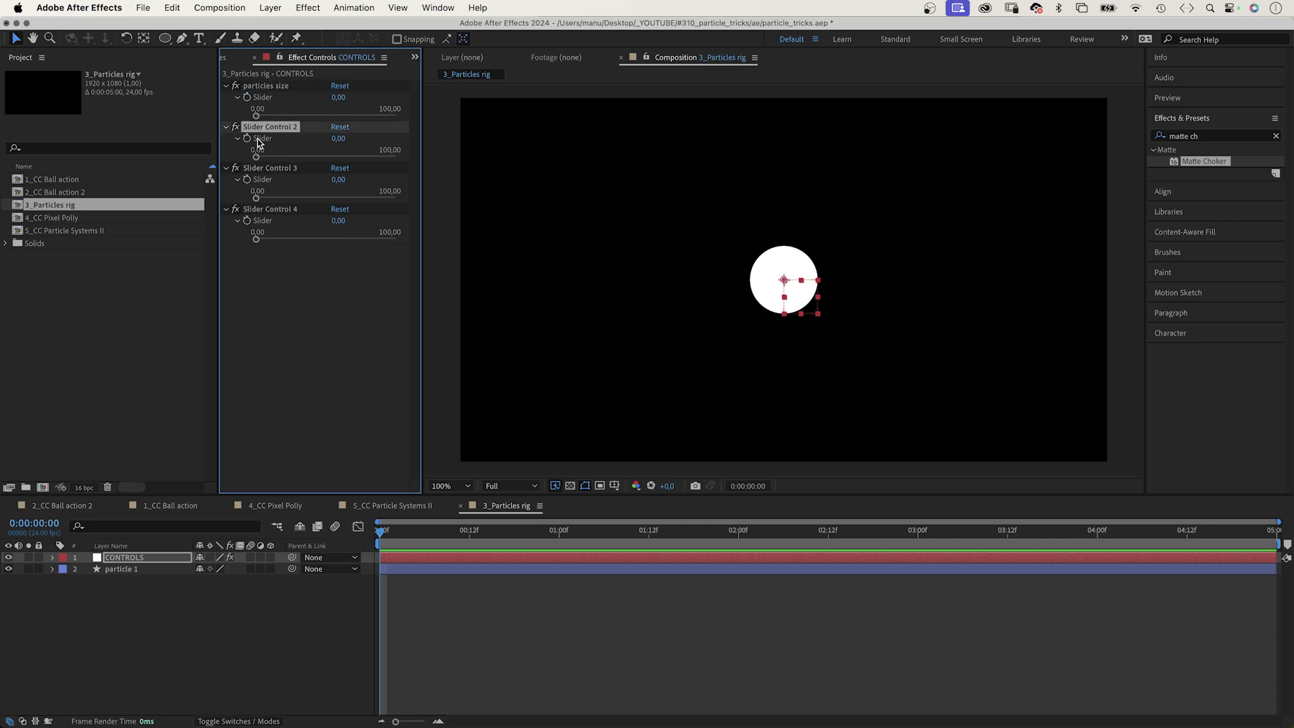
pyautogui.press('Return')
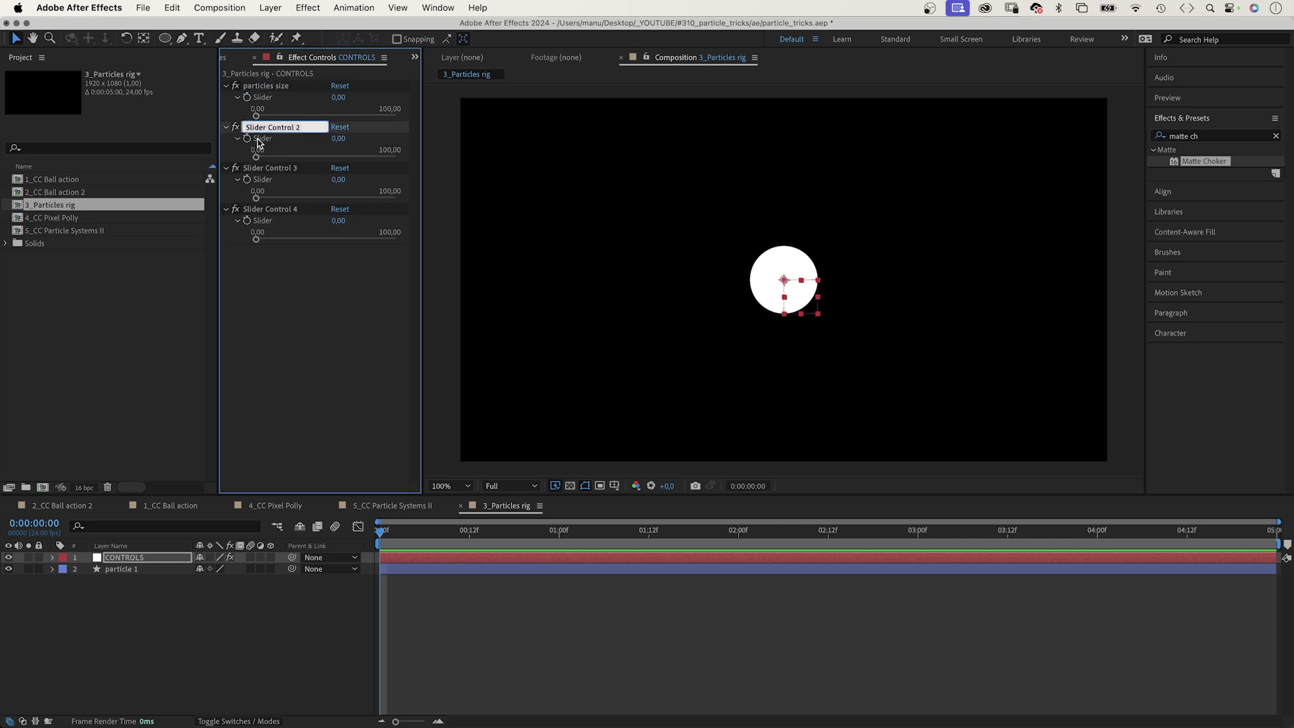
pyautogui.write('particles transparency')
pyautogui.press('Return')
# Rename the third and fourth slider controls "particles speed" and "particles movement"
pyautogui.press('Down')
pyautogui.press('Return')
pyautogui.write('particles')
pyautogui.press('Return')
pyautogui.press('Down')
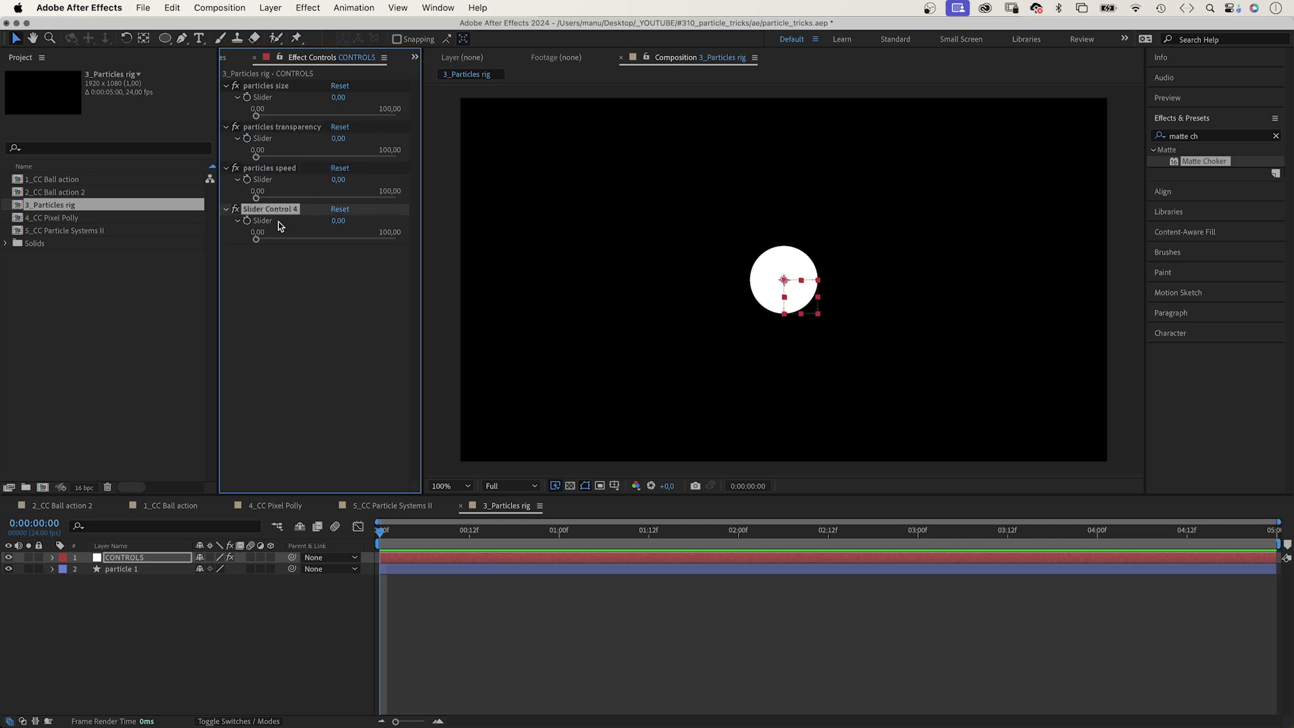
pyautogui.press('Return')
pyautogui.write('parti')
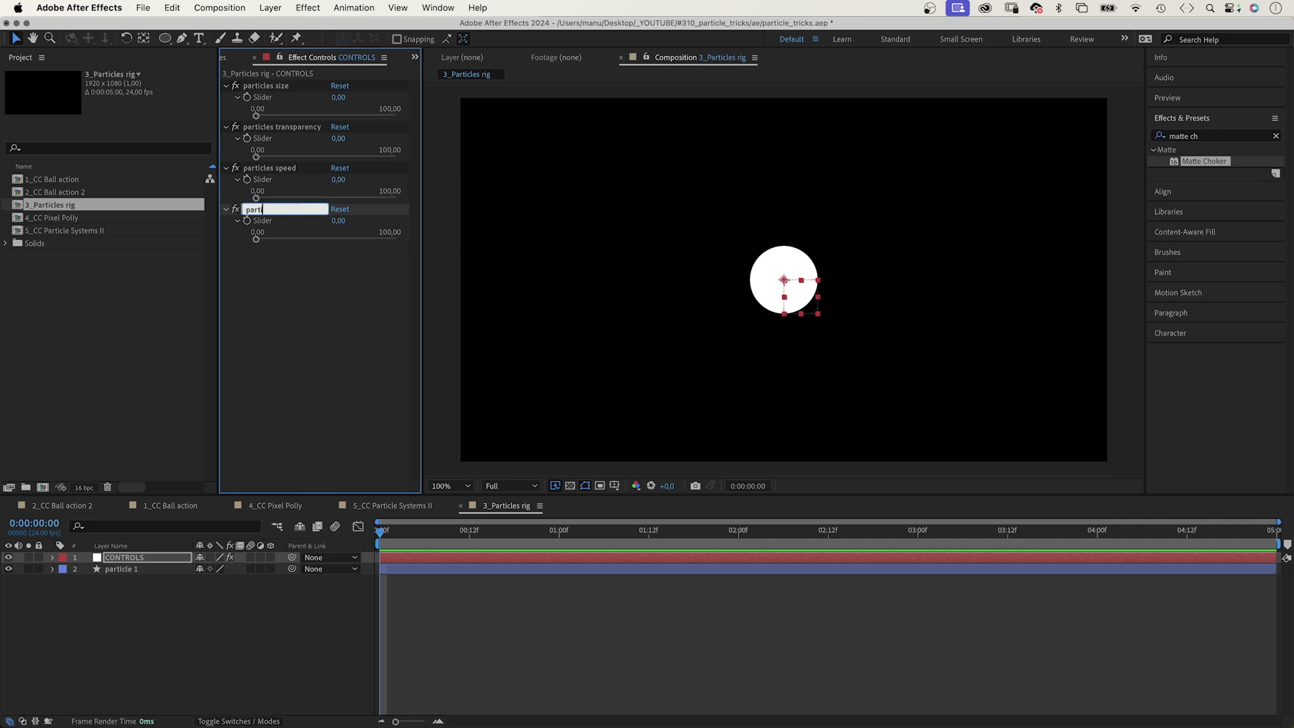
pyautogui.write('cles movement')
pyautogui.press('Return')
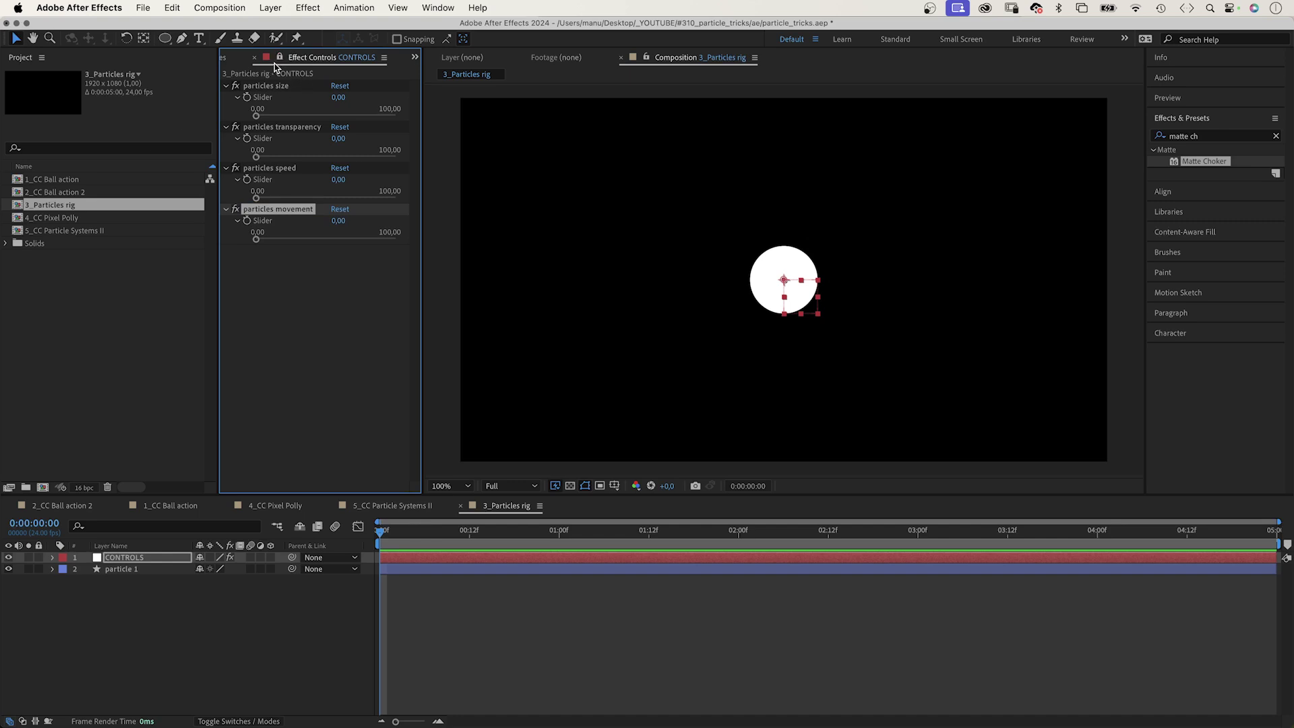
# Link the Size of particle 1's ellipse path to the particles size slider and raise that slider to about 84
pyautogui.click(135, 570)
pyautogui.click(52, 570)
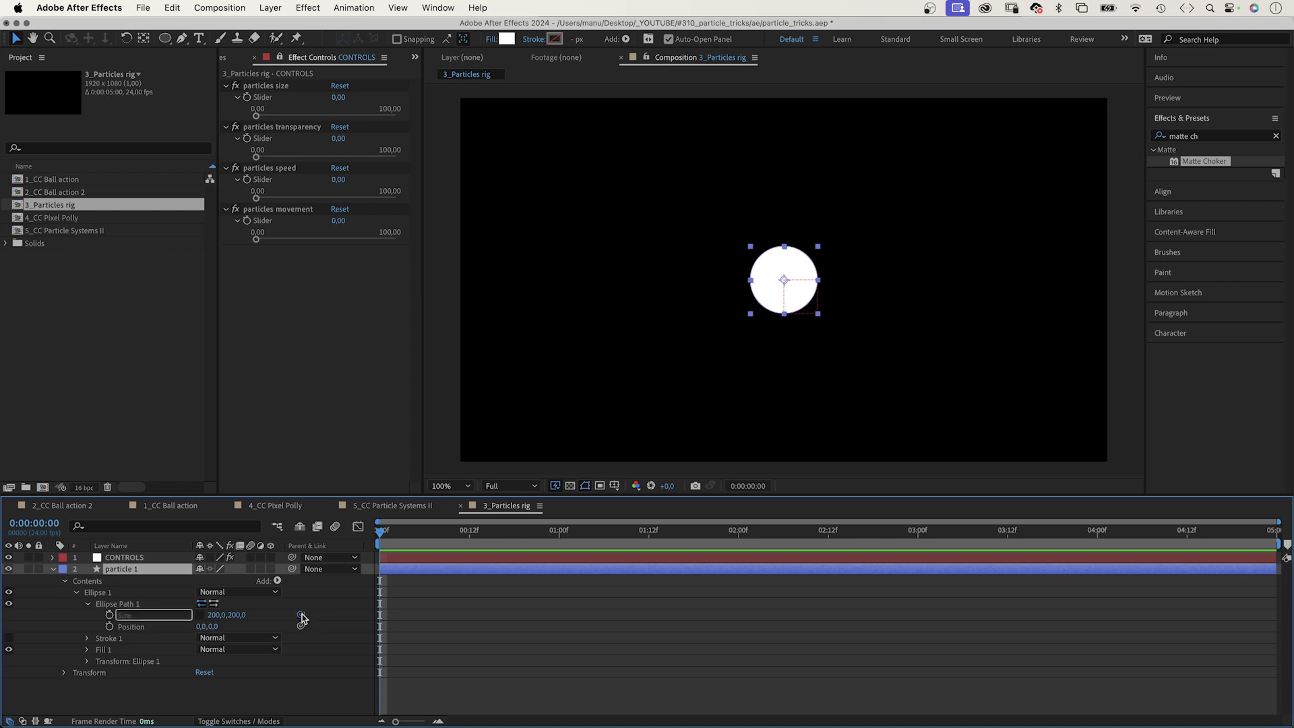
pyautogui.moveTo(301, 615); pyautogui.dragTo(373, 116)
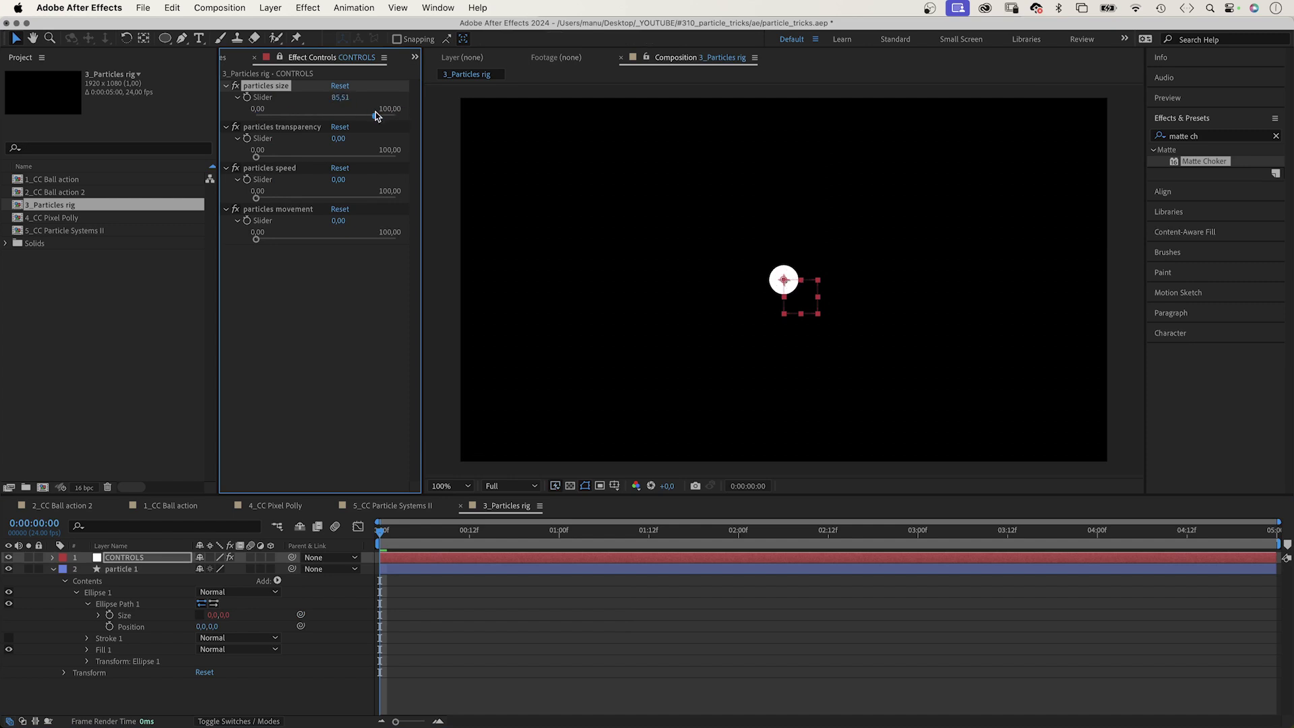
# Extend the particles size slider's range maximum to 500 and adjust the slider to about 104
pyautogui.rightClick(265, 101)
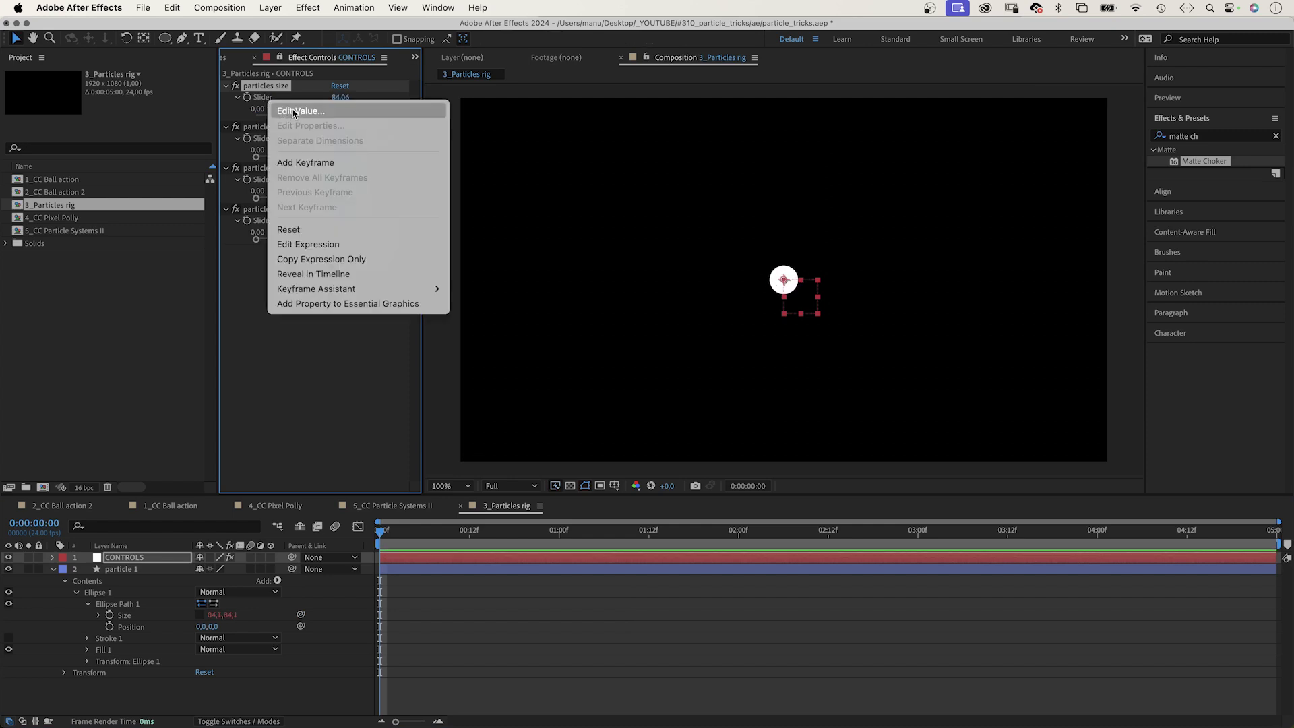
pyautogui.click(290, 114)
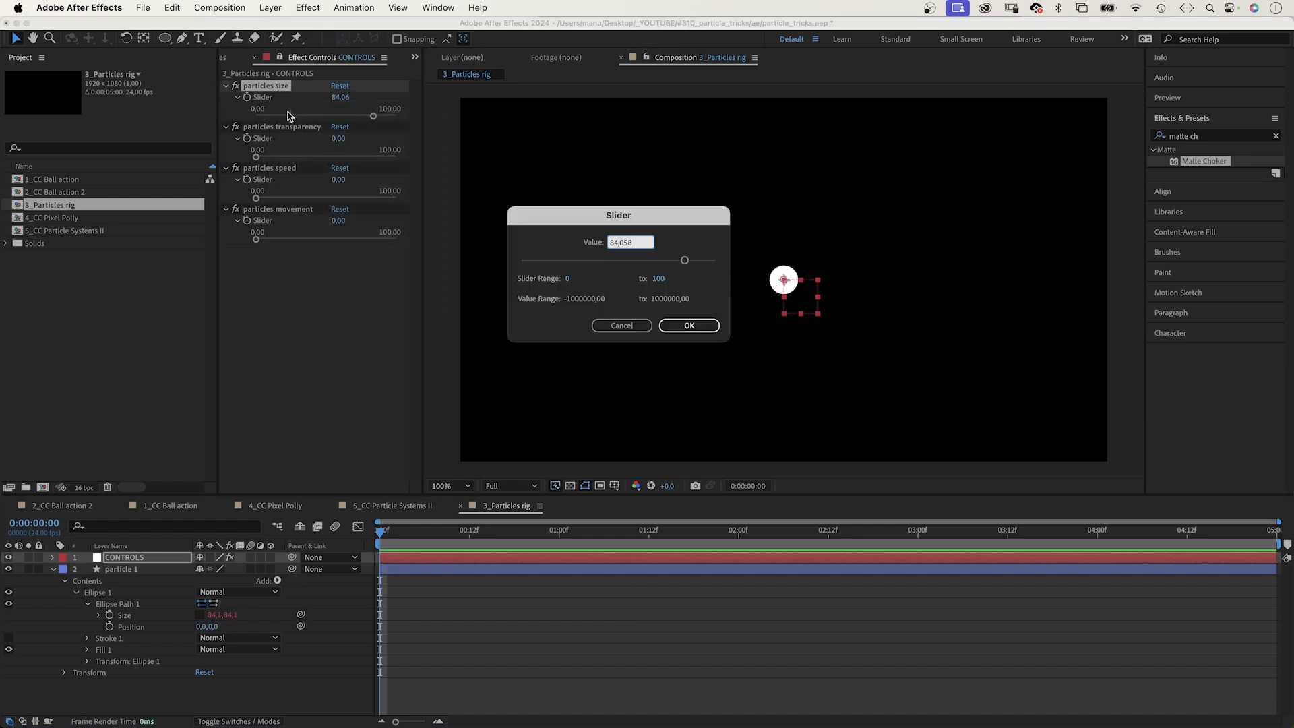
pyautogui.click(659, 279)
pyautogui.write('500')
pyautogui.press('Return')
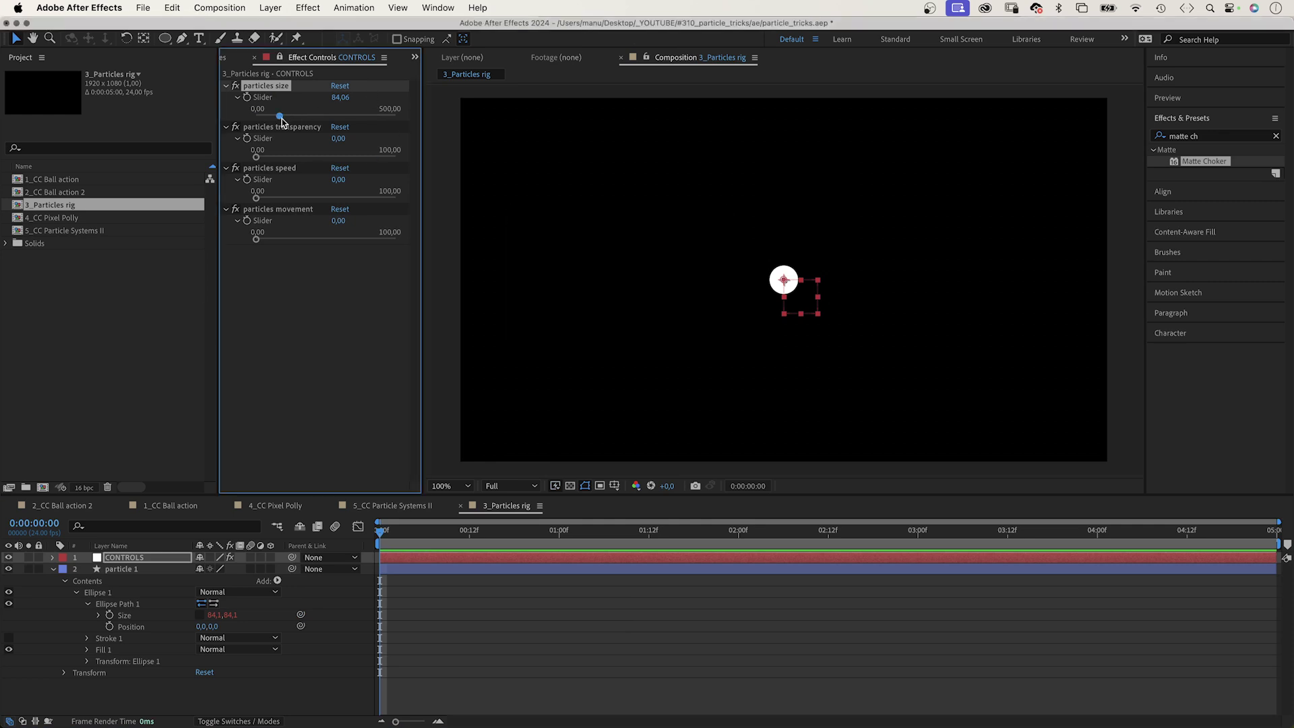
pyautogui.moveTo(279, 115)
pyautogui.mouseDown()
pyautogui.moveTo(303, 116)
pyautogui.moveTo(284, 115)
pyautogui.mouseUp()
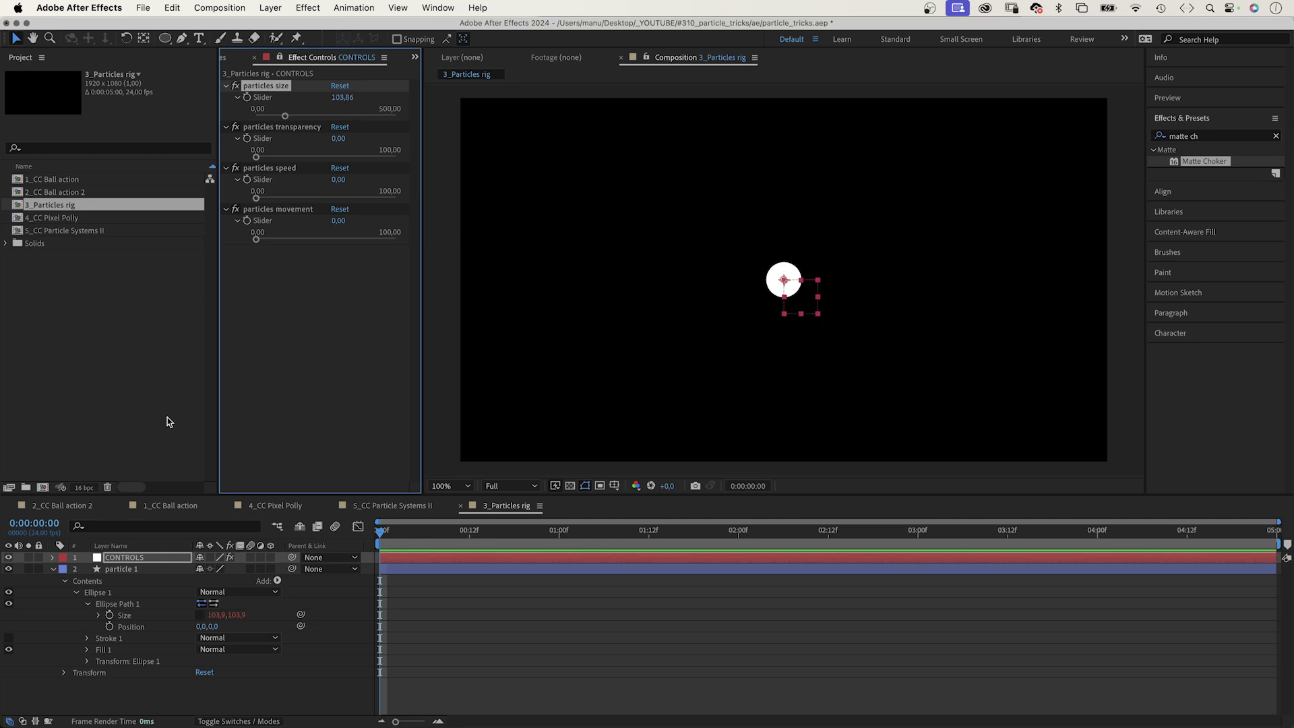
# Link particle 1's Opacity to the particles transparency slider and set that slider to about 64
pyautogui.click(122, 570)
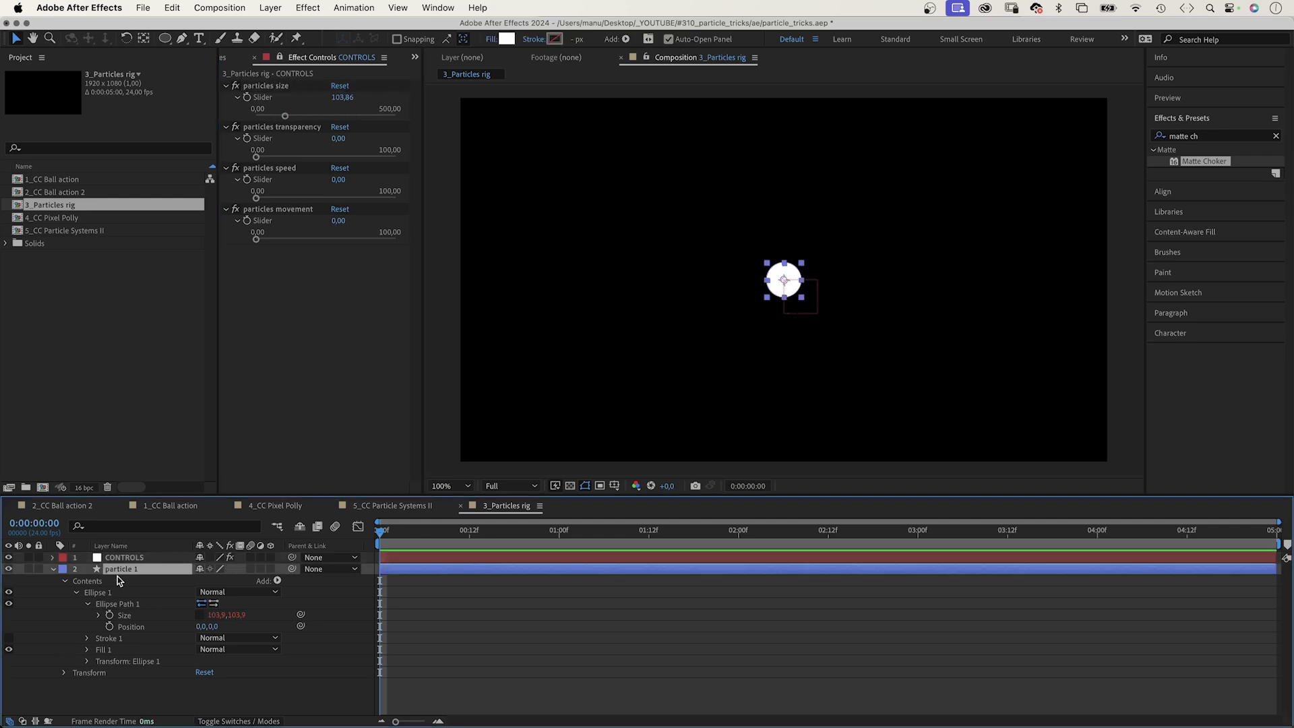
pyautogui.press('t')
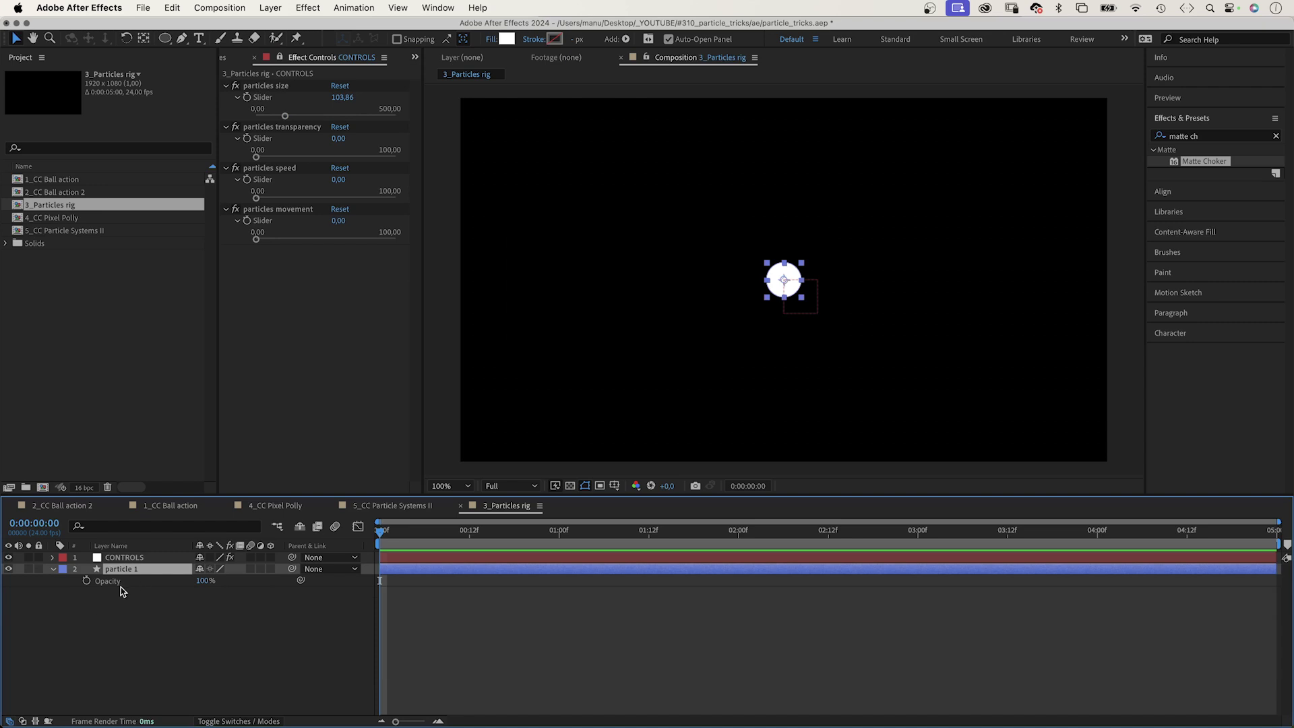
pyautogui.moveTo(302, 580); pyautogui.dragTo(346, 157)
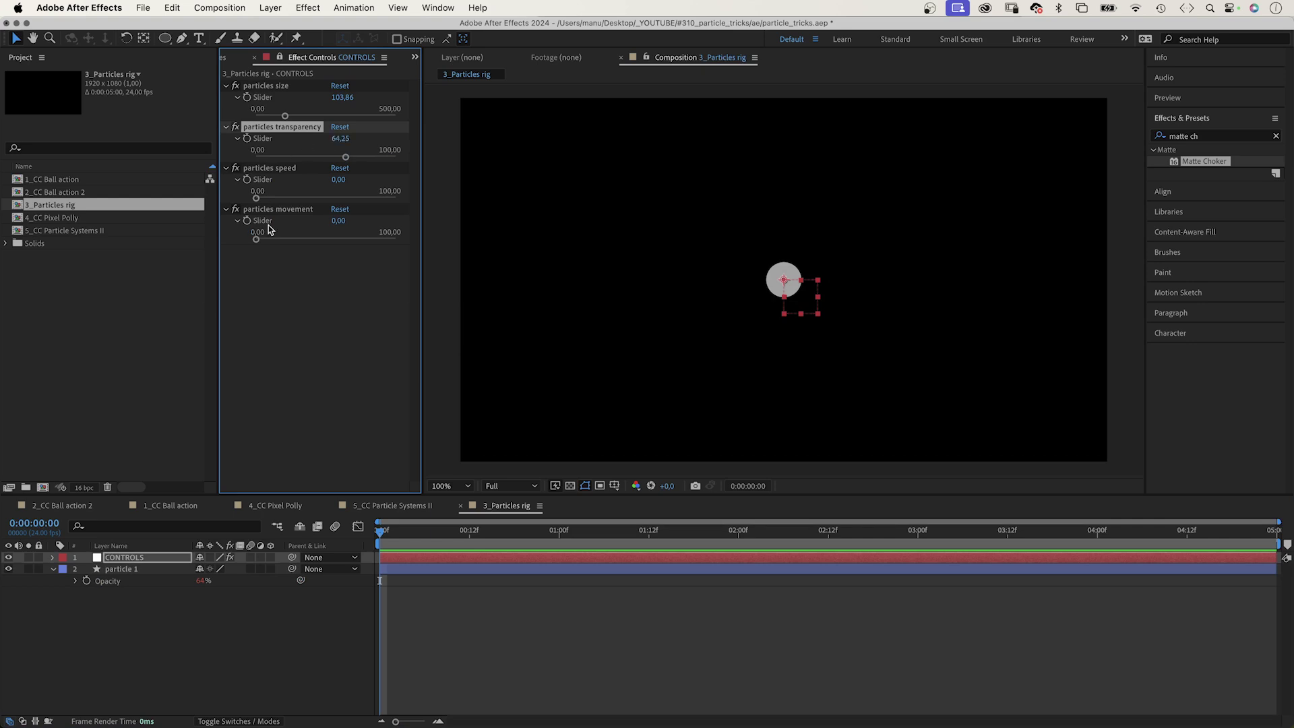
# Add the expression wiggle(2,500) to particle 1's Position and preview the motion
pyautogui.click(132, 568)
pyautogui.press('p')
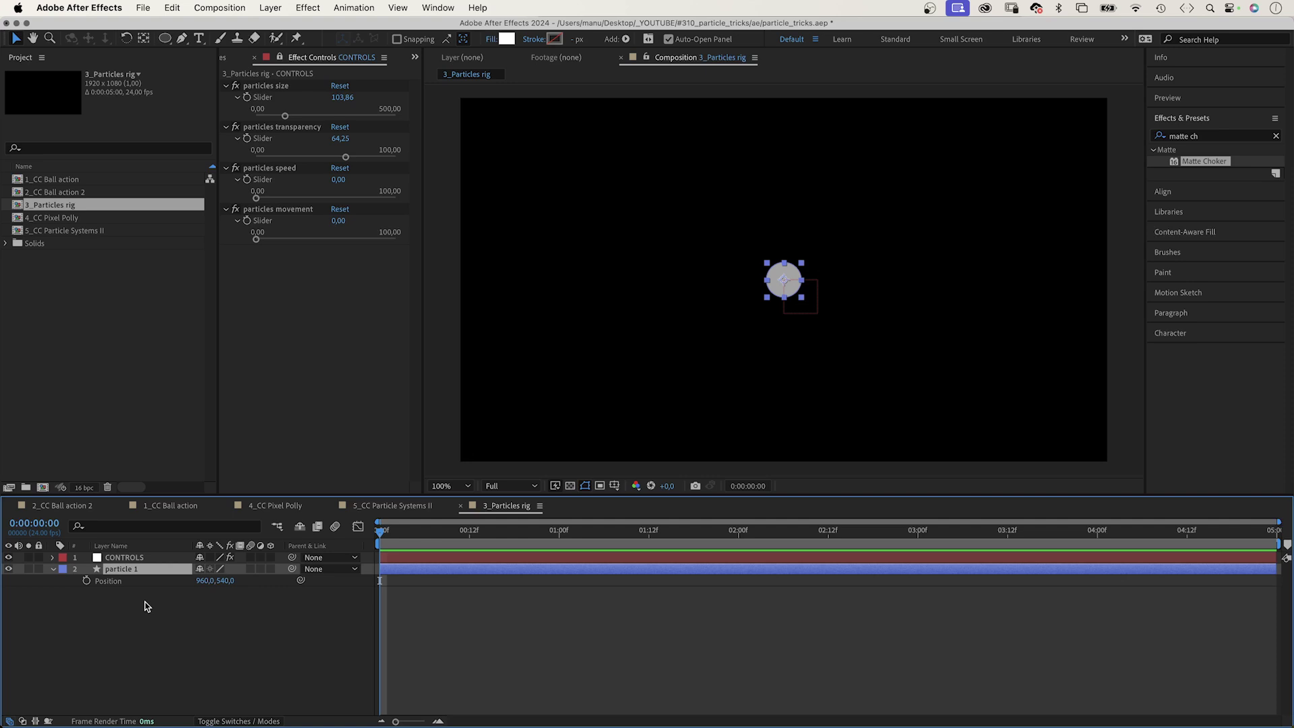
pyautogui.keyDown('alt'); pyautogui.click(86, 581); pyautogui.keyUp('alt')
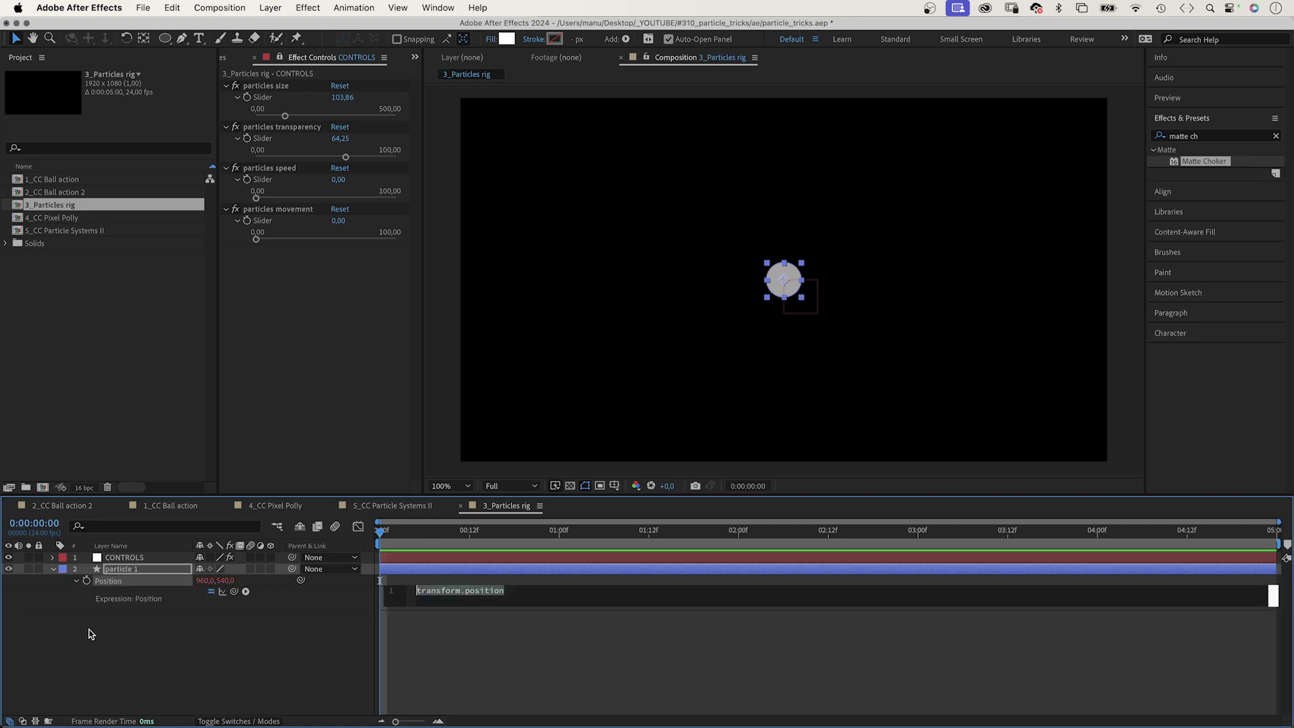
pyautogui.write('wiggl')
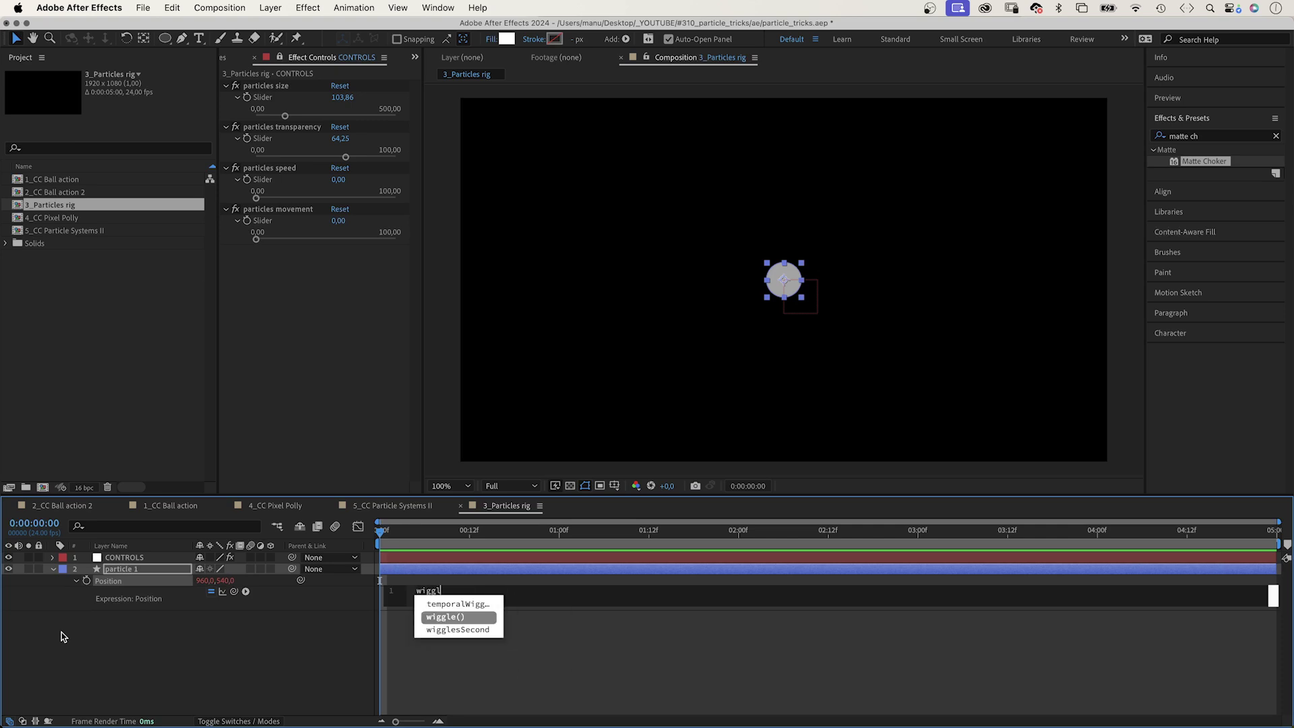
pyautogui.write('e')
pyautogui.press('Return')
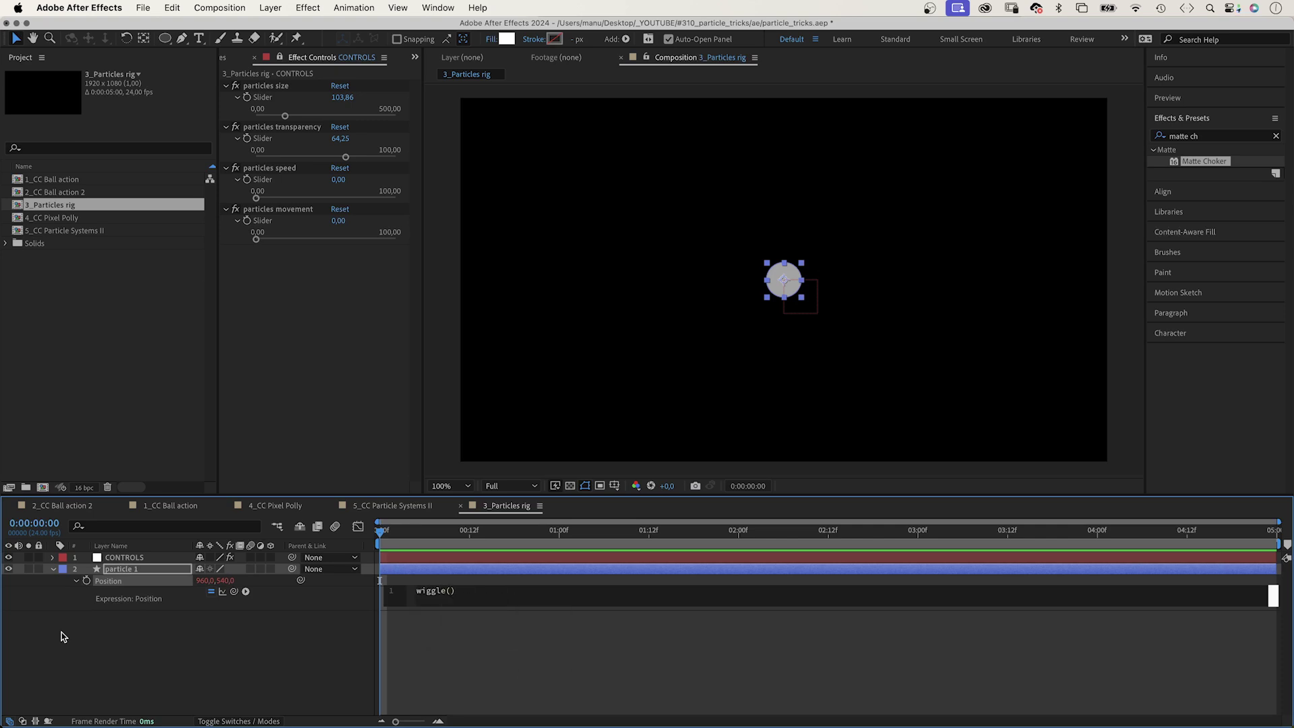
pyautogui.write('2,500')
pyautogui.click(294, 645)
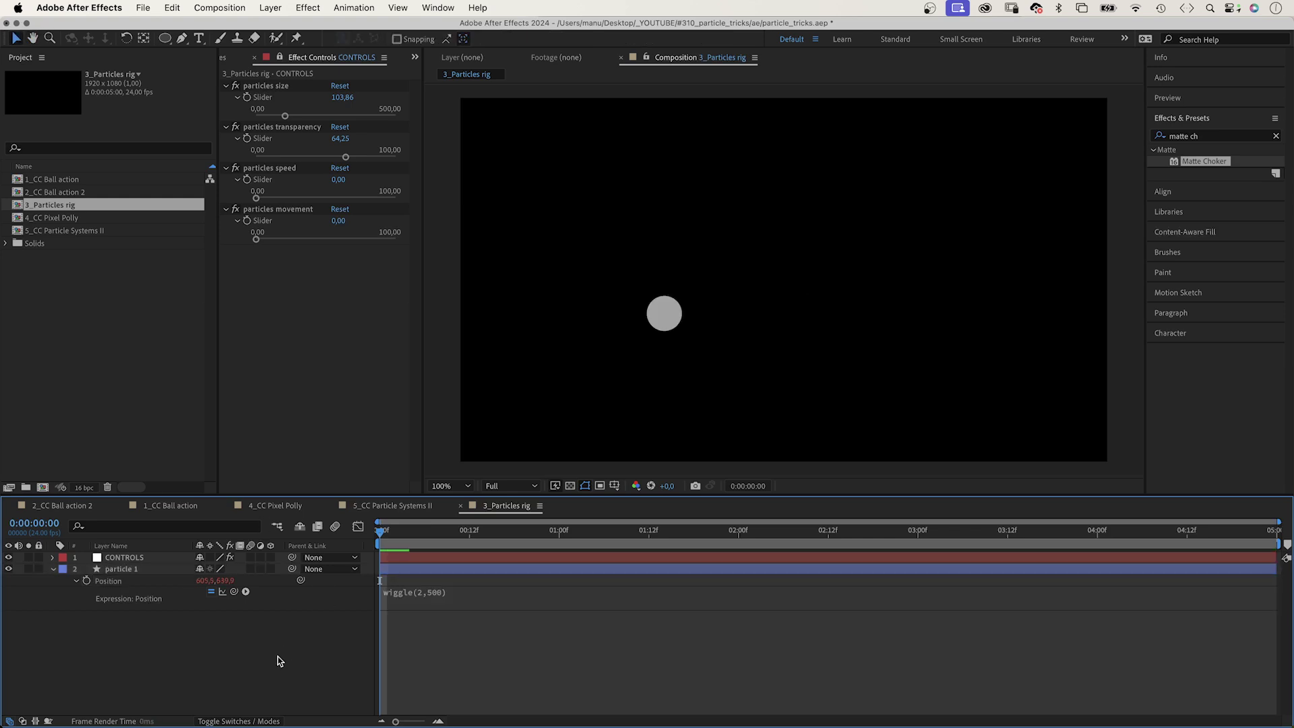
pyautogui.press('space')
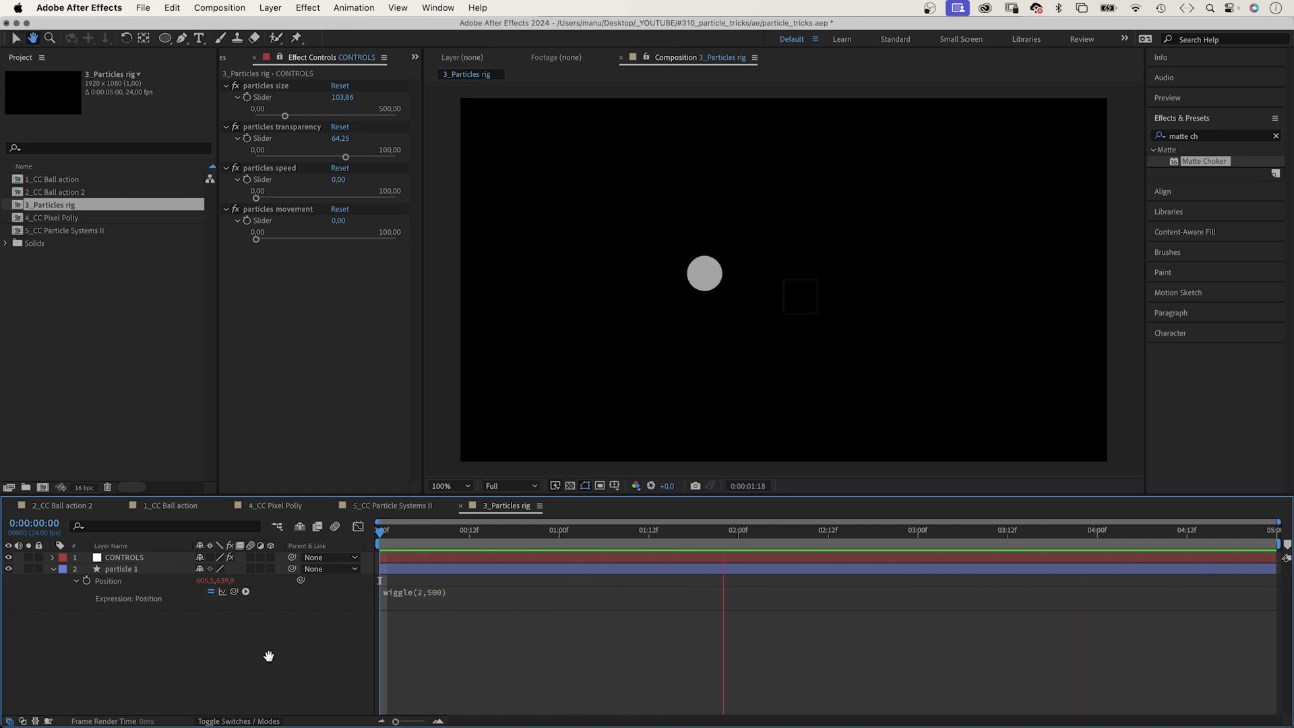
pyautogui.press('space')
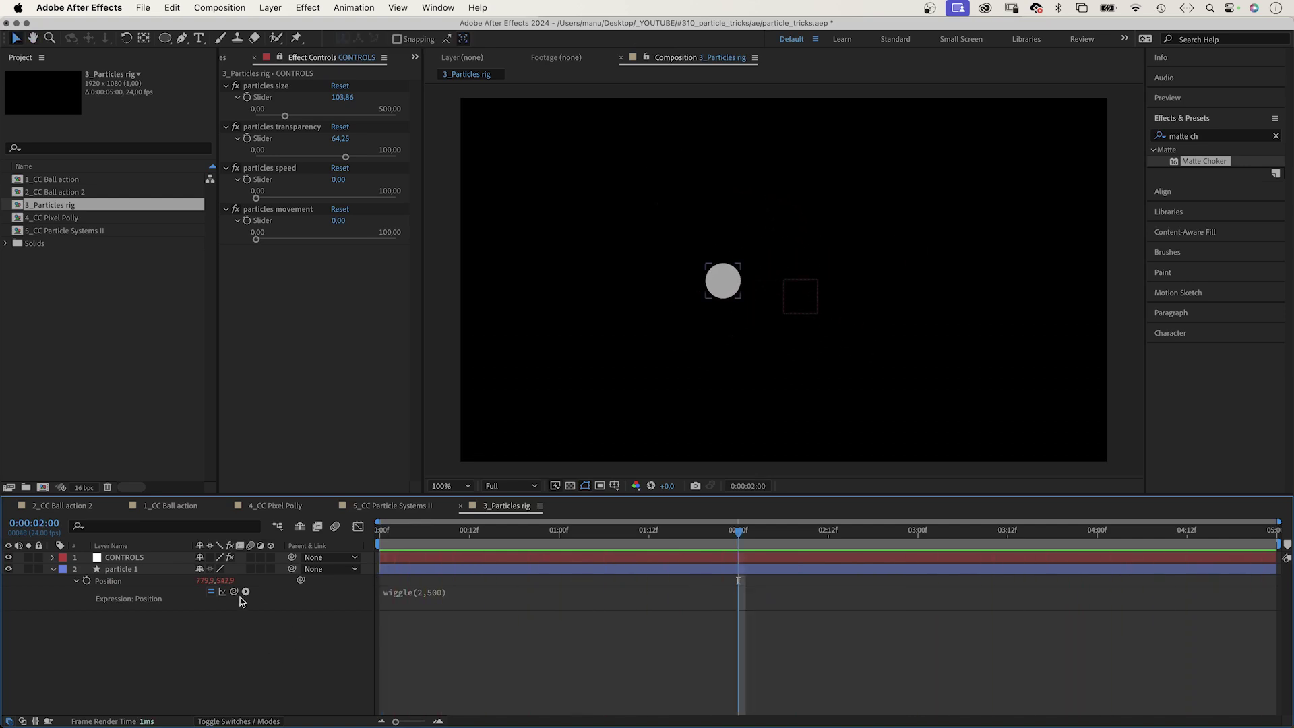
# Insert lines above the wiggle in particle 1's Position expression and define variable s as the particles speed slider
pyautogui.click(117, 571)
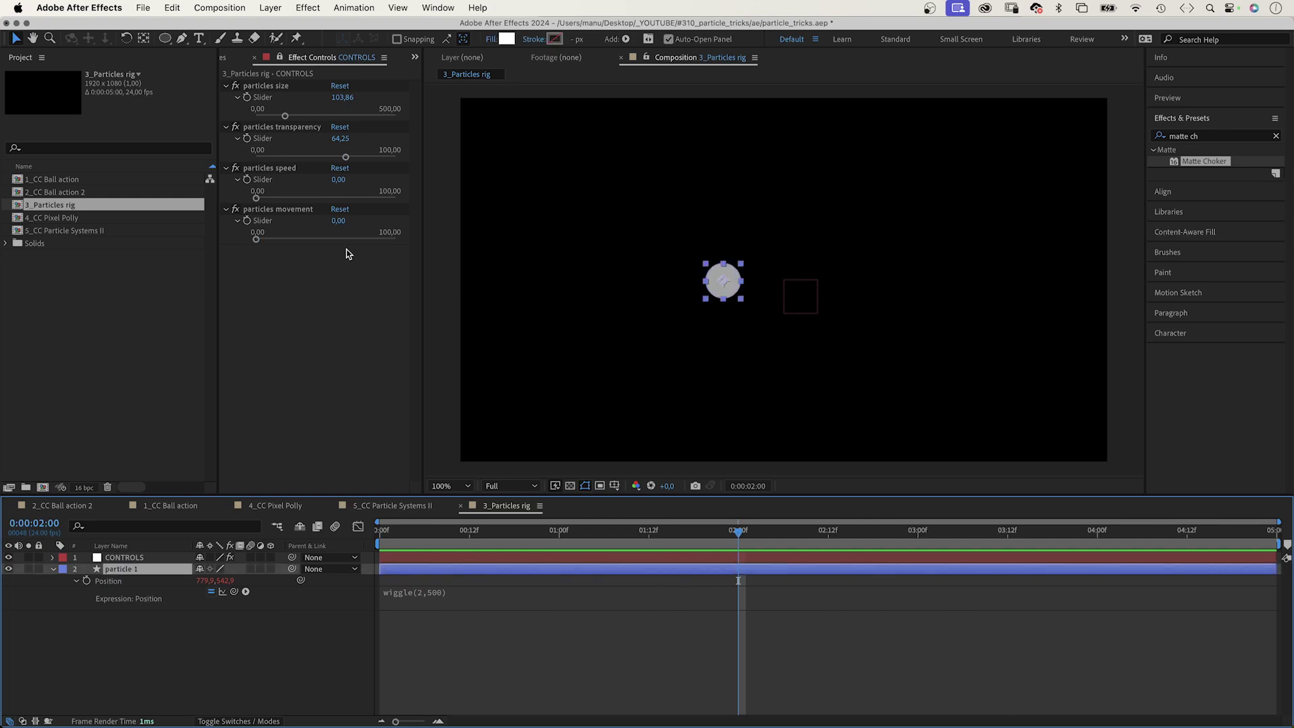
pyautogui.click(398, 596)
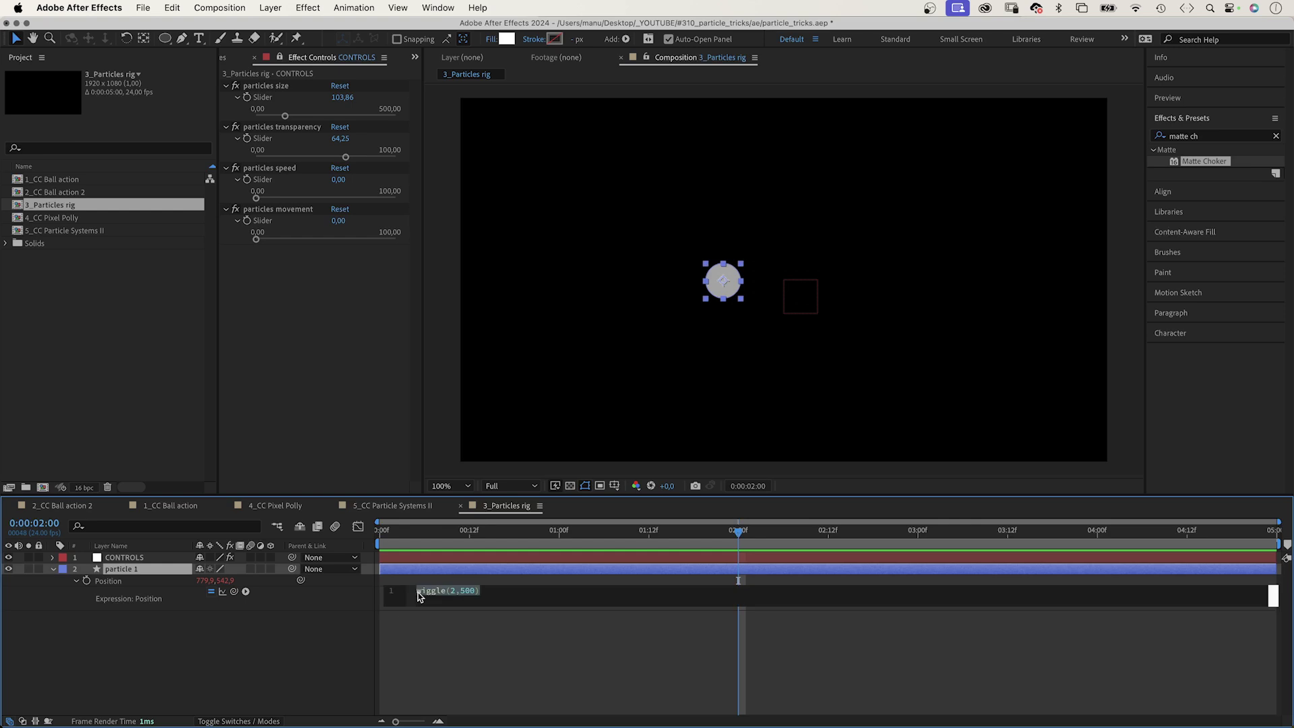
pyautogui.click(418, 593)
pyautogui.press('Return')
pyautogui.press('Return')
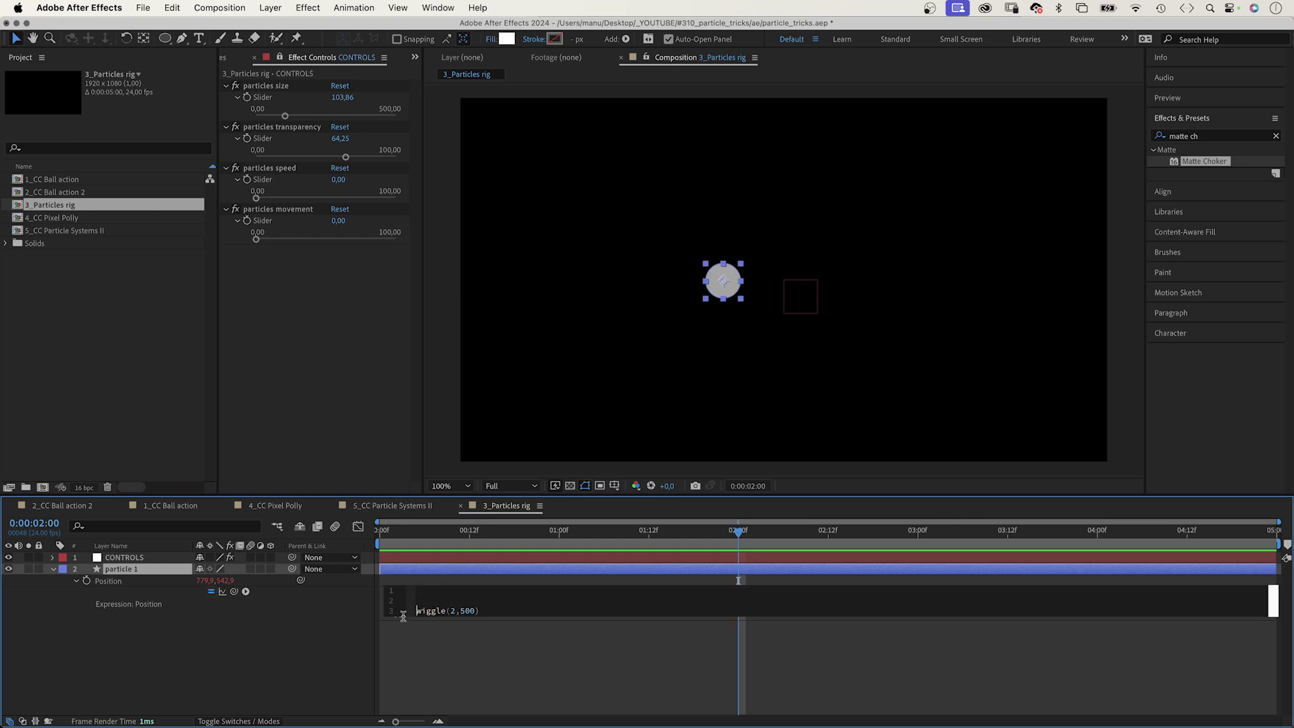
pyautogui.press('Up')
pyautogui.write('s =')
pyautogui.moveTo(234, 591); pyautogui.dragTo(270, 182)
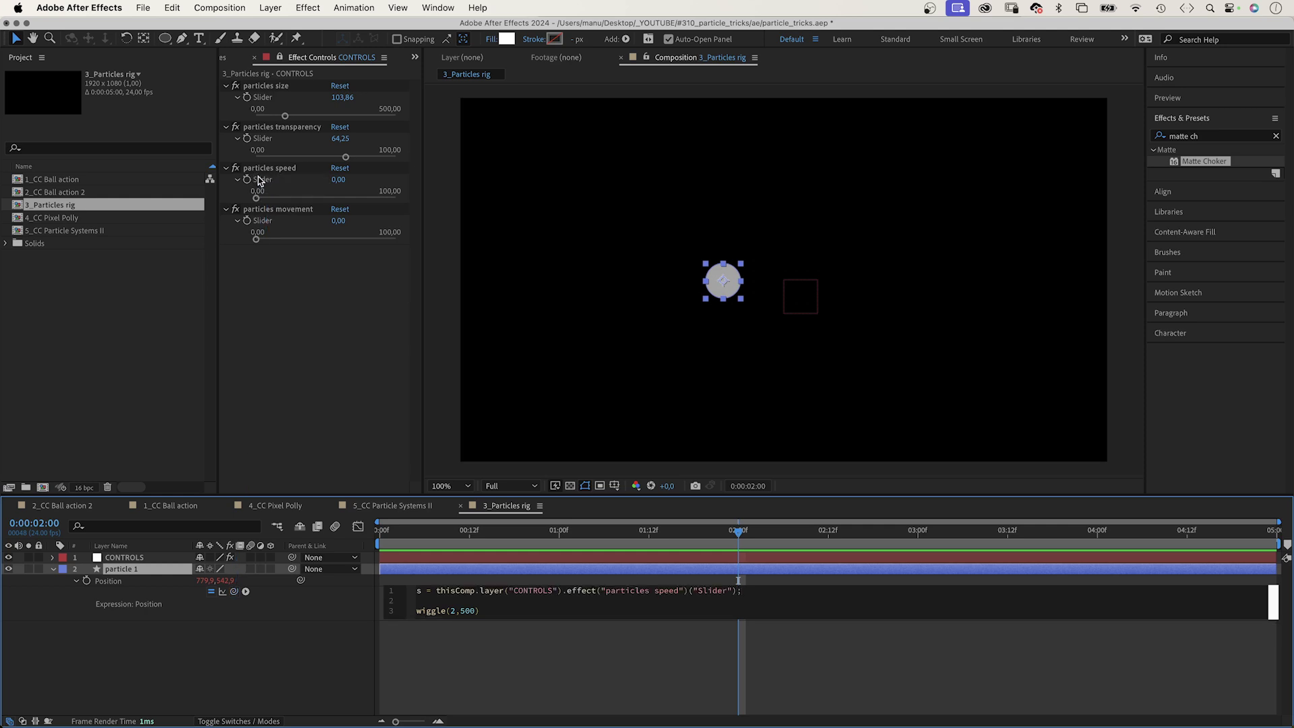
# Define variable m in the Position expression as the particles movement slider and commit the expression
pyautogui.press('Return')
pyautogui.write('m =')
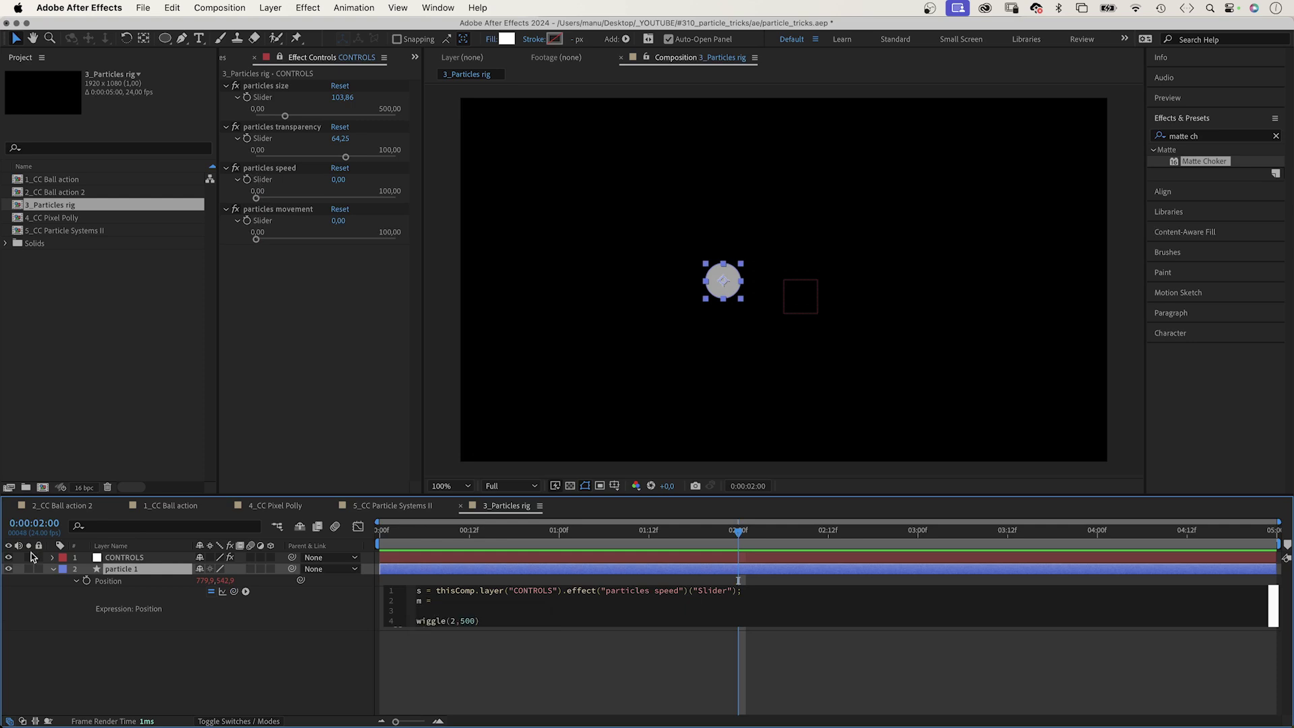
pyautogui.moveTo(234, 591); pyautogui.dragTo(263, 221)
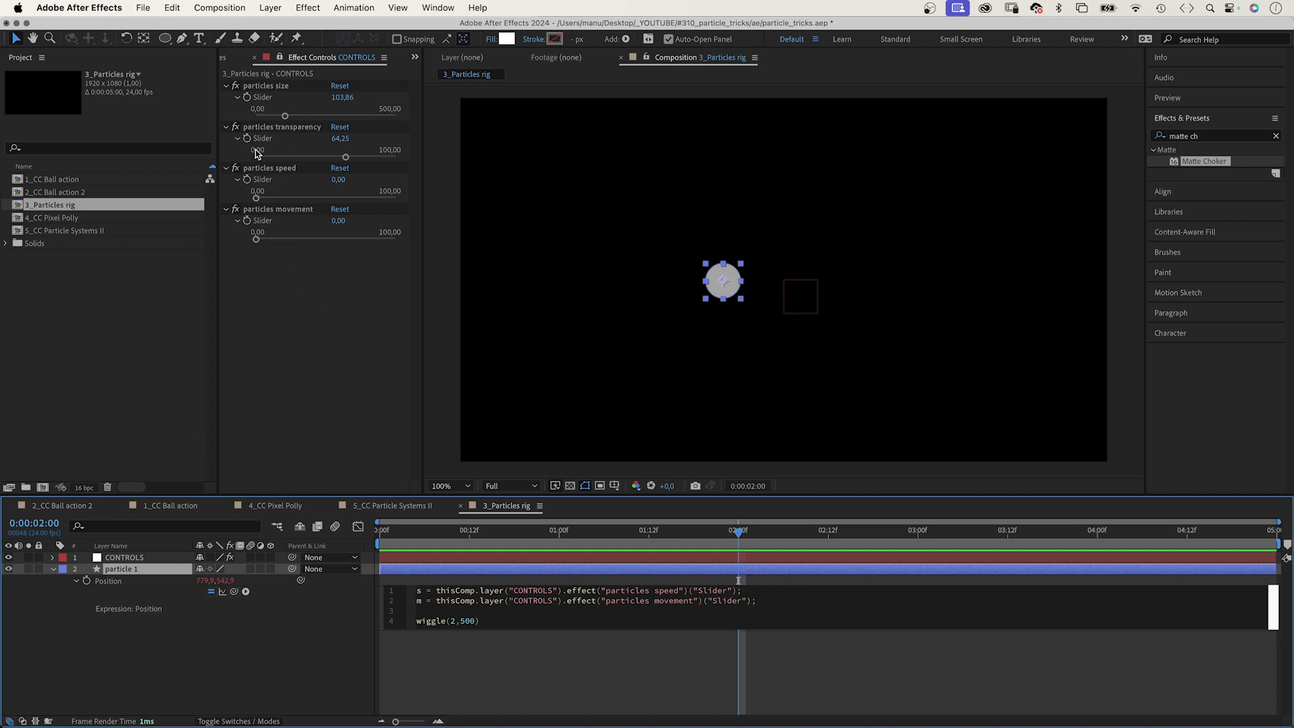
pyautogui.click(276, 189)
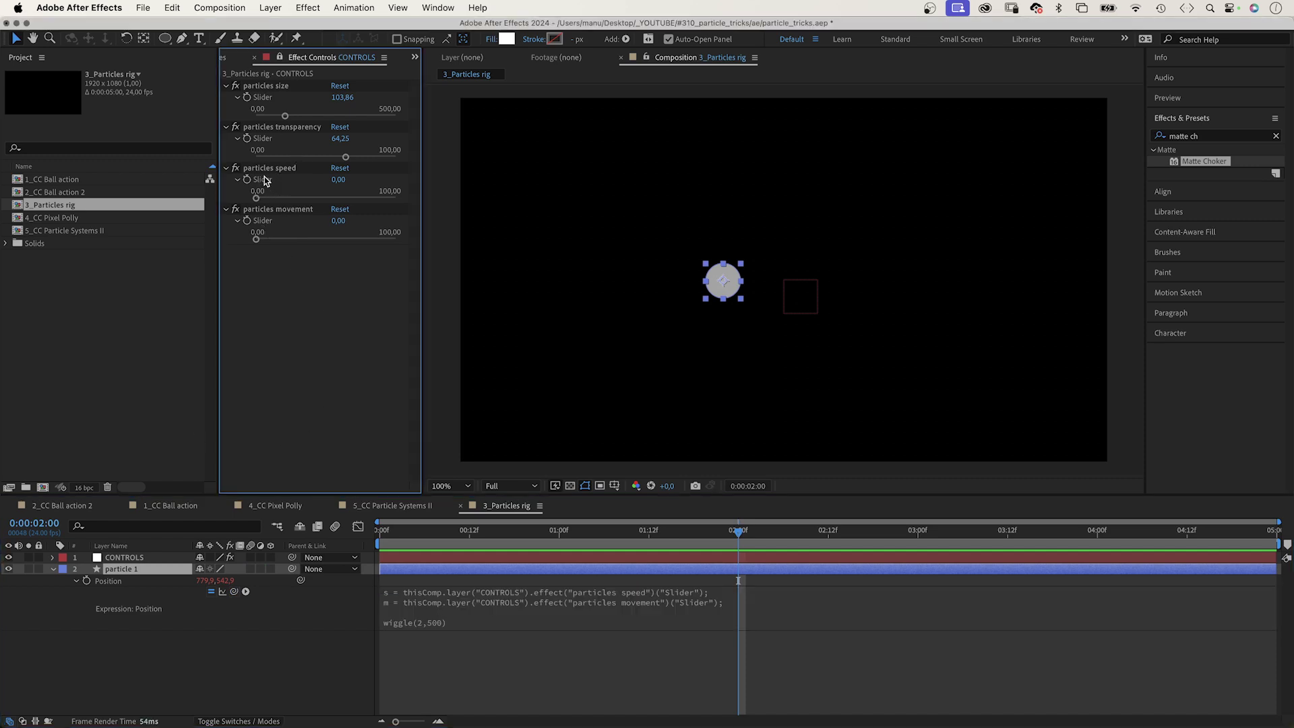
# Set the particles speed slider's range maximum to 5
pyautogui.rightClick(263, 180)
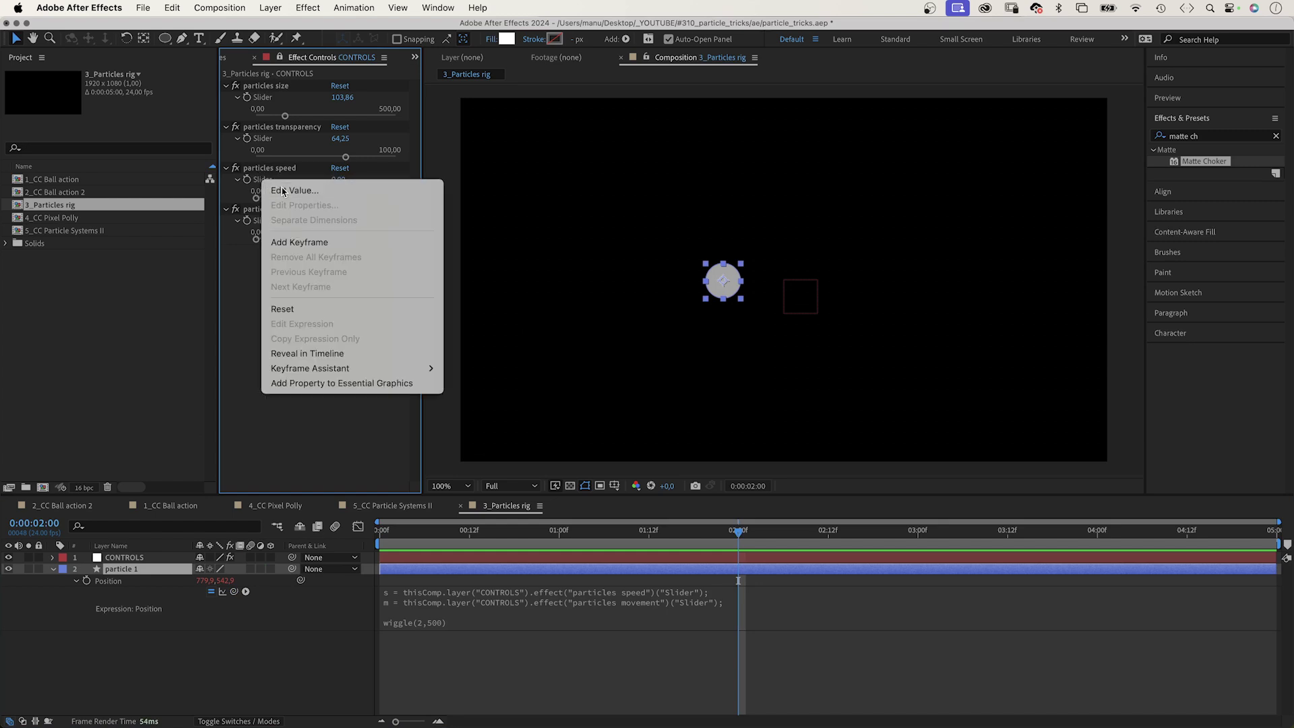
pyautogui.click(282, 190)
pyautogui.click(659, 280)
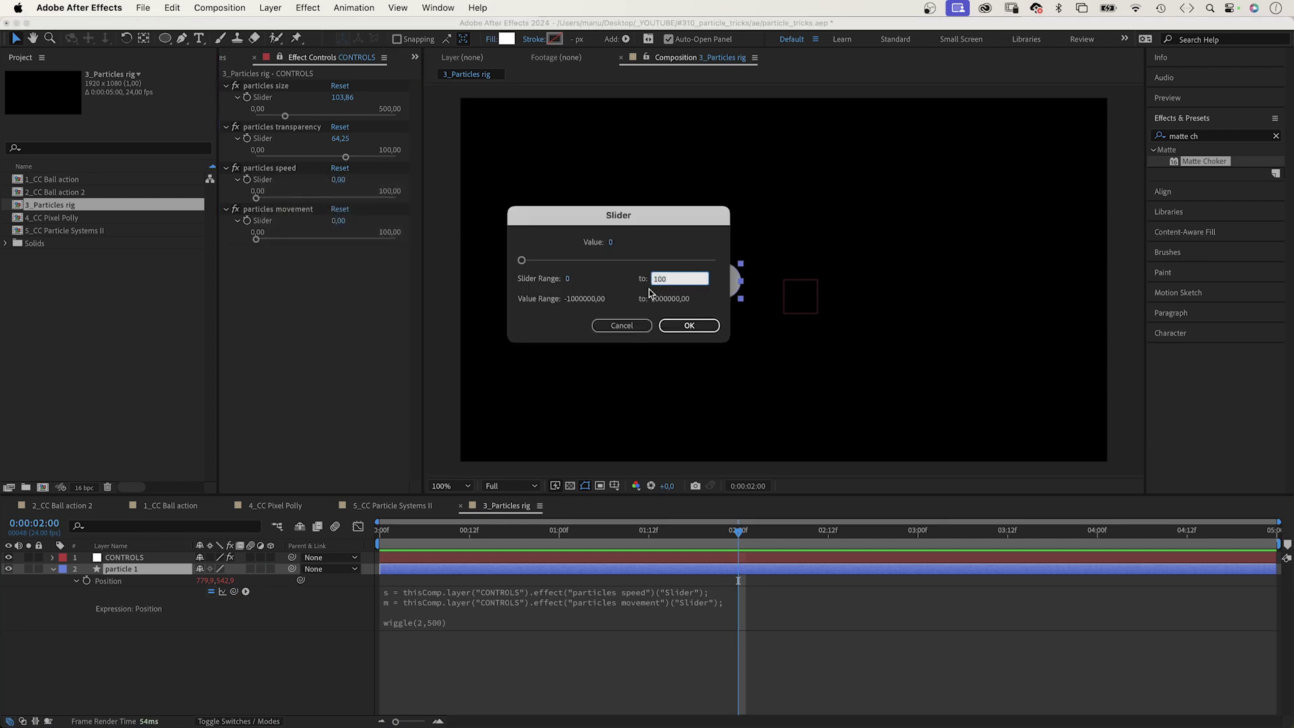
pyautogui.press('Return')
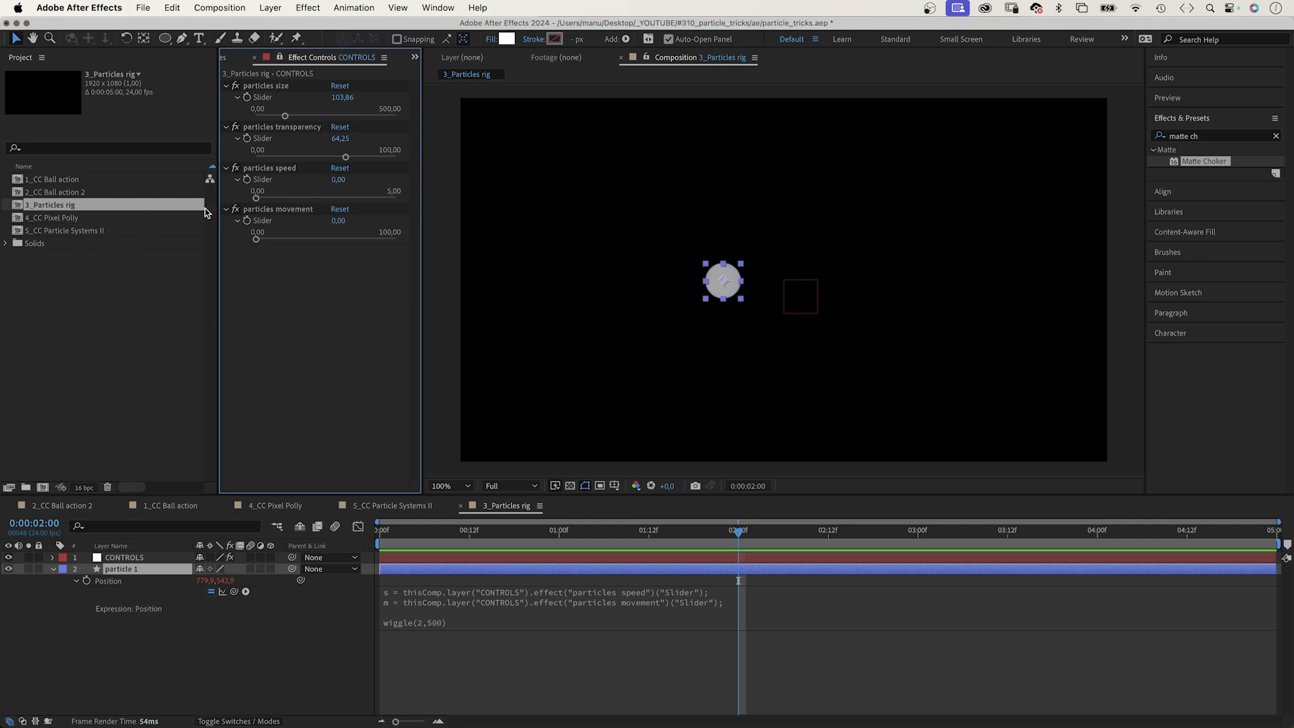
# Set the particles movement slider's range maximum to 1000
pyautogui.rightClick(263, 224)
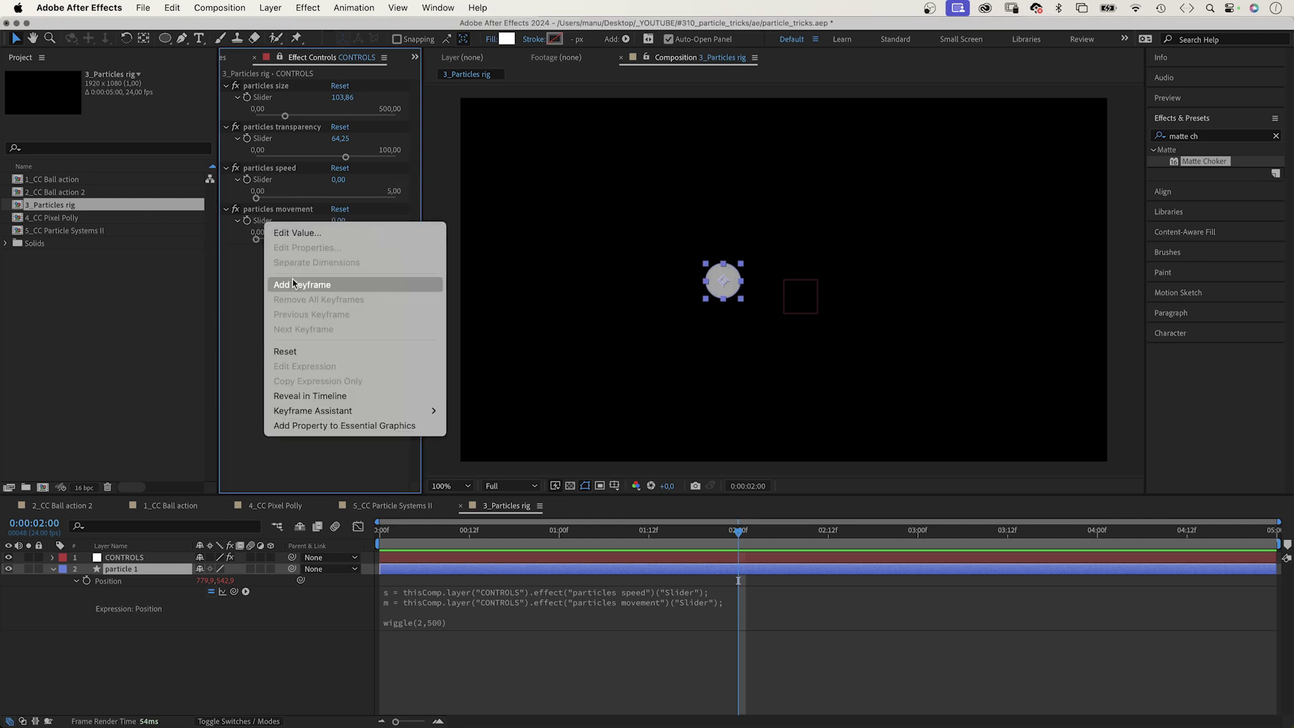
pyautogui.click(296, 233)
pyautogui.click(659, 279)
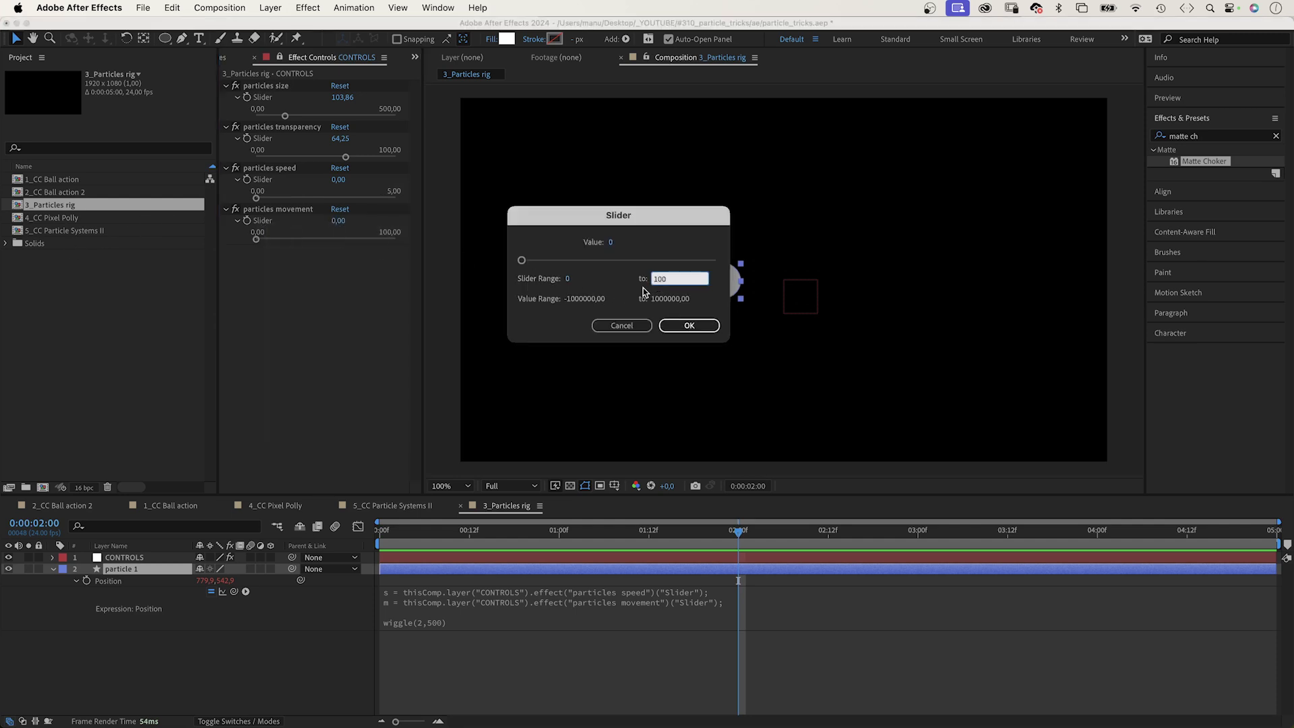
pyautogui.write('0')
pyautogui.press('Return')
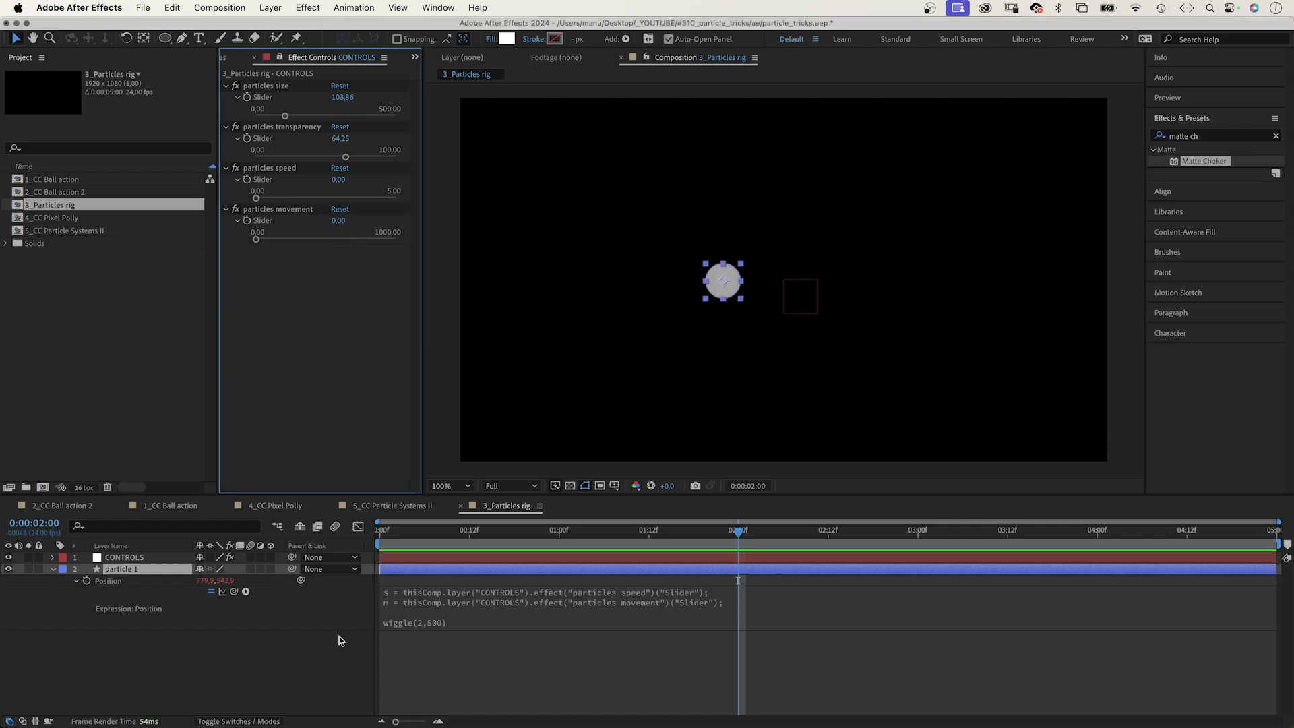
# Replace the wiggle arguments in particle 1's Position expression with the variables, making it wiggle(s,m), and commit it
pyautogui.click(436, 599)
pyautogui.click(455, 620)
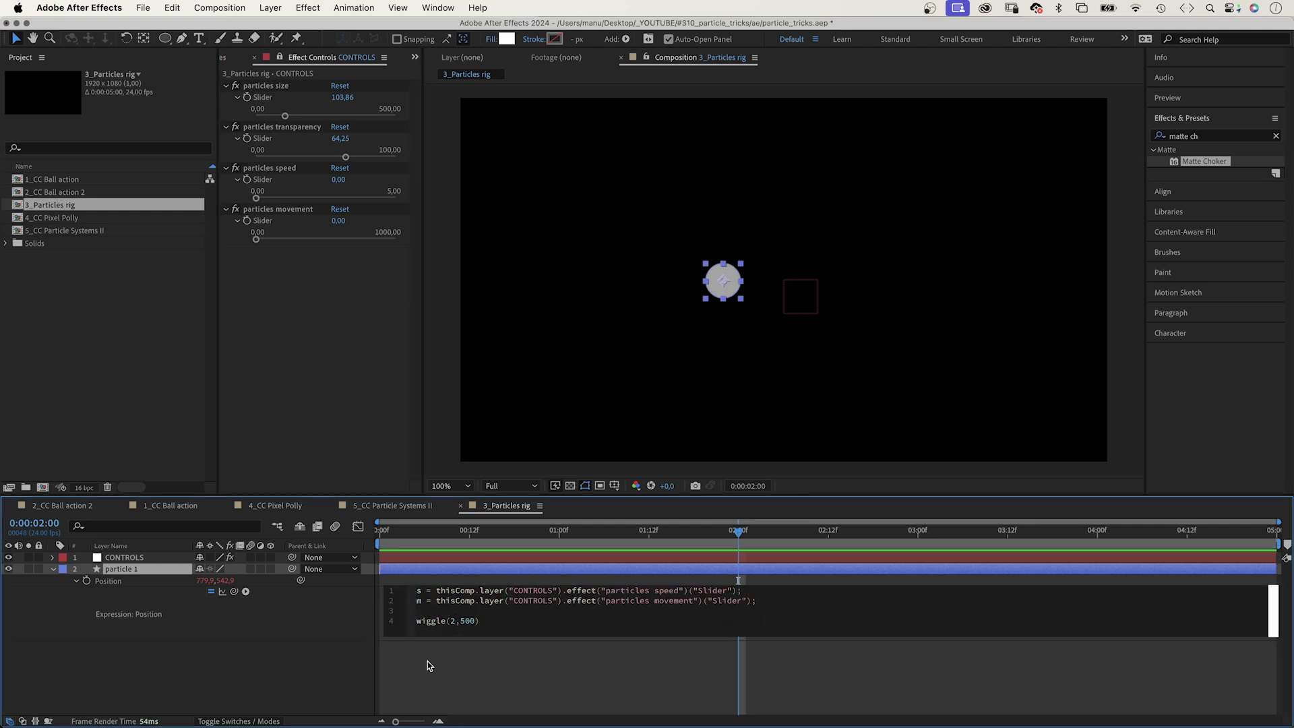
pyautogui.press('BackSpace')
pyautogui.write('s')
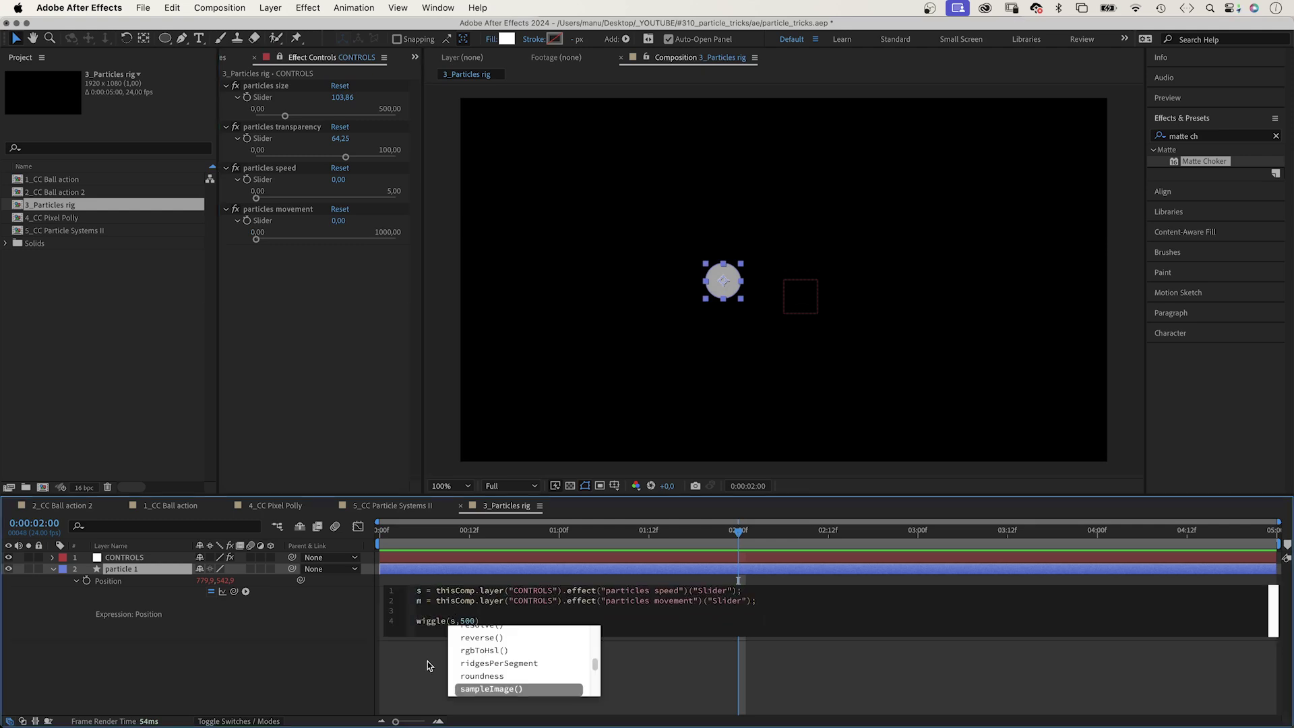
pyautogui.press('Escape')
pyautogui.press('BackSpace')
pyautogui.press('BackSpace')
pyautogui.press('BackSpace')
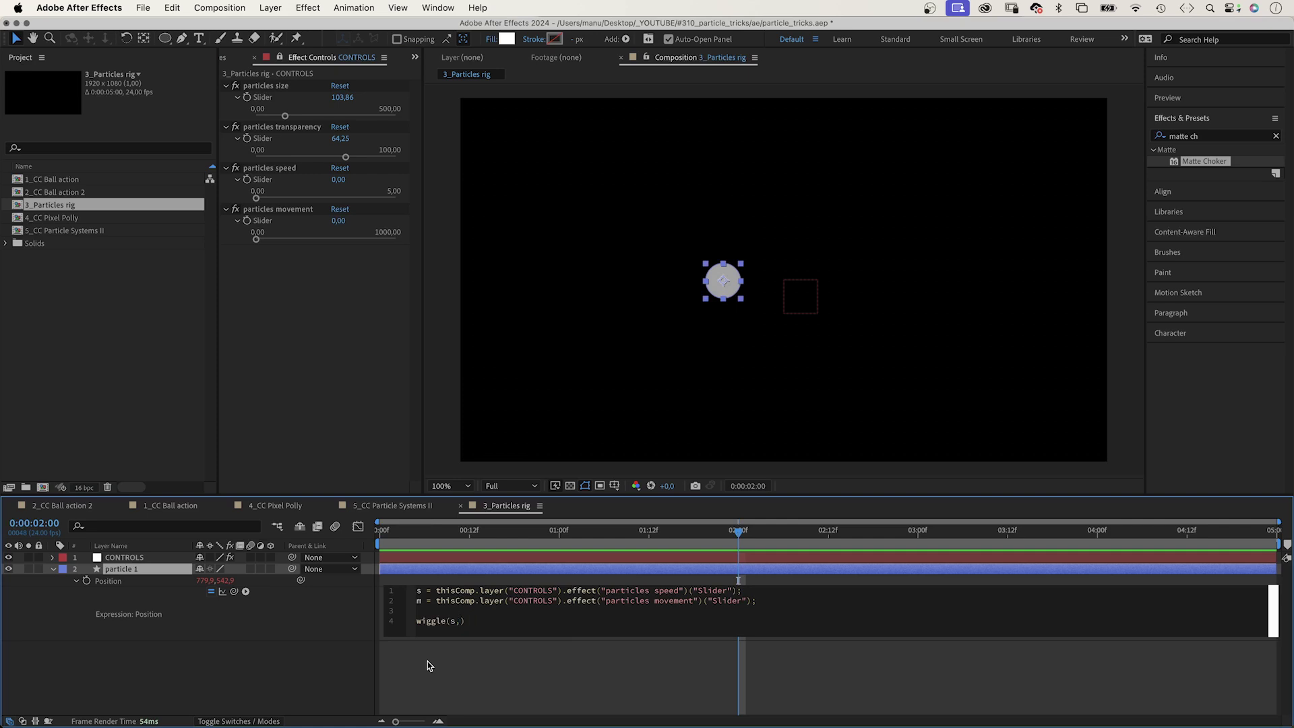
pyautogui.write('m')
pyautogui.click(427, 661)
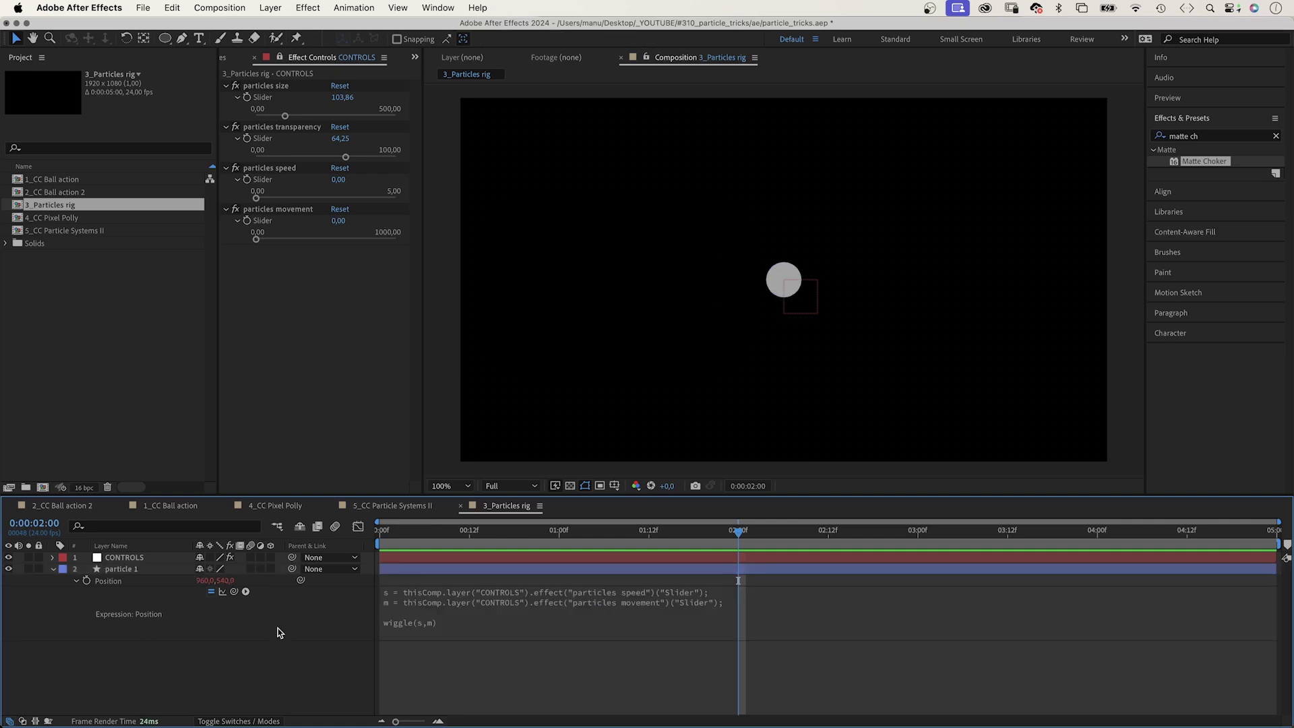
# Preview particle 1 from the start while adjusting the sliders, ending with particles speed at about 2.51 and particles movement at about 87
pyautogui.click(435, 529)
pyautogui.press('Home')
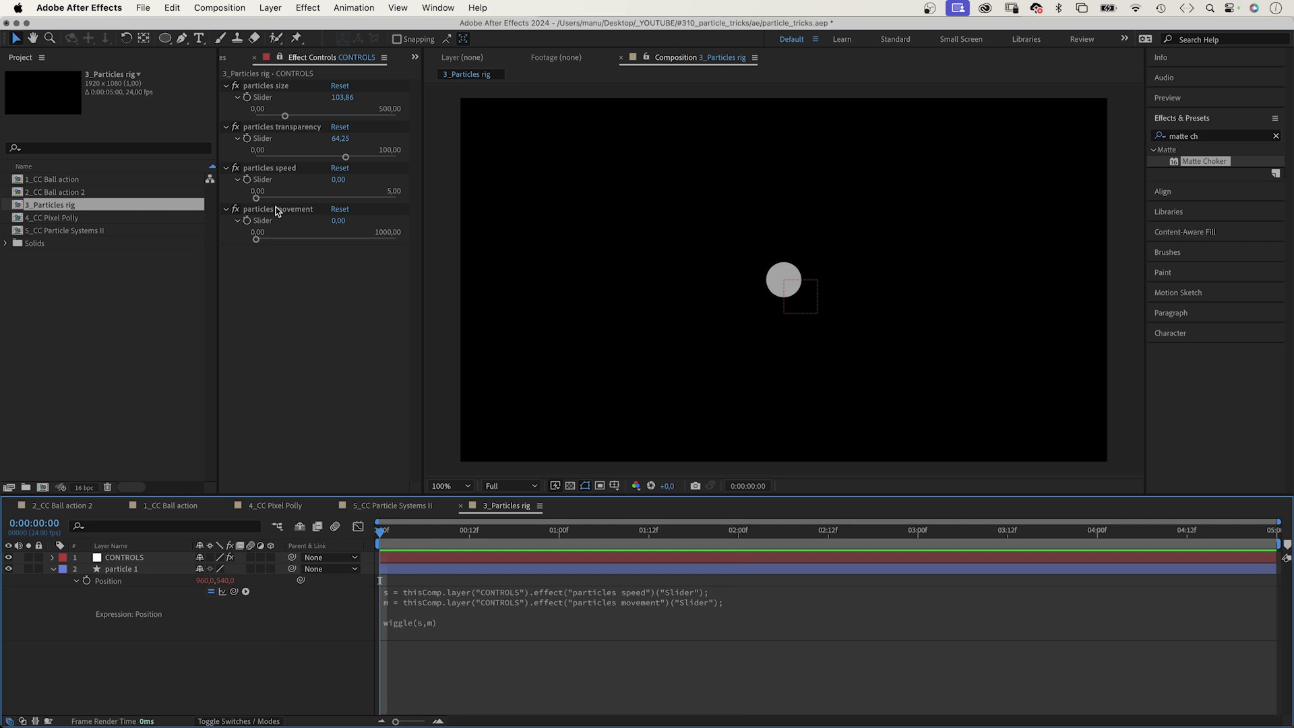
pyautogui.moveTo(259, 199); pyautogui.dragTo(327, 240)
pyautogui.press('space')
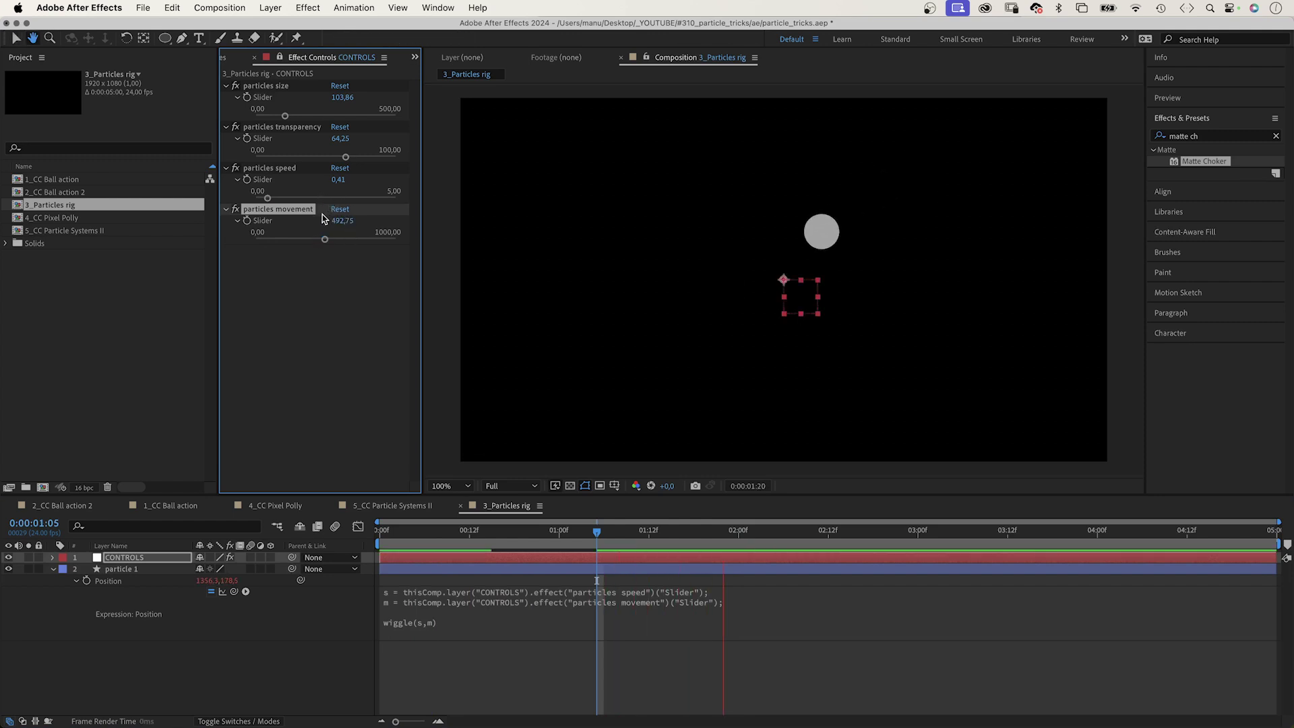
pyautogui.moveTo(268, 200); pyautogui.dragTo(269, 241)
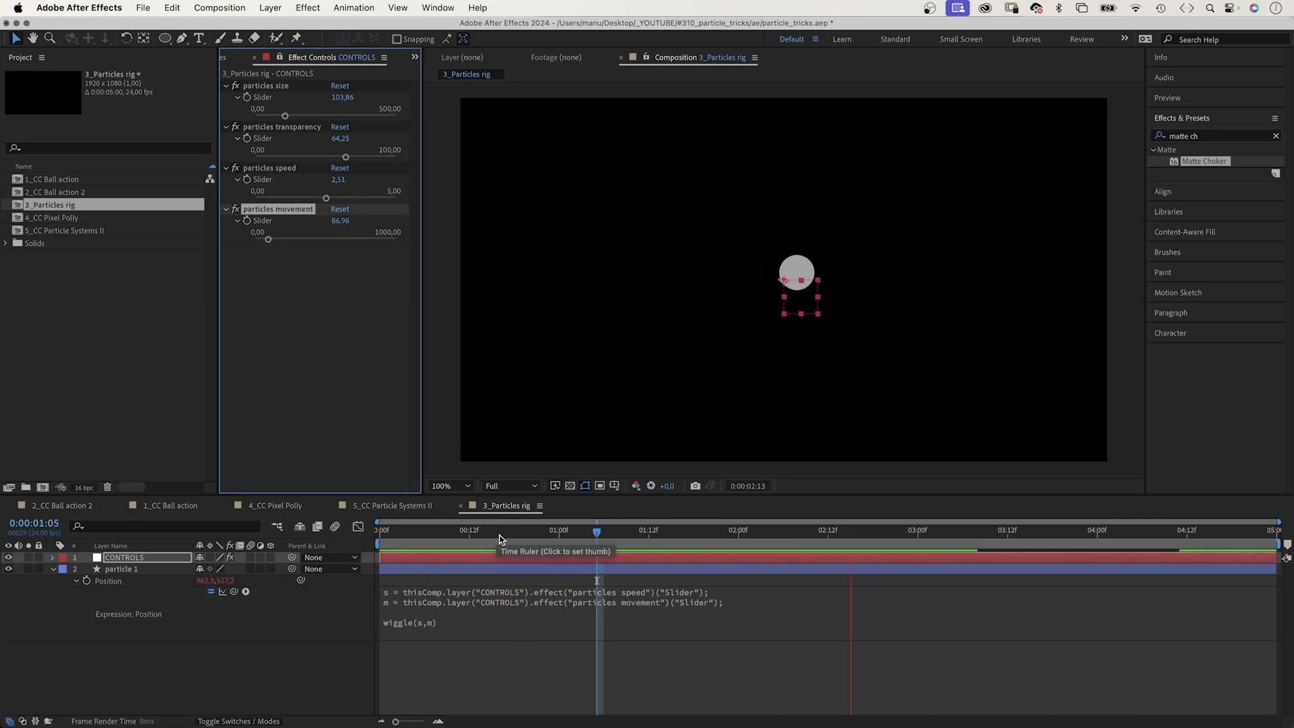
pyautogui.moveTo(503, 535); pyautogui.dragTo(365, 544)
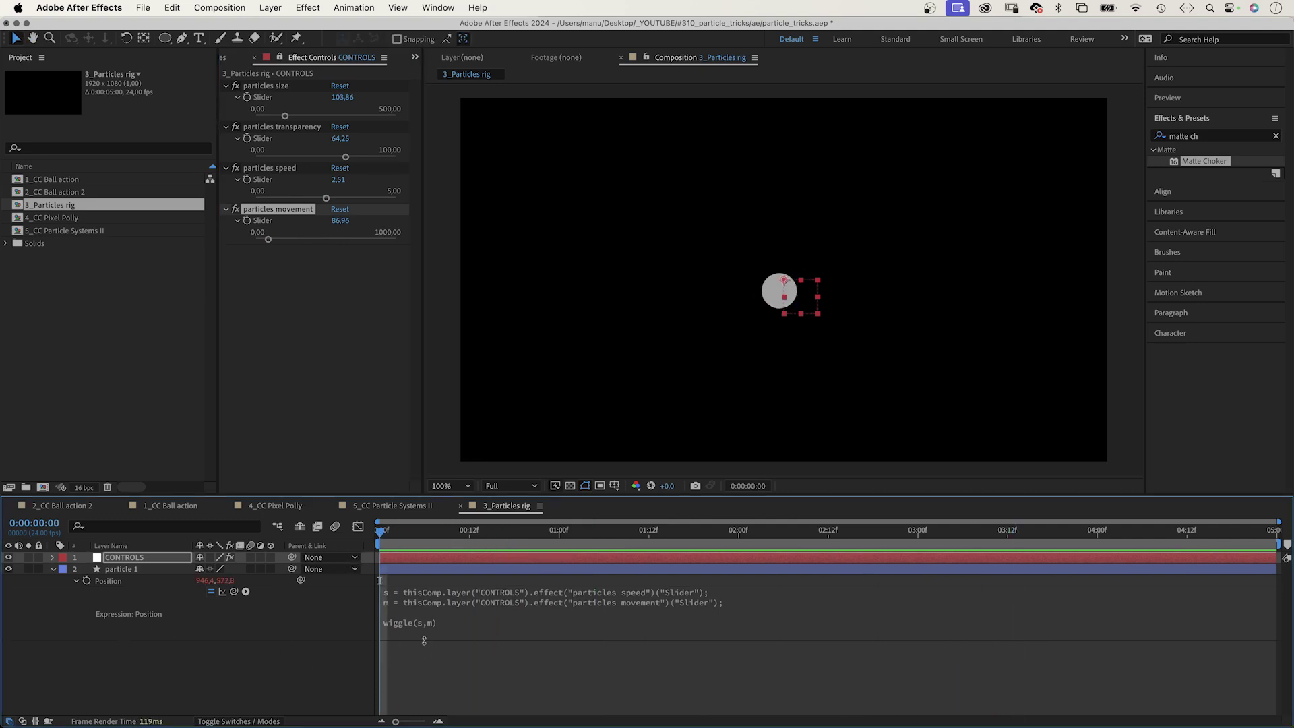
# Add seedRandom(index); as the first line of particle 1's Position expression and commit it
pyautogui.click(398, 602)
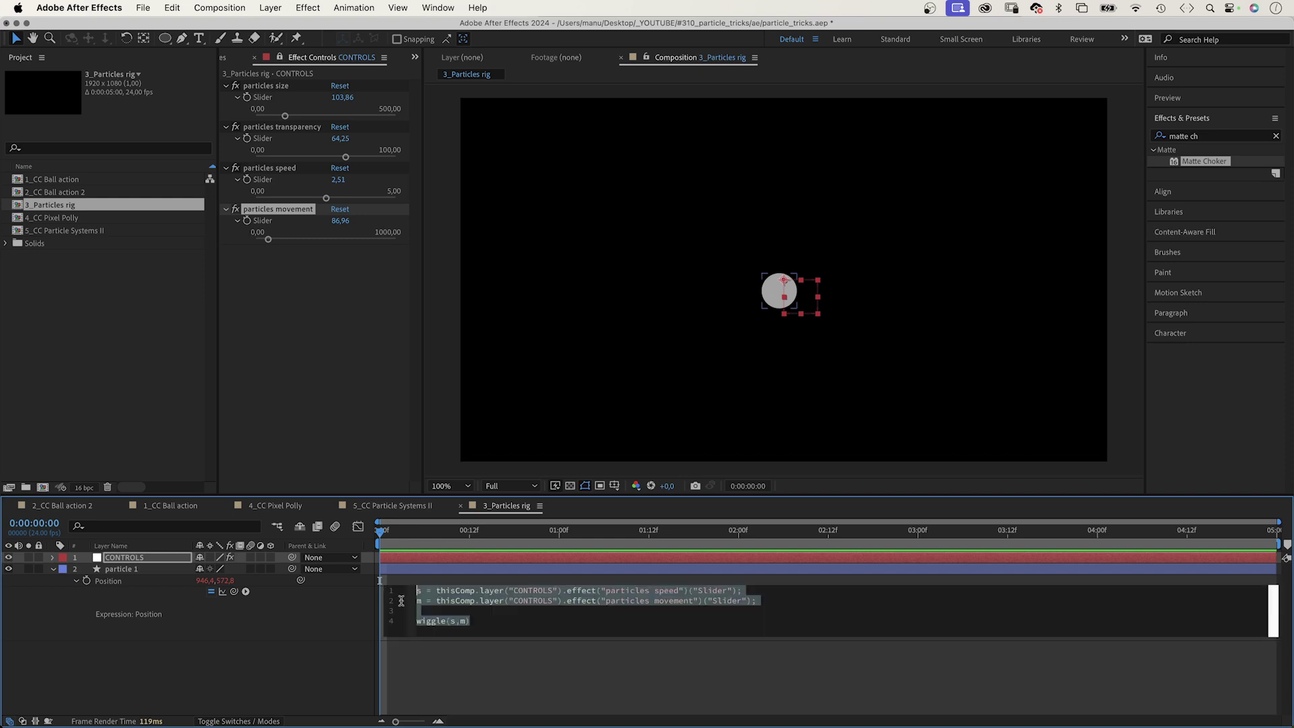
pyautogui.click(417, 596)
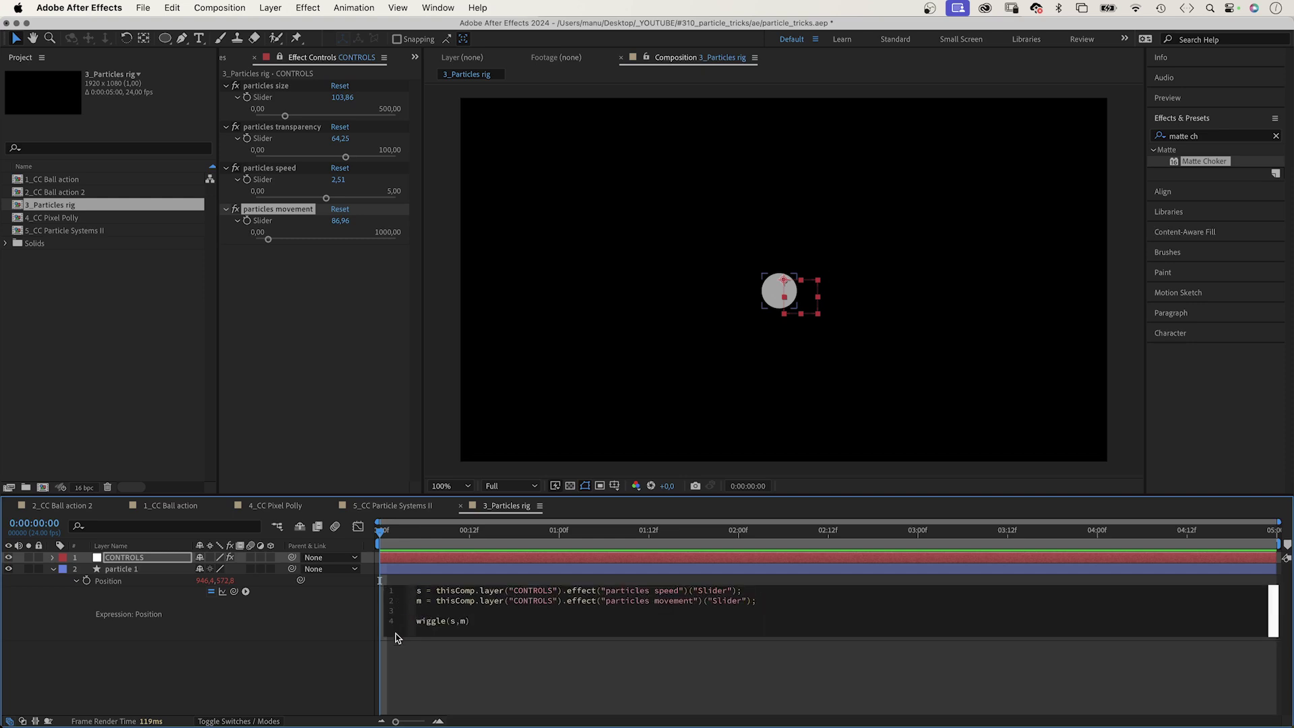
pyautogui.press('Return')
pyautogui.press('Up')
pyautogui.write('seed')
pyautogui.press('Return')
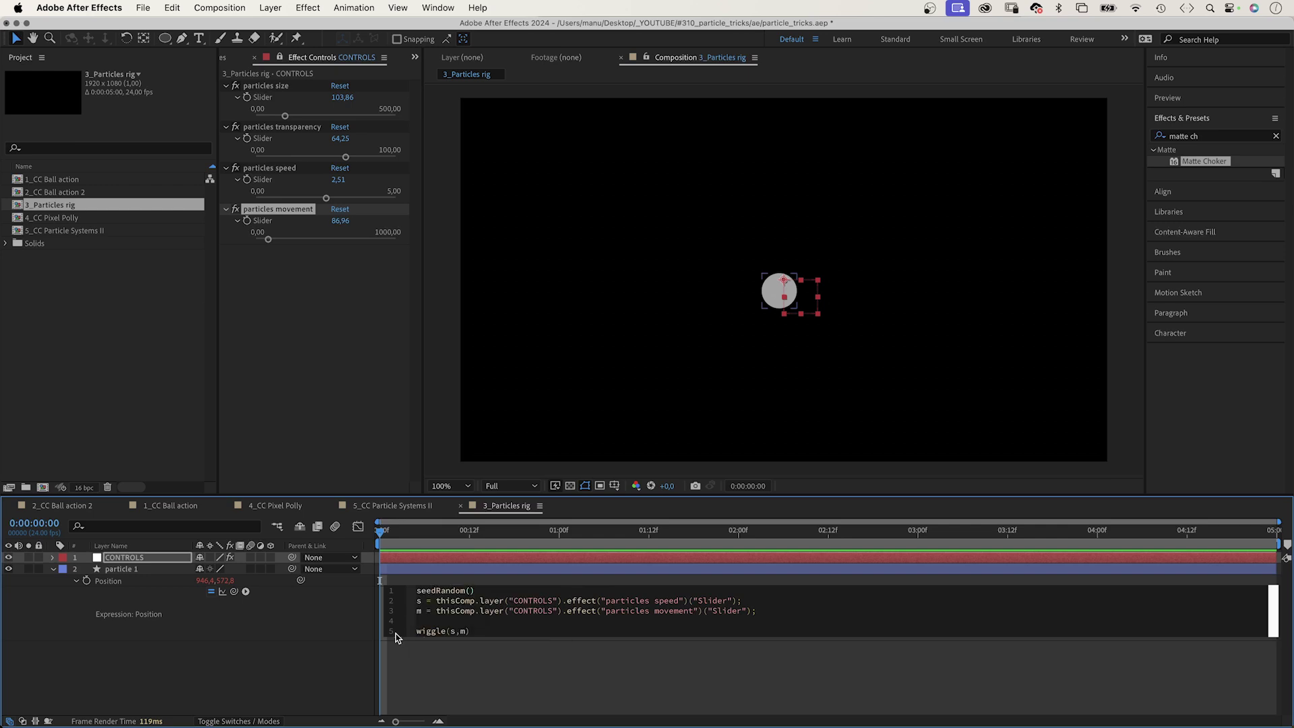
pyautogui.write('index')
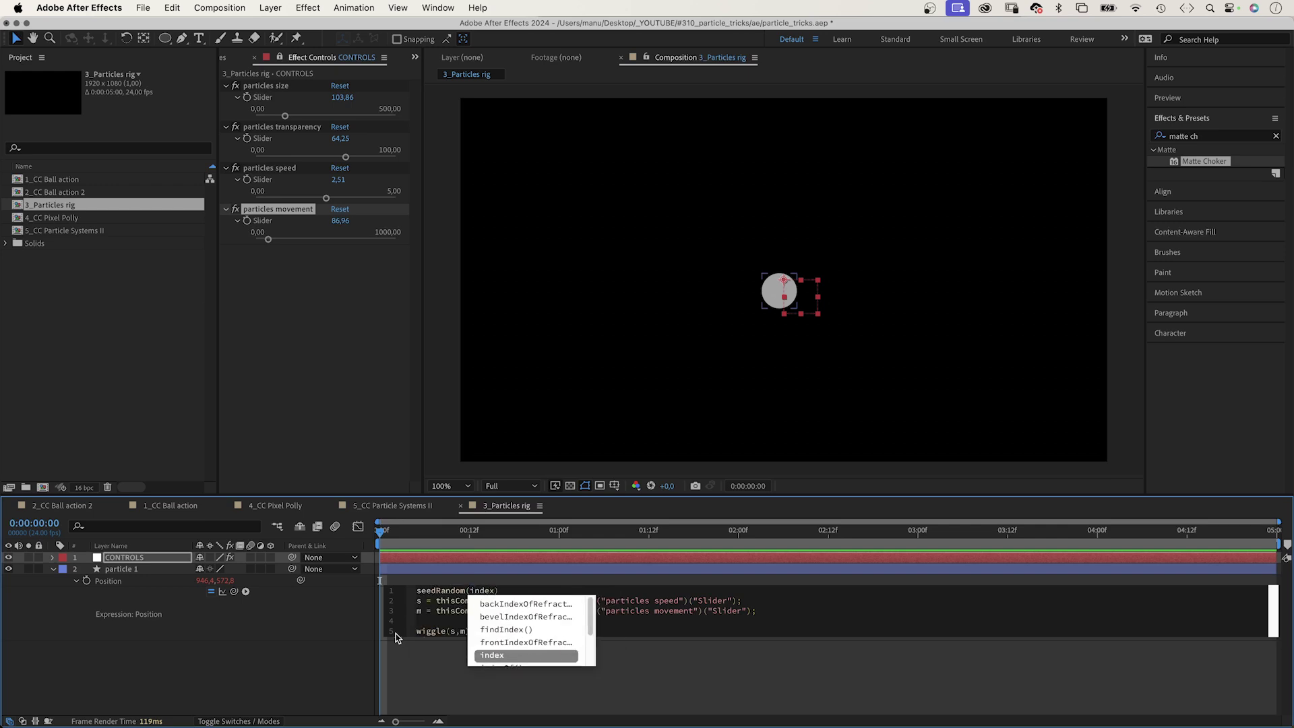
pyautogui.press('Right')
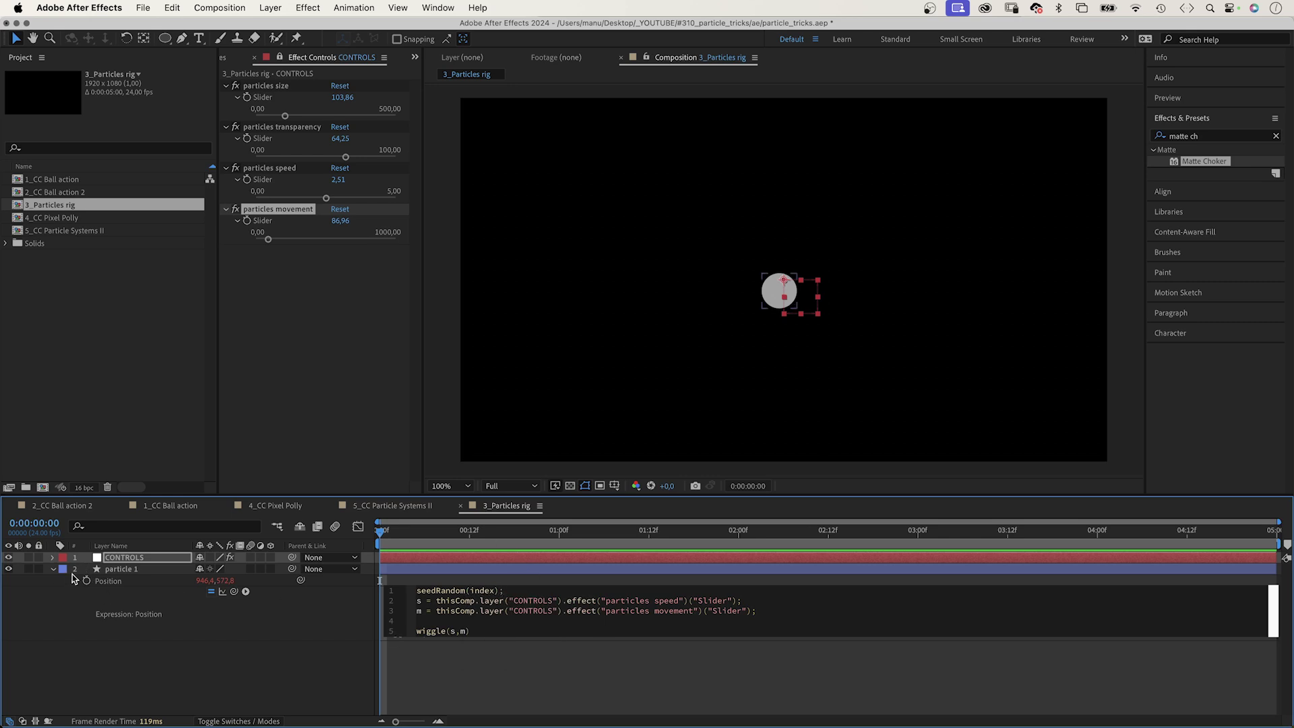
pyautogui.click(131, 661)
# Duplicate the particle 1 layer repeatedly until the stack reaches particle 24
pyautogui.click(116, 571)
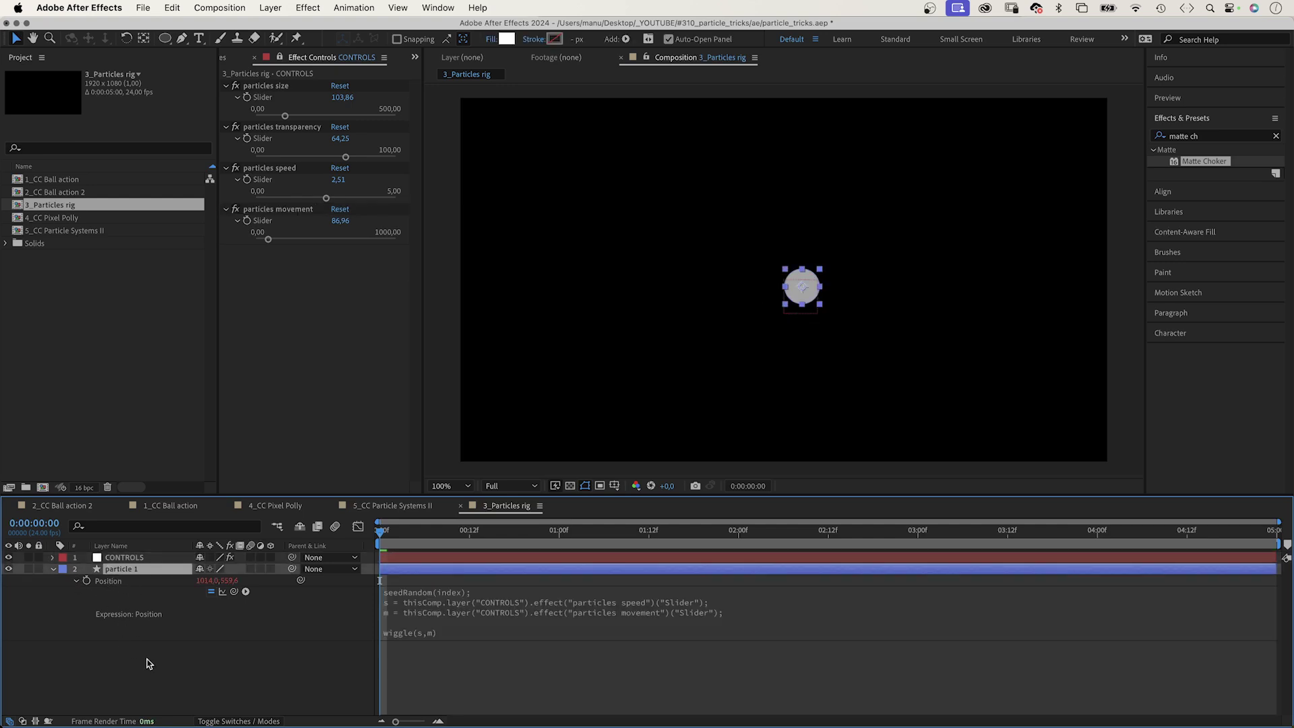
pyautogui.press('super+d')
pyautogui.press('super+d')
pyautogui.press('super+d')
pyautogui.press('super+d')
pyautogui.press('super+d')
pyautogui.press('super+d')
pyautogui.press('super+d')
pyautogui.press('super+d')
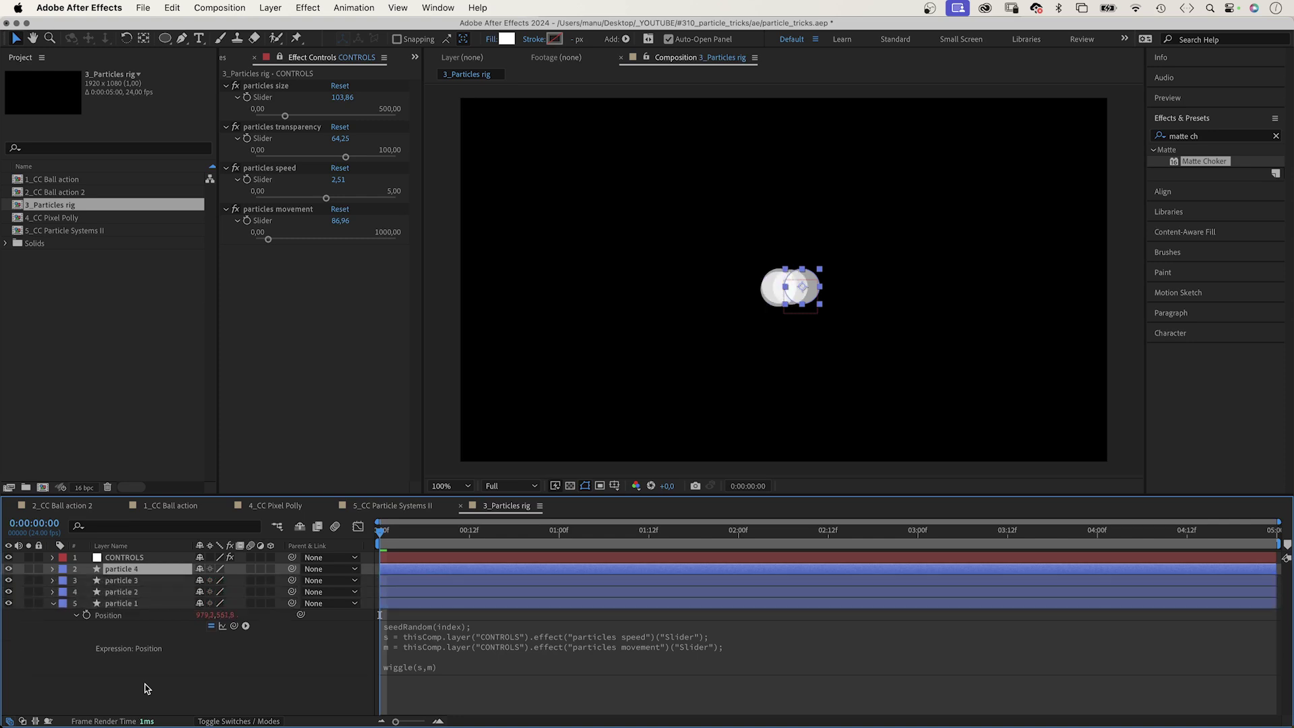
pyautogui.press('super+d')
pyautogui.press('super+d')
pyautogui.press('super+d')
pyautogui.press('super+d')
pyautogui.press('super+d')
pyautogui.press('super+d')
pyautogui.press('super+d')
pyautogui.press('super+d')
pyautogui.press('super+d')
pyautogui.press('super+d')
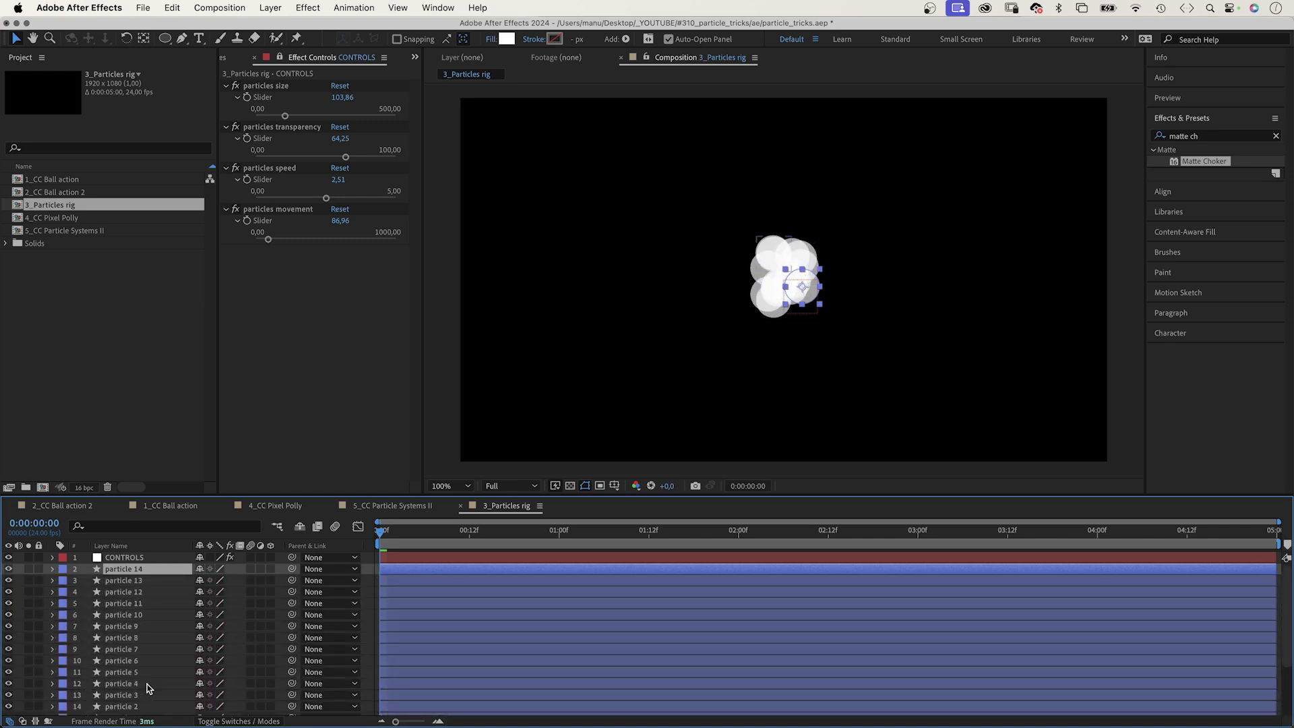
pyautogui.press('super+d')
pyautogui.press('super+d')
# Adjust the movement and speed sliders on the CONTROLS null, reduce the particles size, and preview the whole rig
pyautogui.click(151, 556)
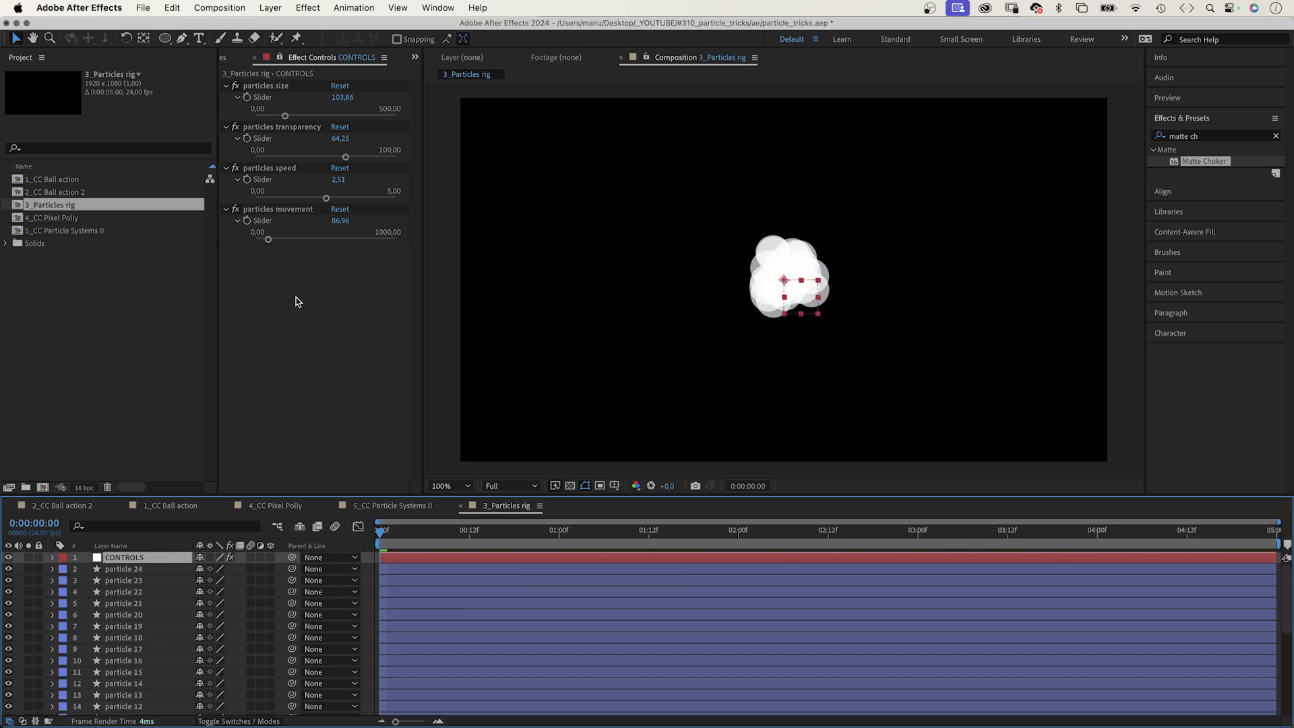
pyautogui.moveTo(269, 240); pyautogui.dragTo(279, 200)
pyautogui.moveTo(285, 115); pyautogui.dragTo(266, 115)
pyautogui.press('space')
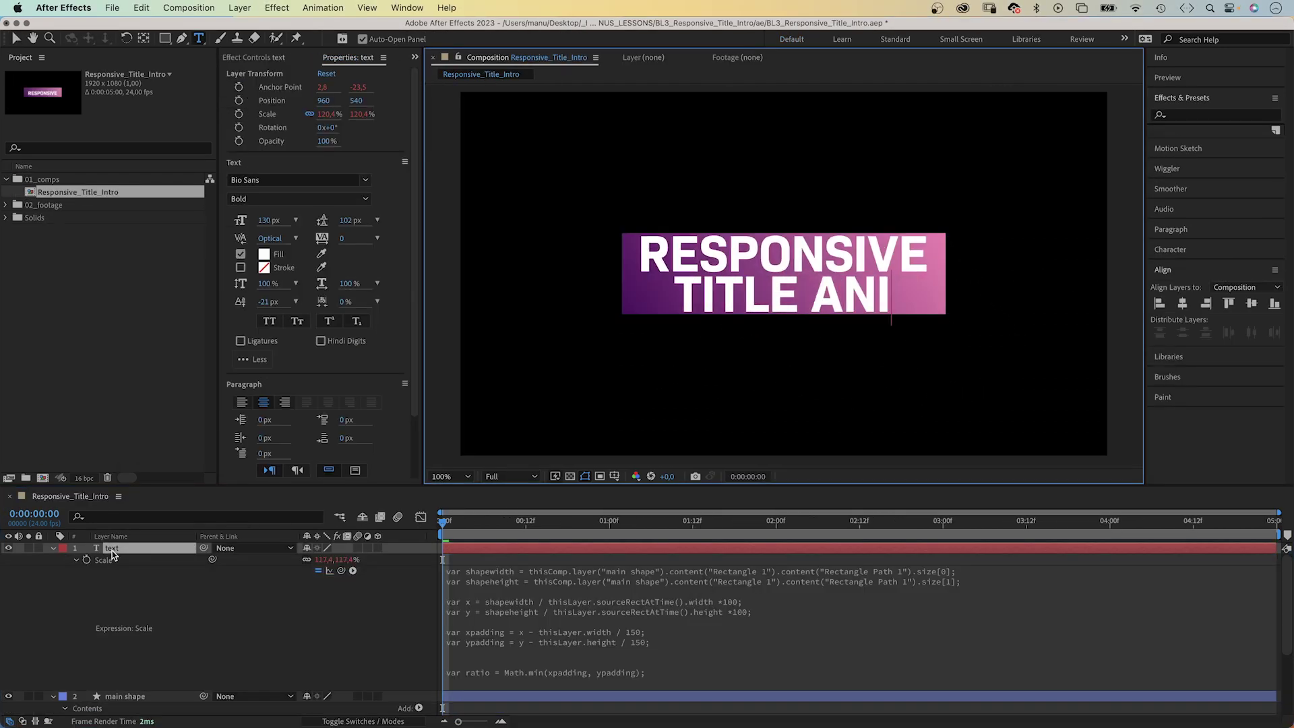
pyautogui.write('MATION')
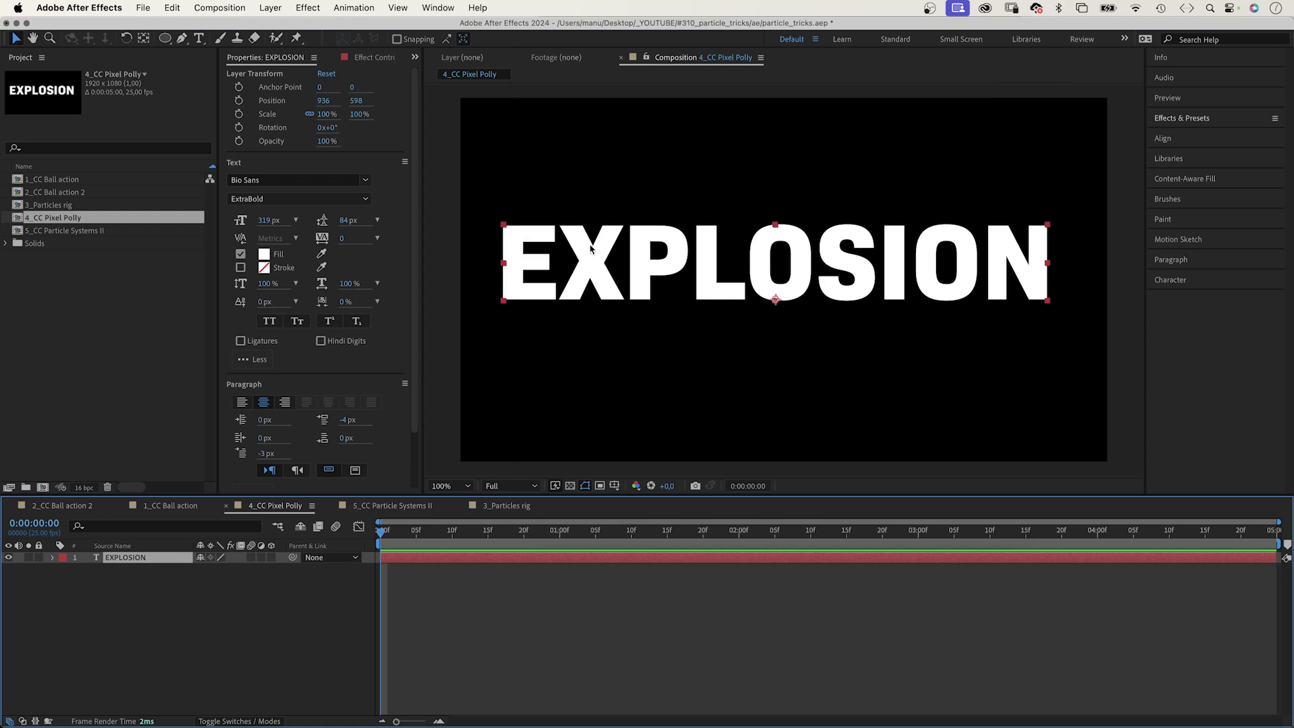
# Apply the CC Pixel Polly effect to the EXPLOSION text layer and set its Gravity to 0
pyautogui.click(1218, 118)
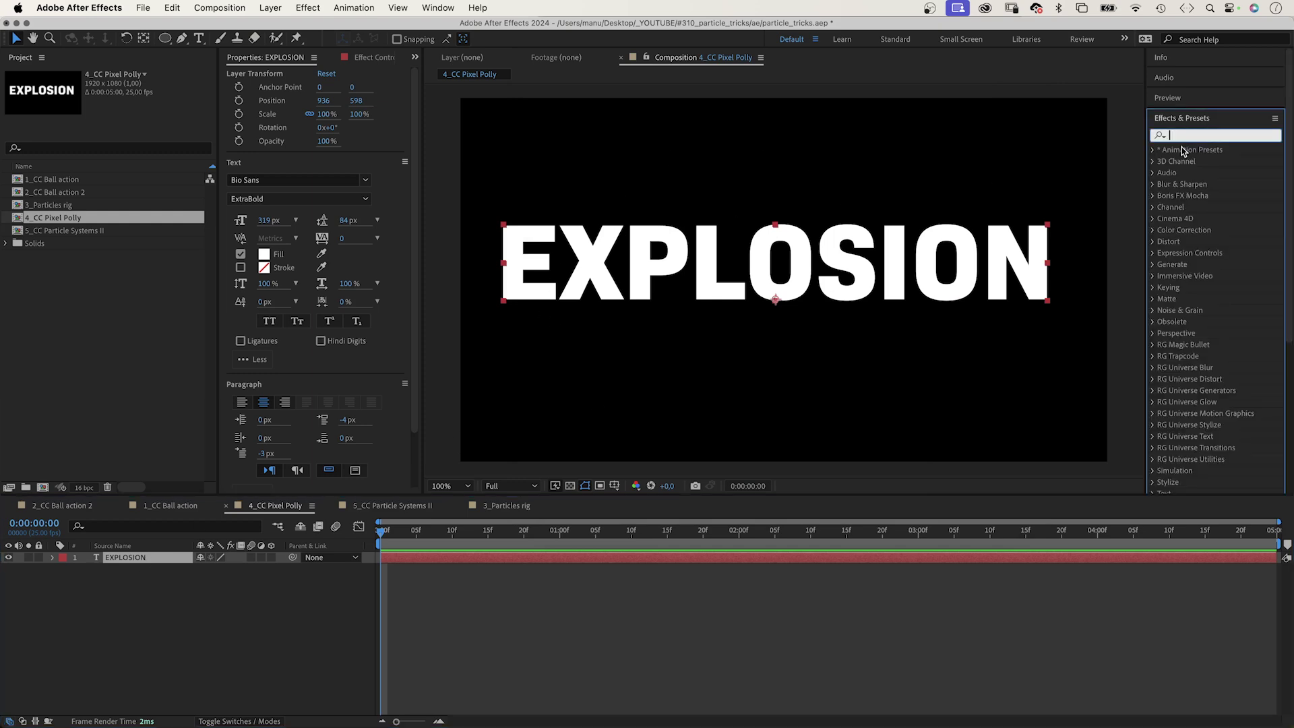
pyautogui.write('cc pixel')
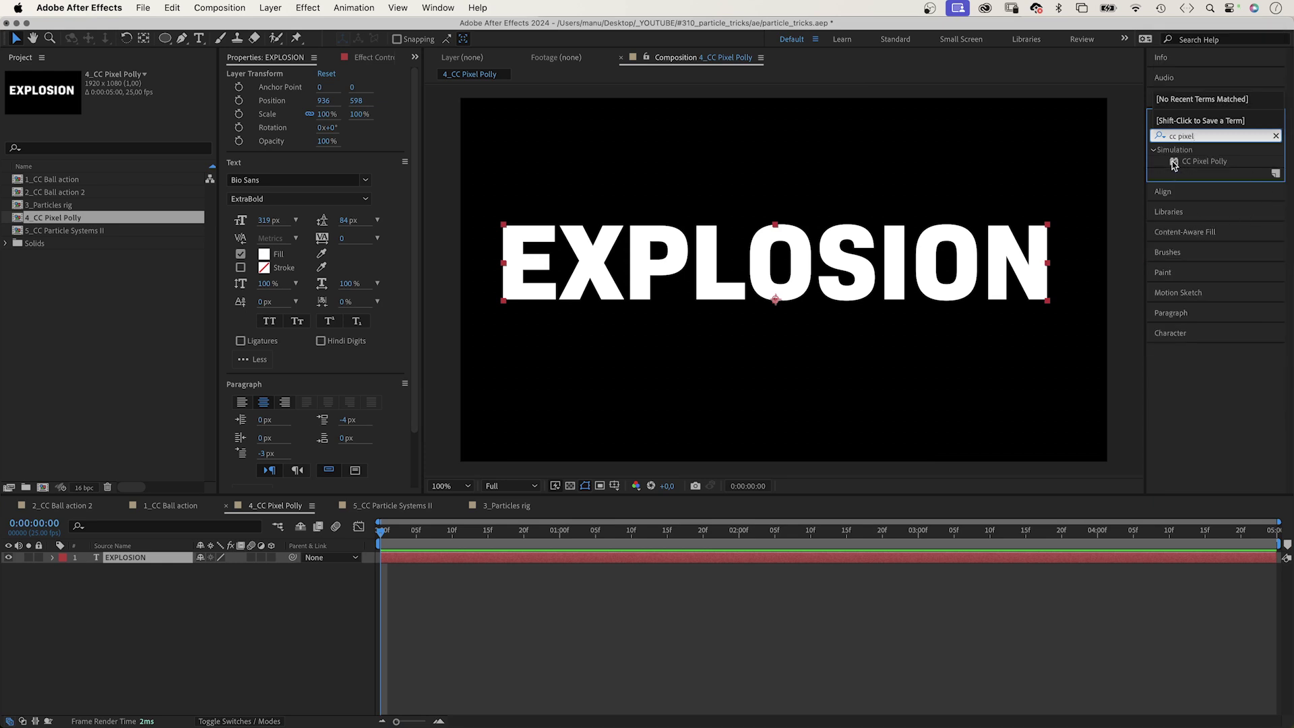
pyautogui.moveTo(1174, 163); pyautogui.dragTo(746, 299)
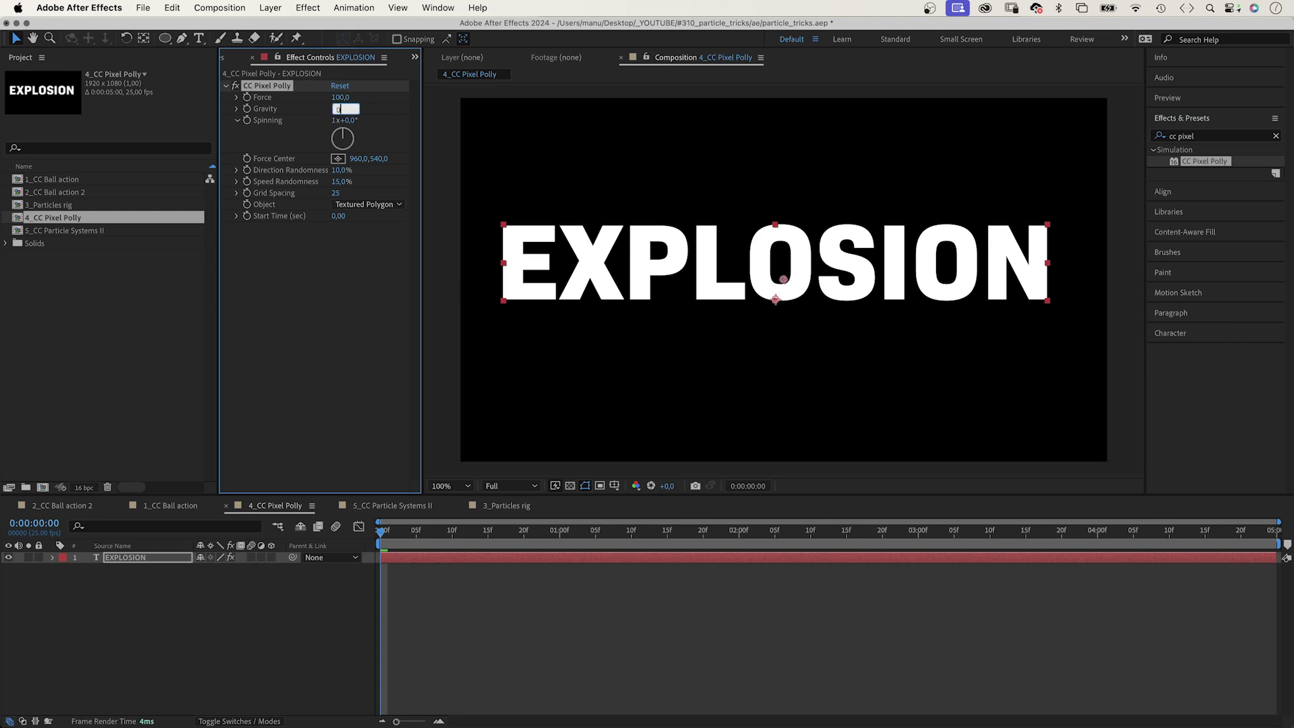
# Place Pixel Polly's Force Center at the outer edge of the letter N, and set Direction Randomness to 90% and Speed Randomness to 98%
pyautogui.click(338, 160)
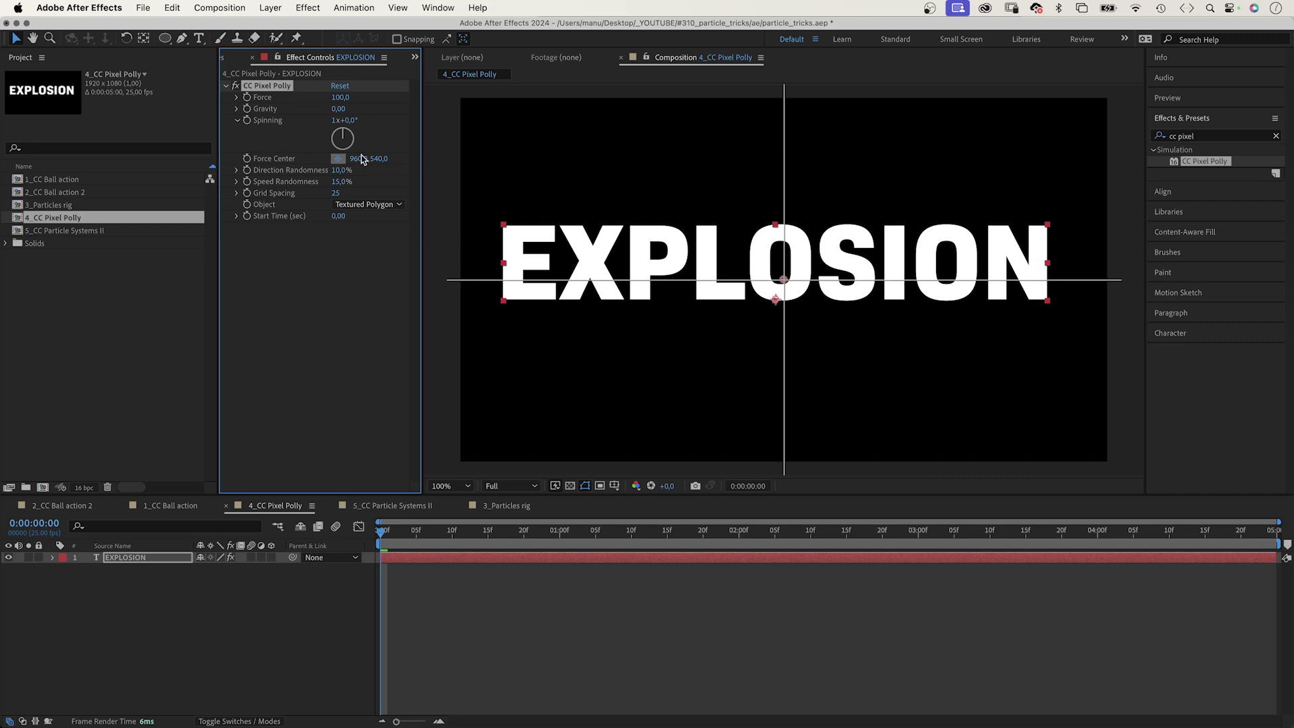
pyautogui.click(1047, 262)
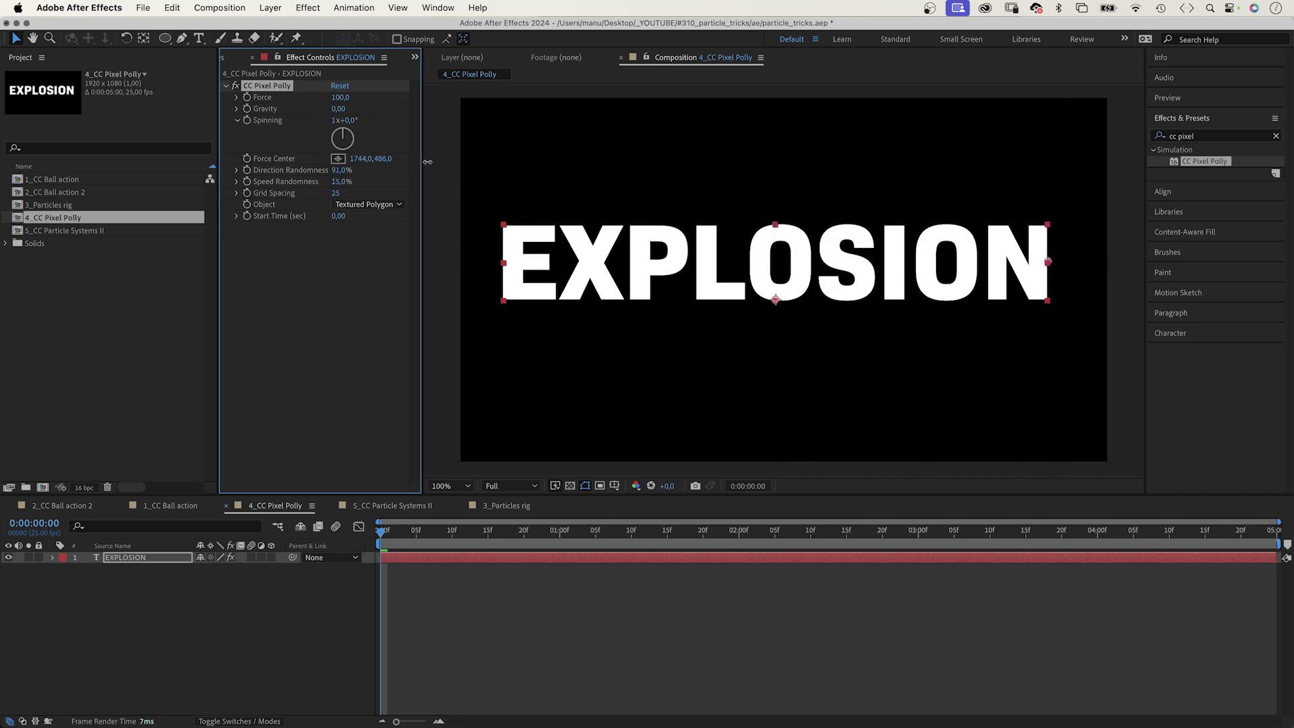
pyautogui.moveTo(343, 181); pyautogui.dragTo(413, 180)
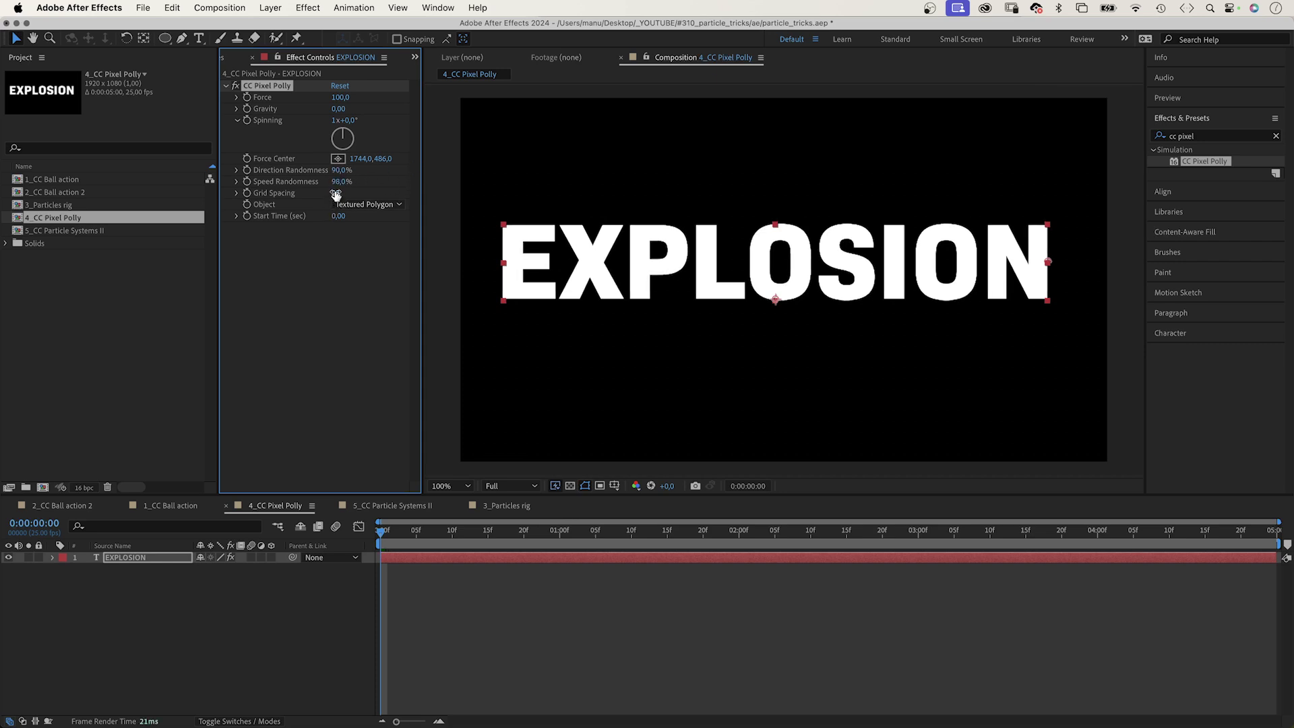
# Set Pixel Polly's Grid Spacing to 5 and Object to Polygon, and check the explosion from the first frame
pyautogui.press('Return')
pyautogui.click(368, 205)
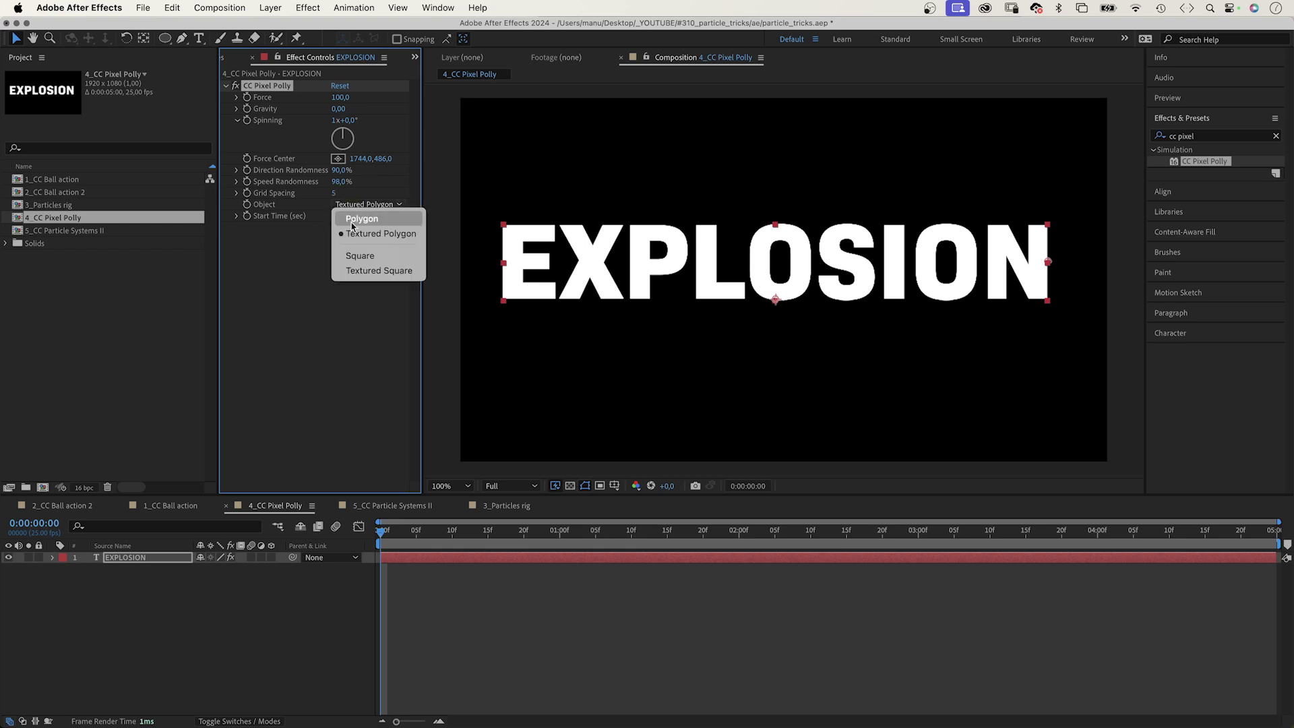
pyautogui.click(368, 217)
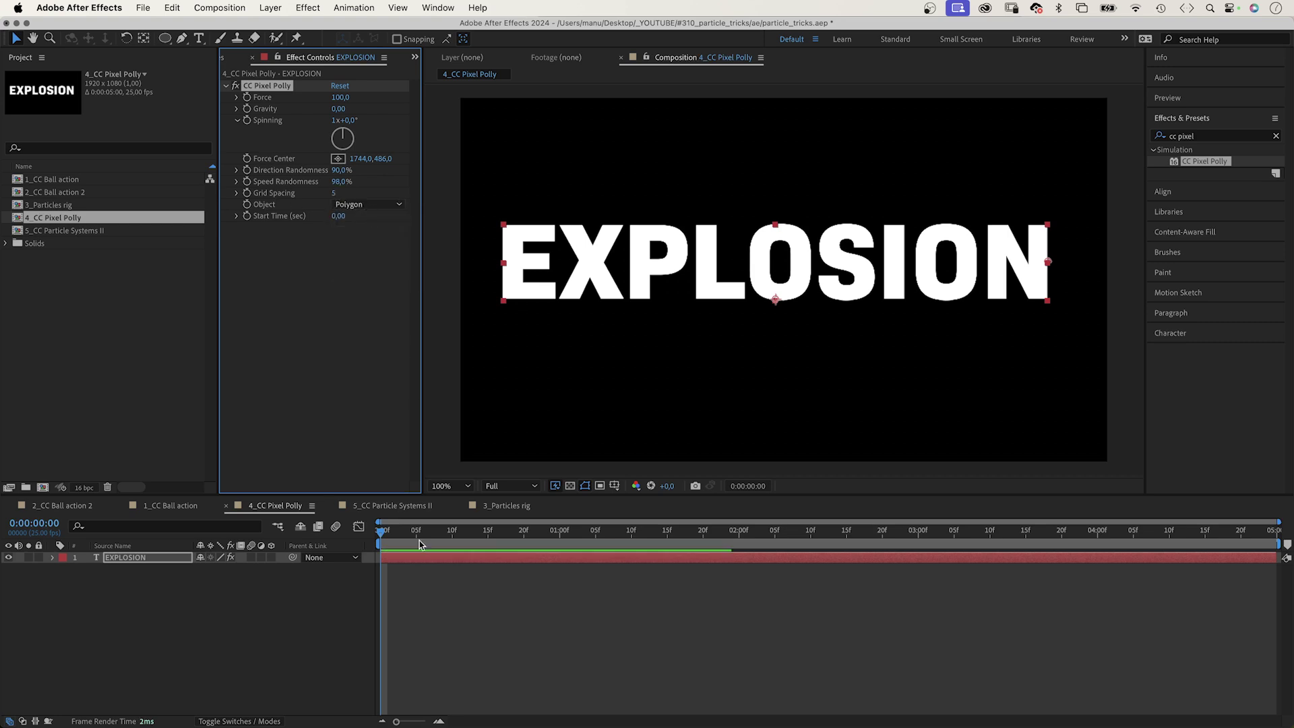
pyautogui.moveTo(386, 537)
pyautogui.mouseDown()
pyautogui.moveTo(470, 538)
pyautogui.moveTo(382, 544)
pyautogui.mouseUp()
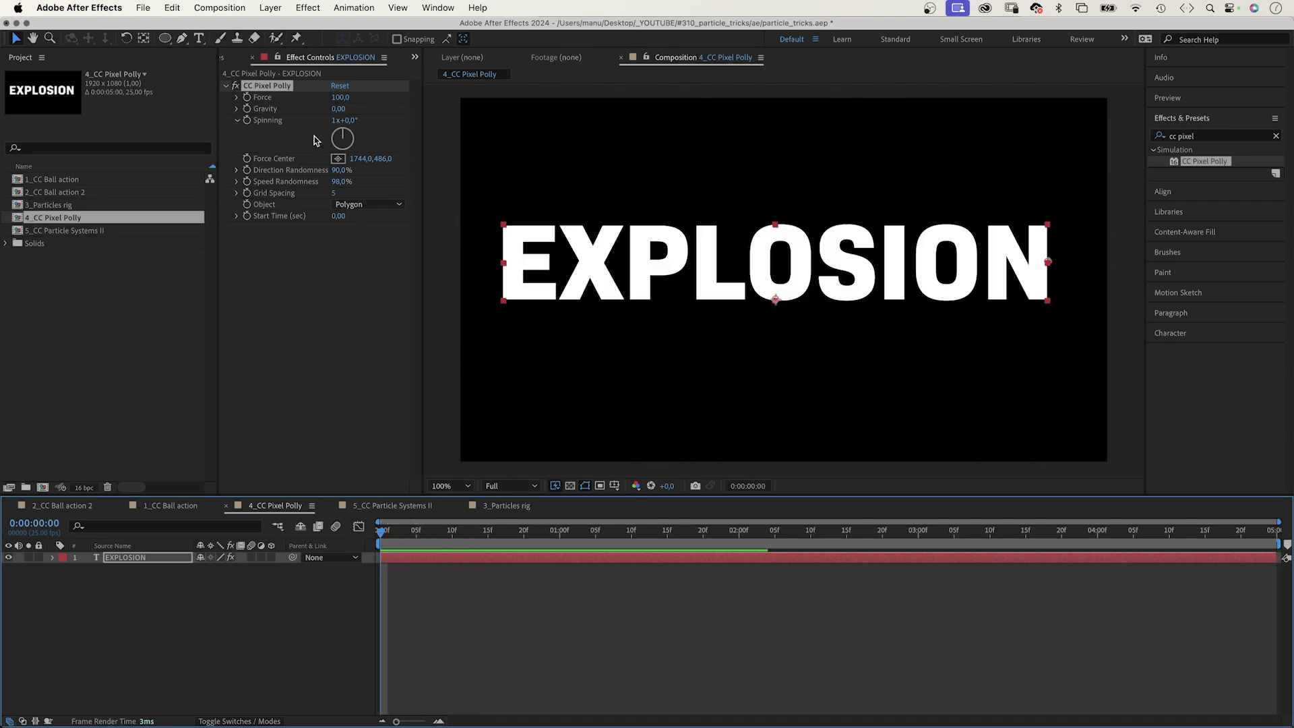
# Set Pixel Polly's Force to 0, keyframe Force and Force Center at the first frame, and reveal the keyframes
pyautogui.click(340, 98)
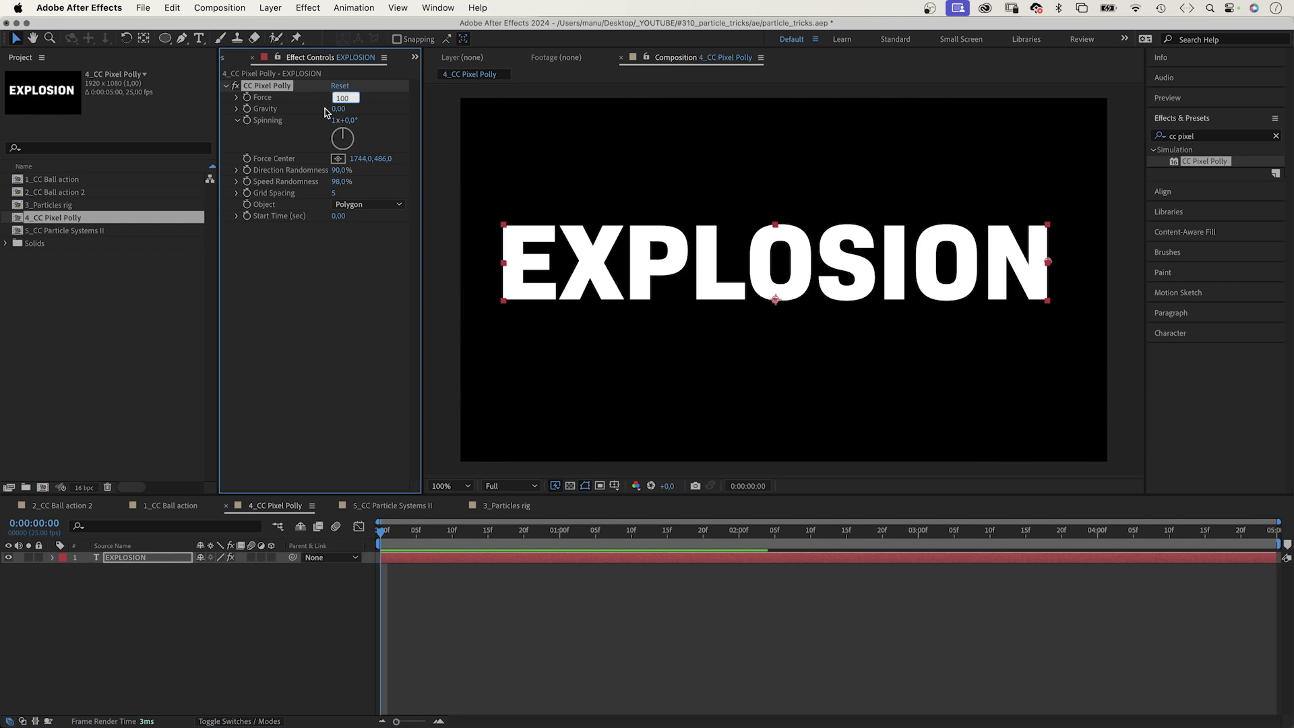
pyautogui.press('Return')
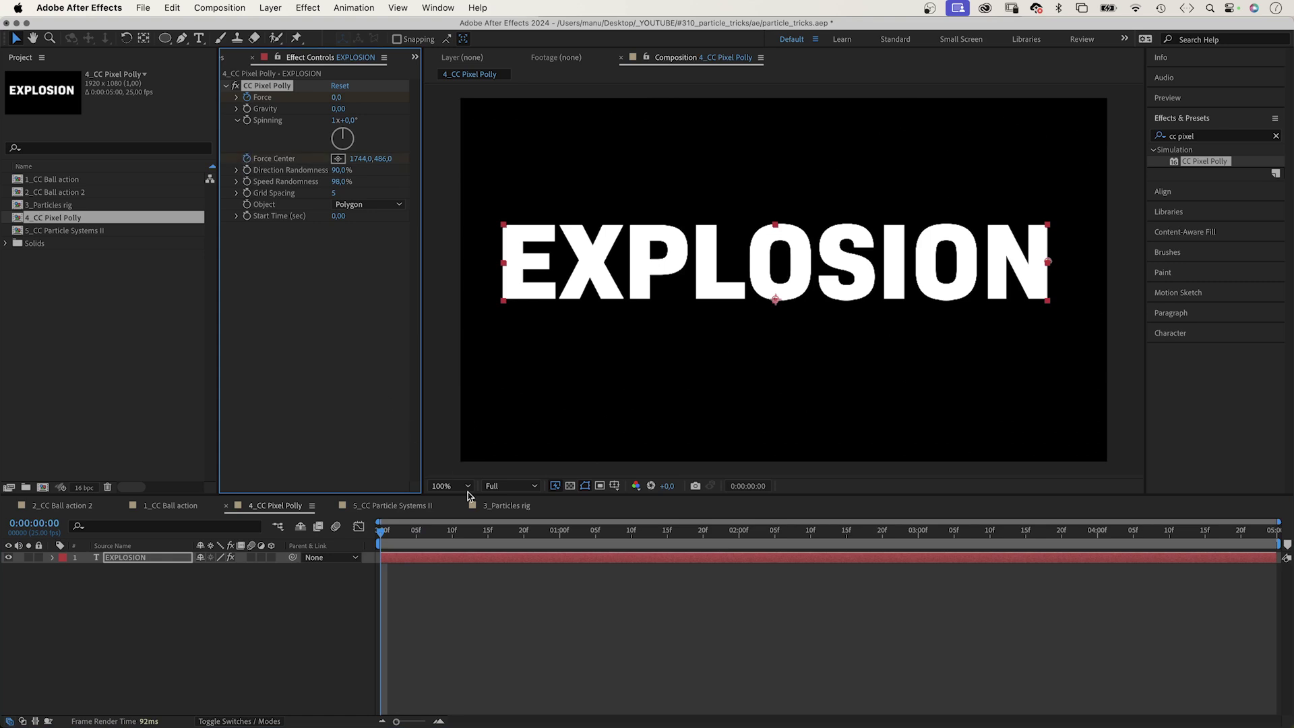
pyautogui.press('u')
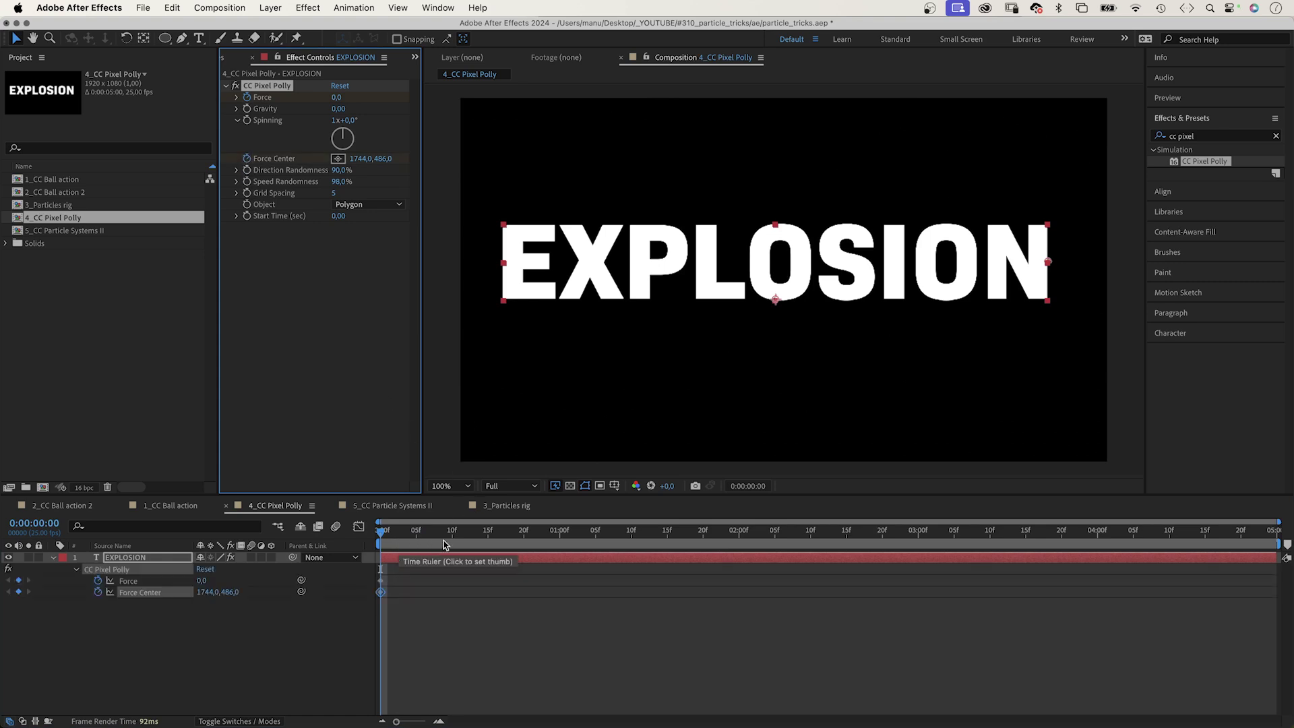
# At 0:00:01:00, set Pixel Polly's Force to 30 and Force Center to 128, 486, and preview the explosion from the first frame
pyautogui.moveTo(395, 540); pyautogui.dragTo(561, 549)
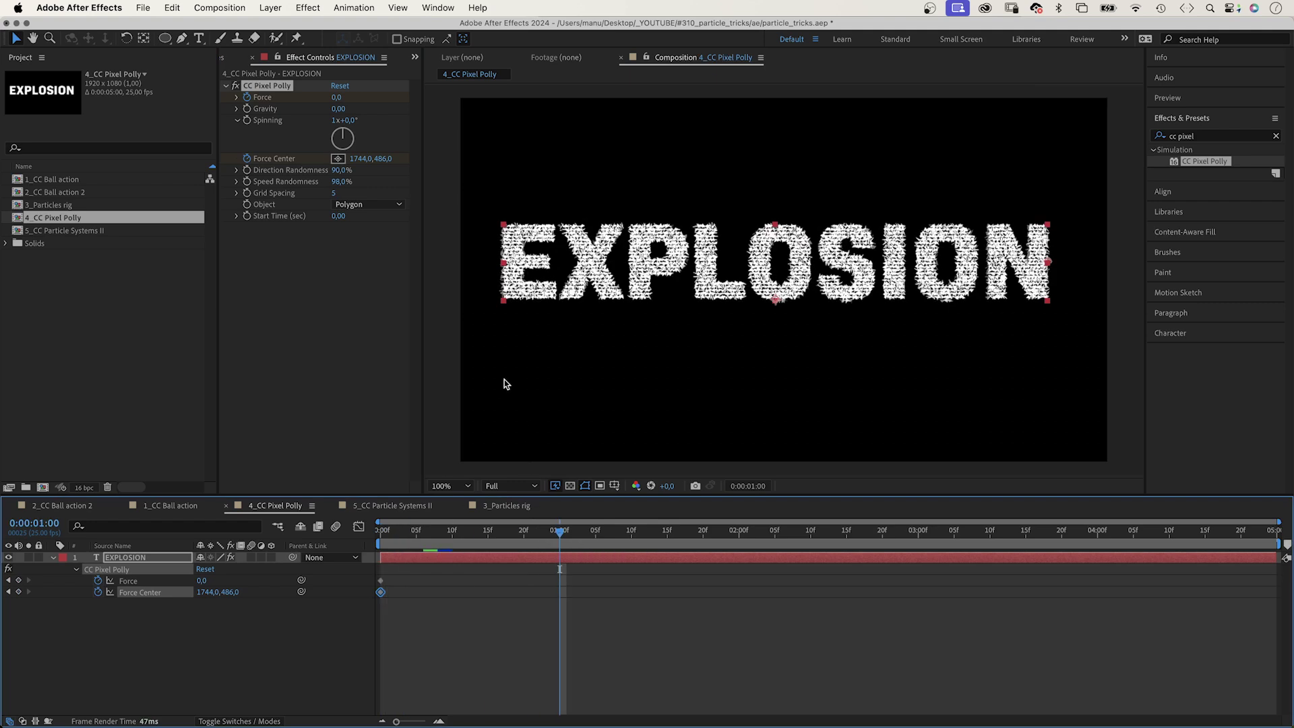
pyautogui.click(336, 99)
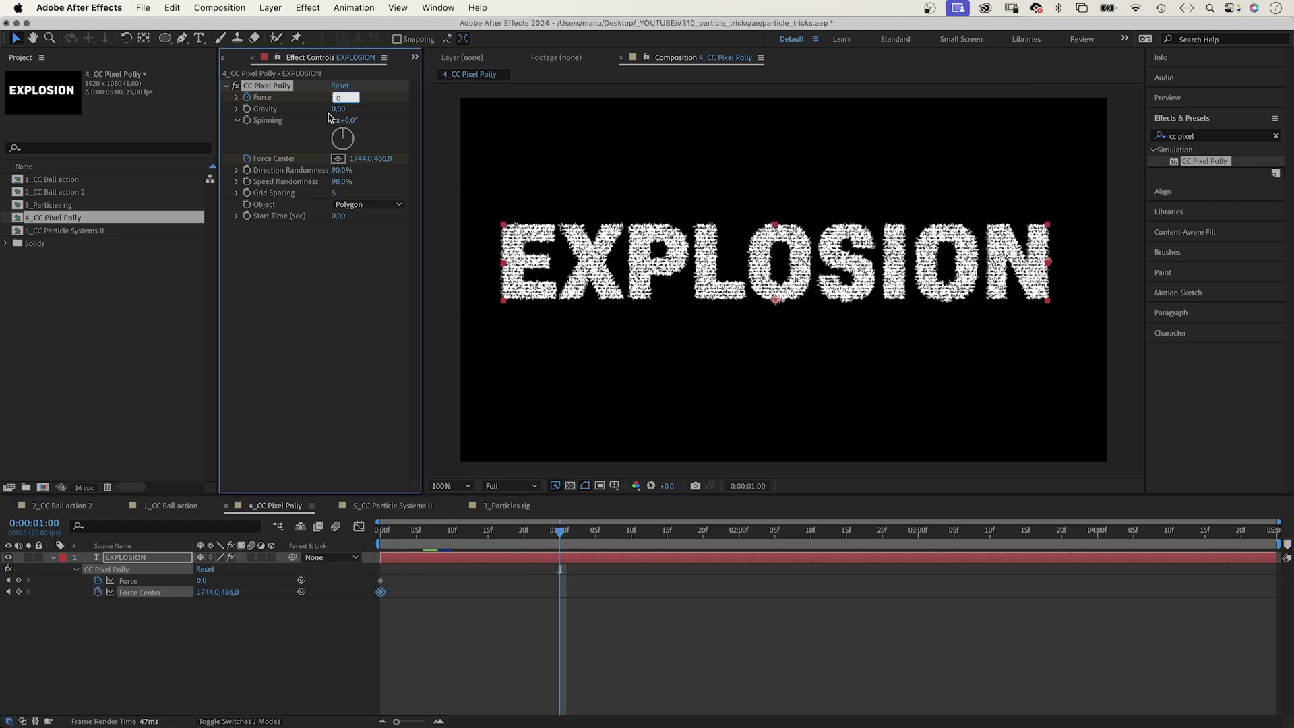
pyautogui.press('Return')
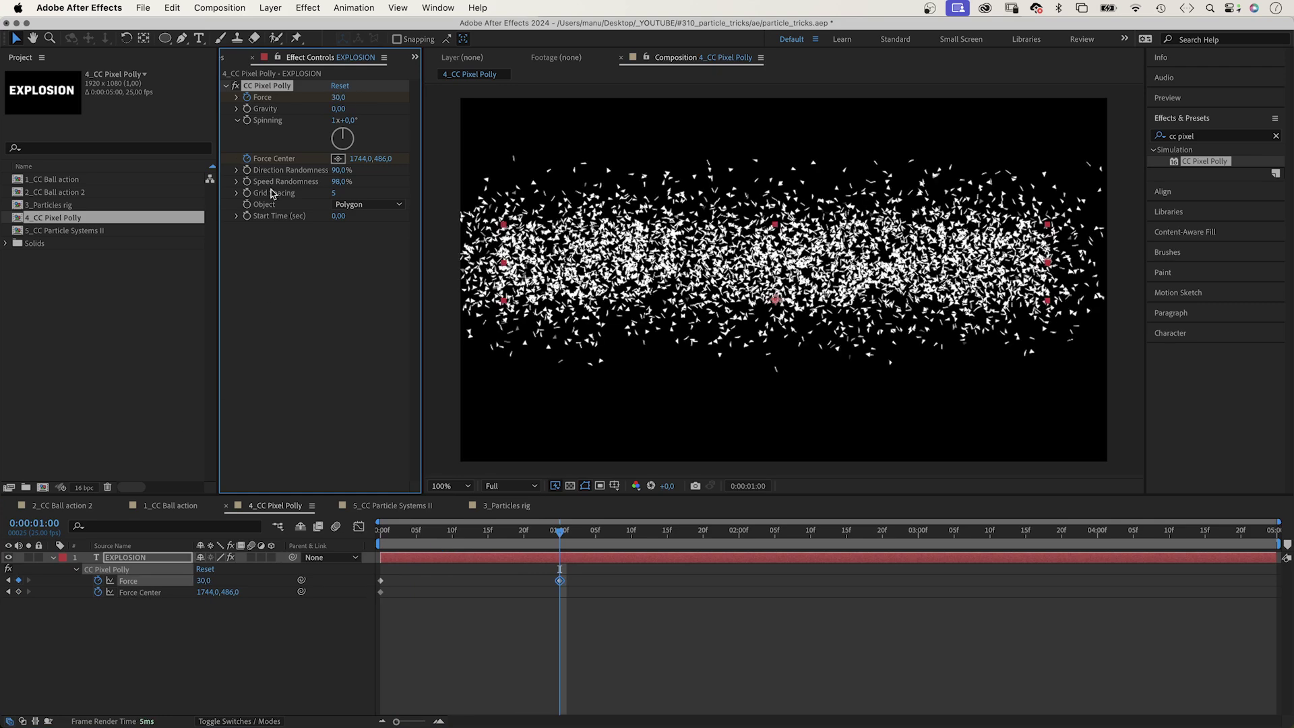
pyautogui.moveTo(357, 159); pyautogui.dragTo(248, 159)
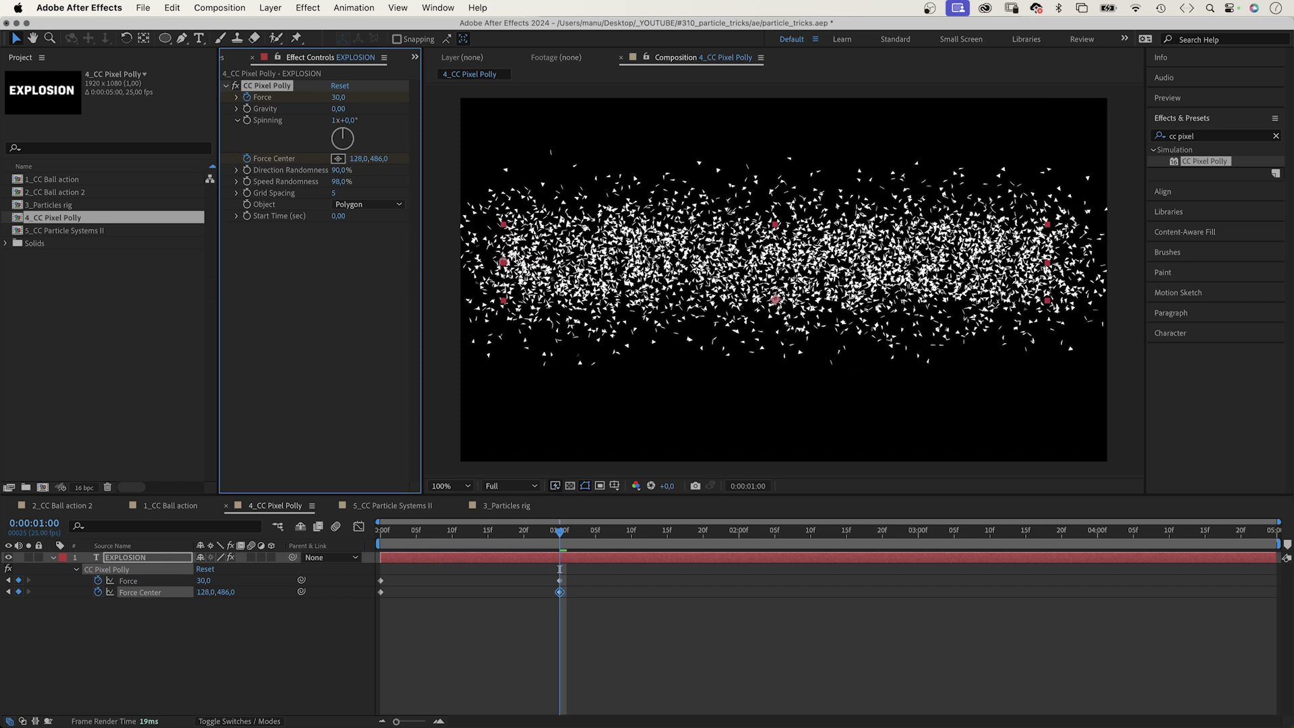
pyautogui.moveTo(545, 536); pyautogui.dragTo(380, 533)
pyautogui.press('space')
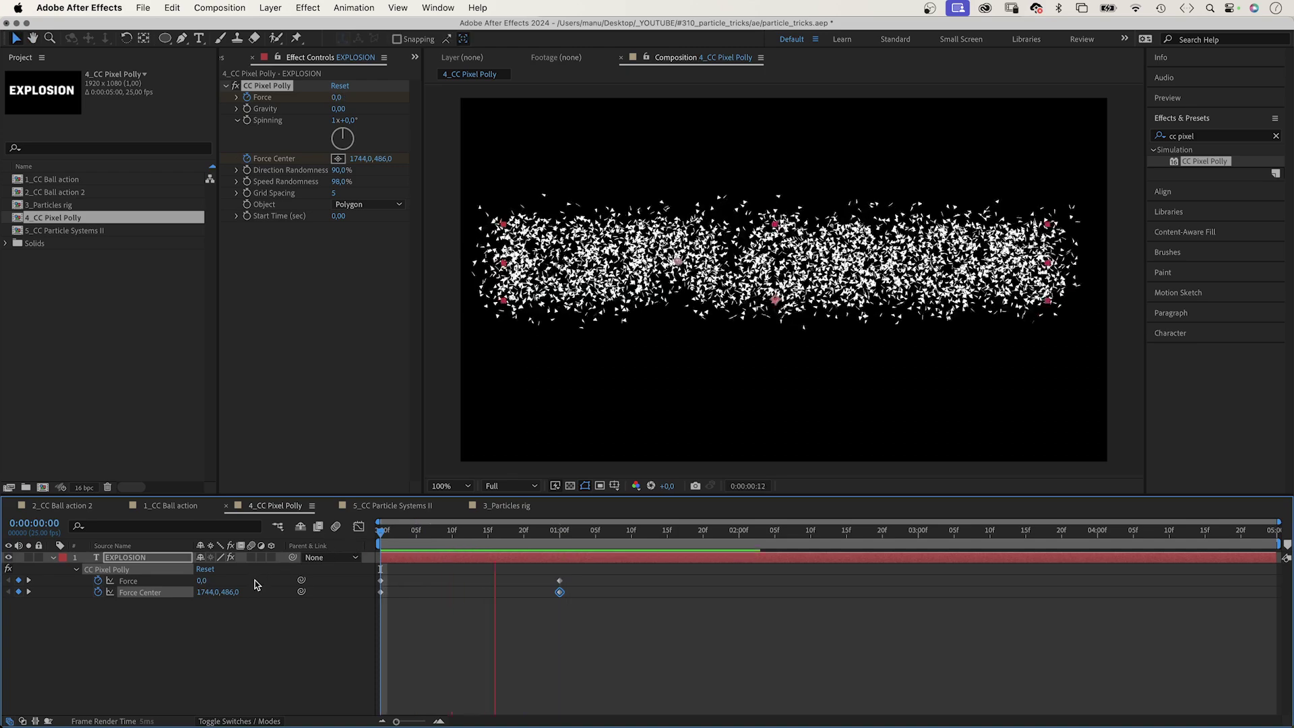
pyautogui.press('space')
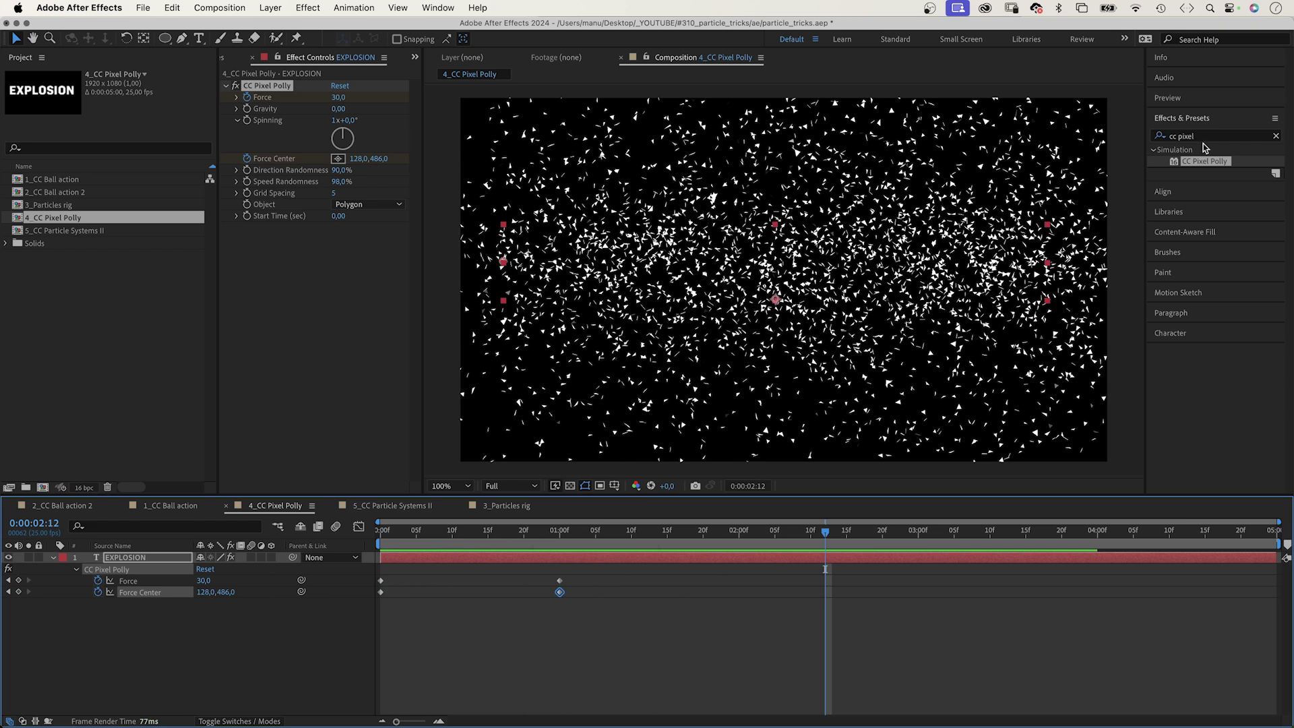
# Find the Roughen Edges effect and apply it to the EXPLOSION text layer
pyautogui.click(1181, 137)
pyautogui.press('BackSpace')
pyautogui.press('BackSpace')
pyautogui.press('BackSpace')
pyautogui.press('BackSpace')
pyautogui.press('BackSpace')
pyautogui.press('BackSpace')
pyautogui.press('BackSpace')
pyautogui.press('BackSpace')
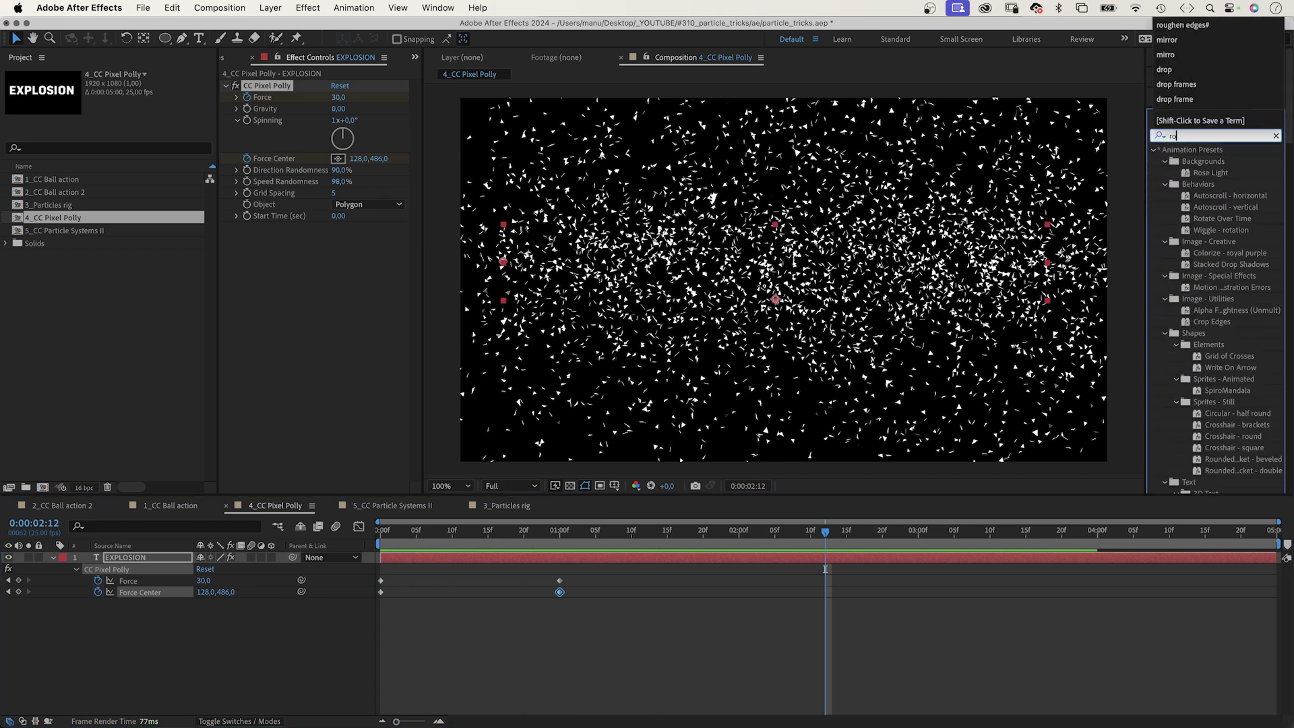
pyautogui.write('rough')
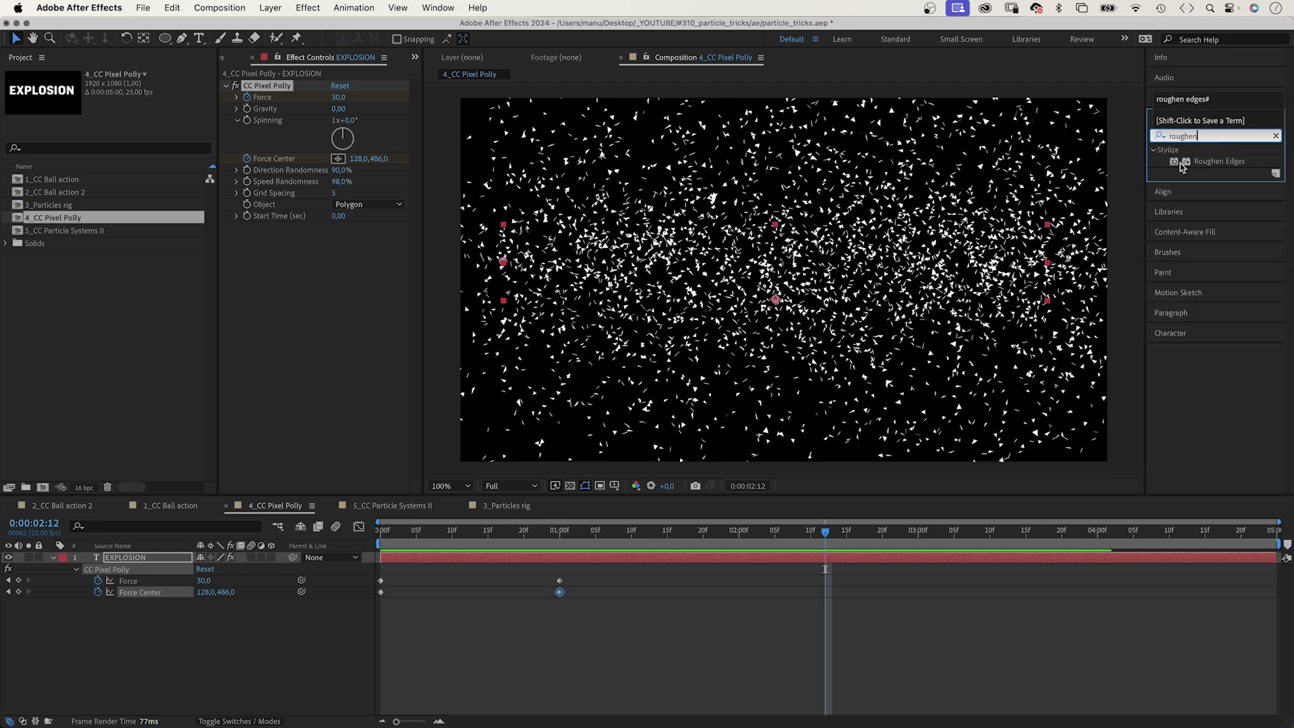
pyautogui.write('en')
pyautogui.moveTo(1181, 165); pyautogui.dragTo(1021, 213)
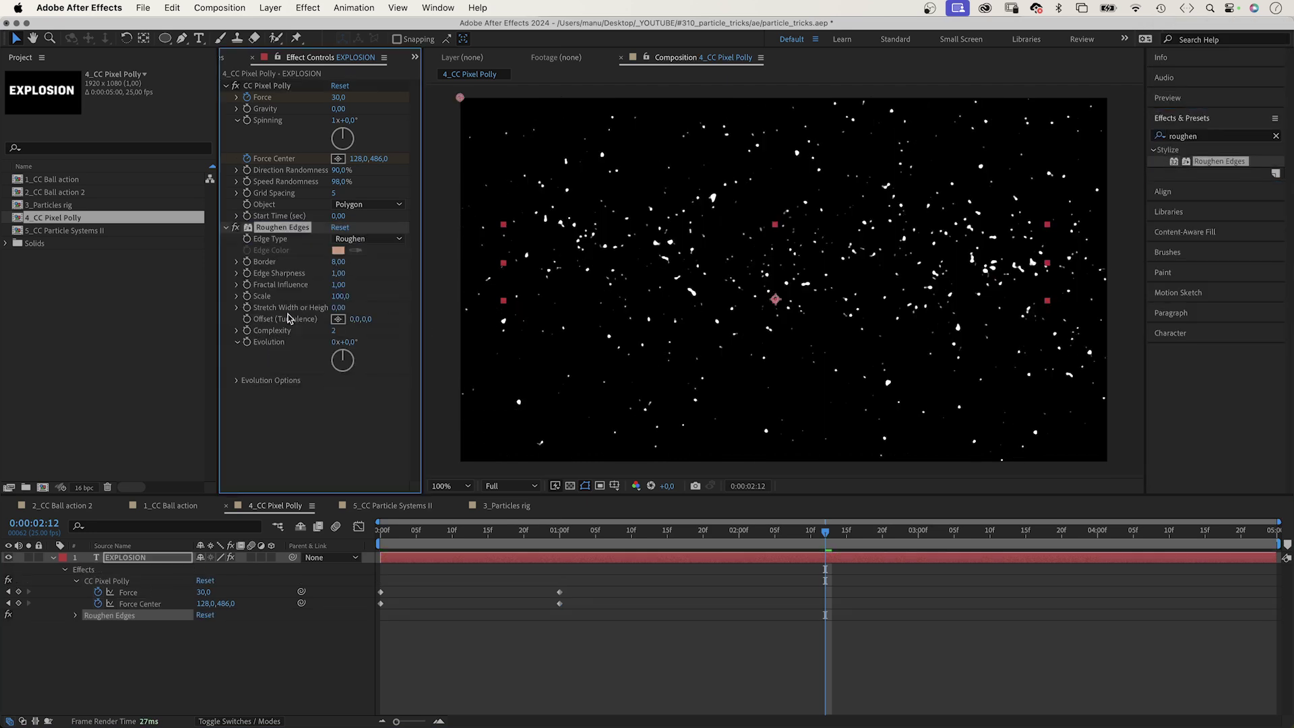
# Set the Roughen Edges Border to 2 and Complexity to 10
pyautogui.click(339, 262)
pyautogui.write('2')
pyautogui.press('Return')
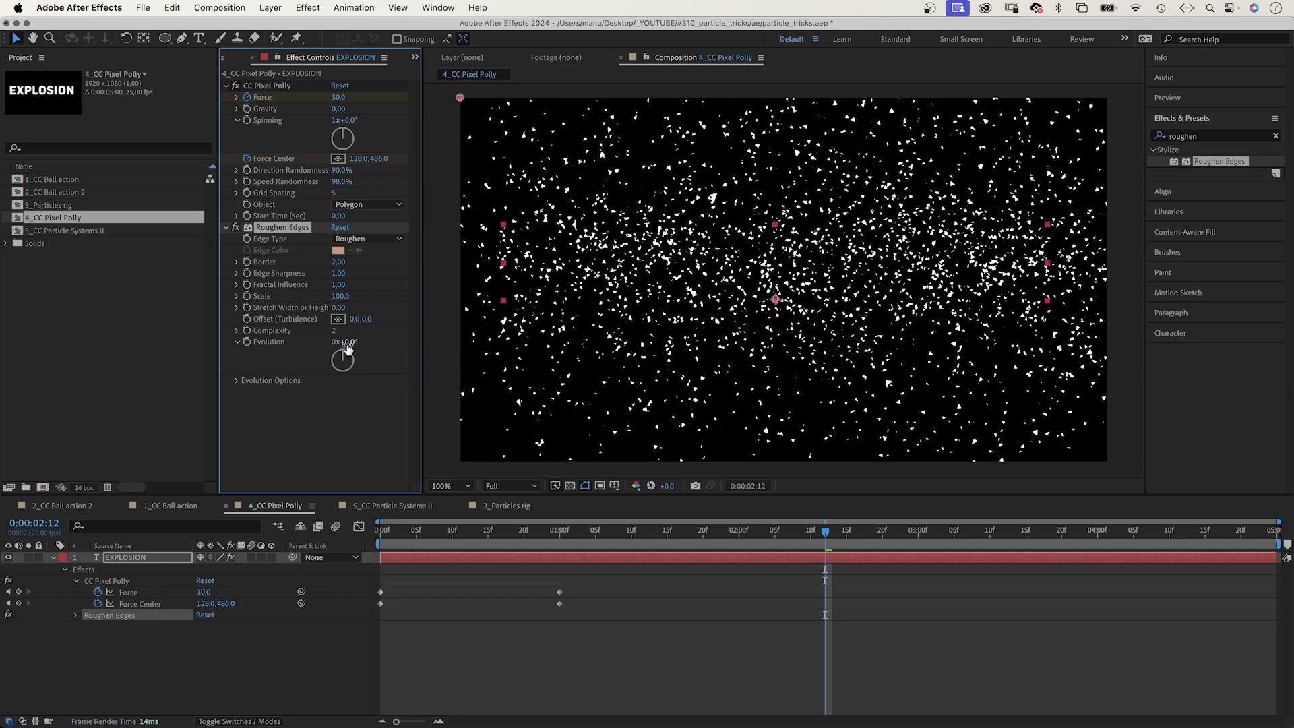
pyautogui.click(332, 331)
pyautogui.write('10')
pyautogui.press('Return')
# At the first frame, add an Opacity text animator to the EXPLOSION layer and set its Opacity to 0%
pyautogui.moveTo(649, 536); pyautogui.dragTo(368, 566)
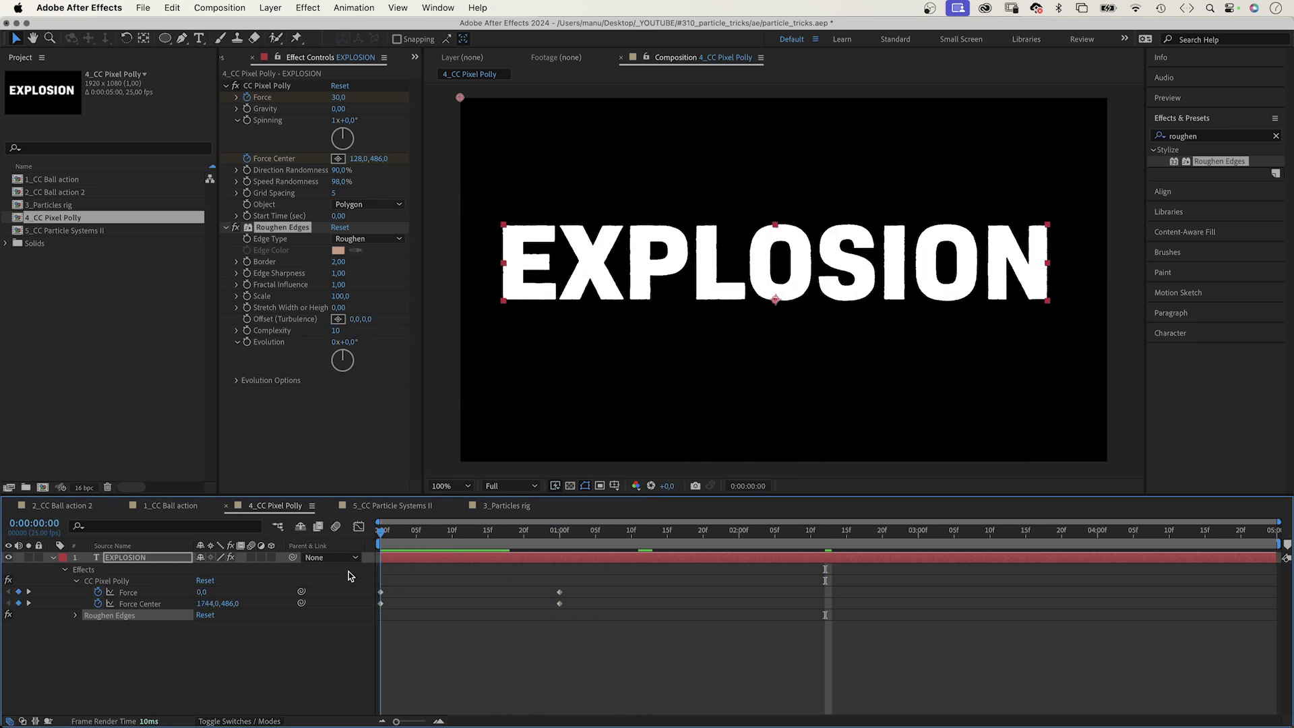
pyautogui.click(126, 563)
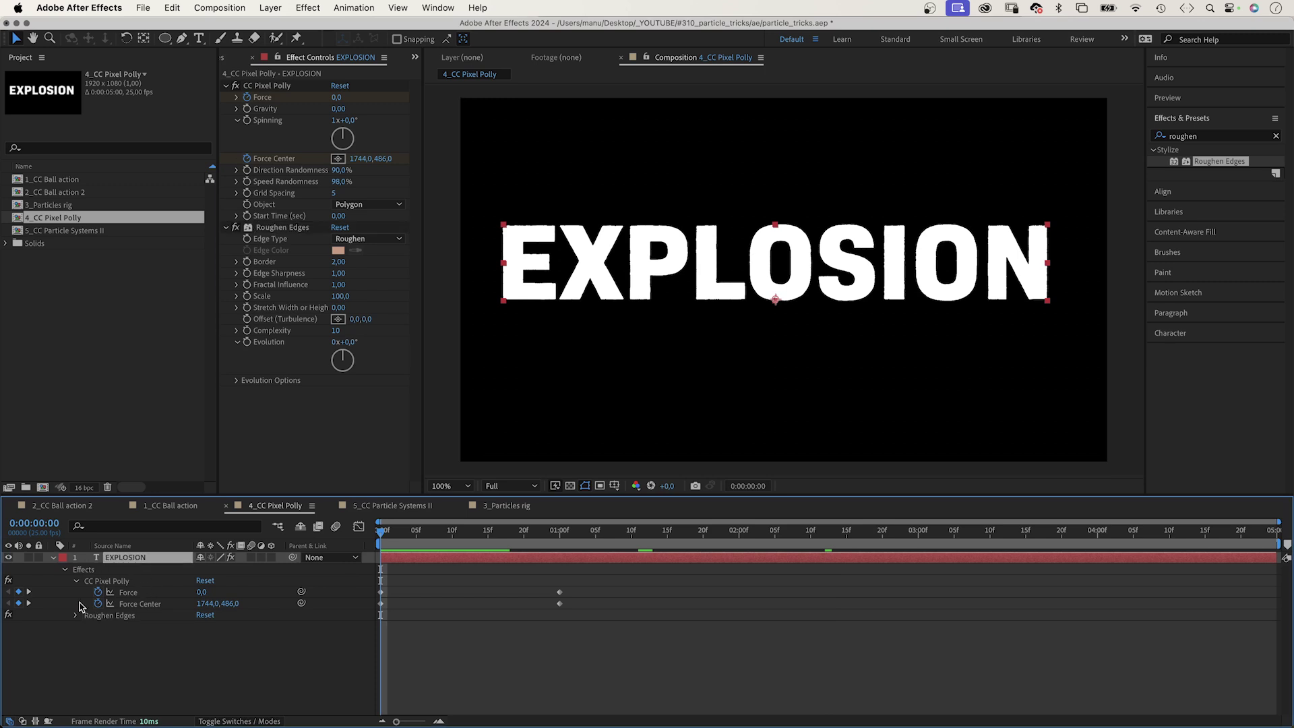
pyautogui.click(53, 559)
pyautogui.click(52, 558)
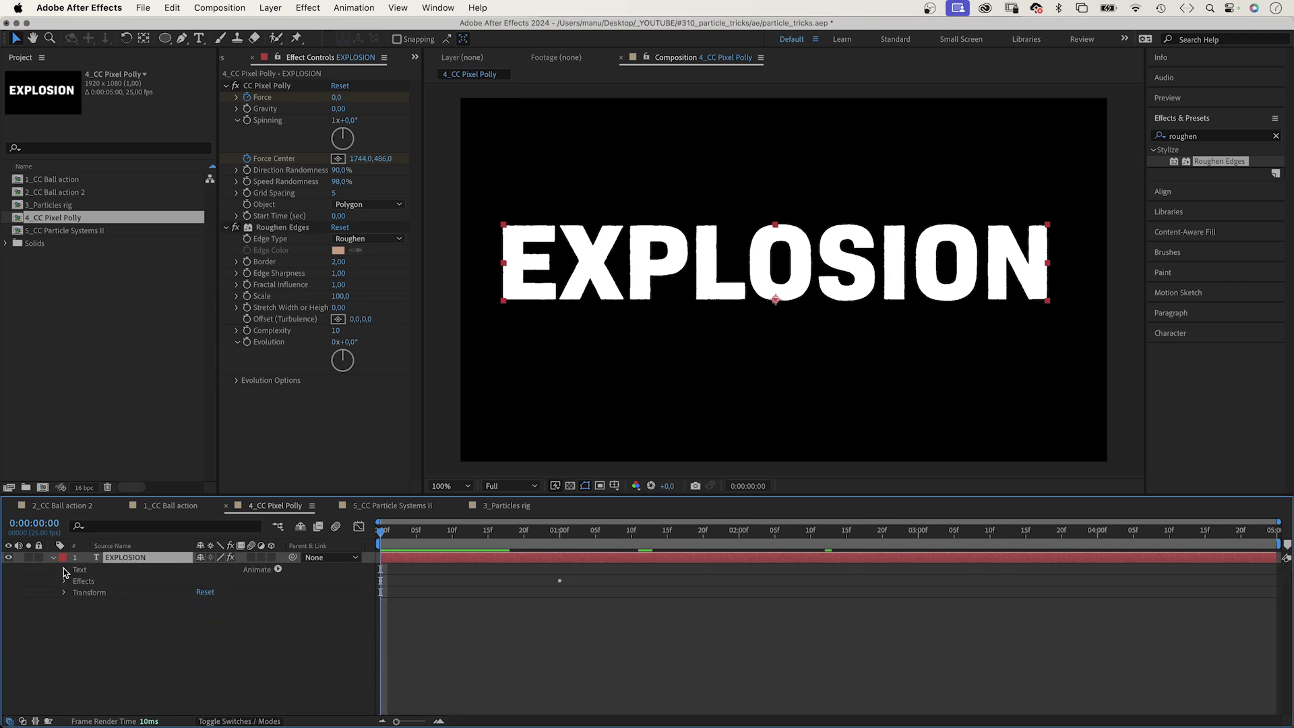
pyautogui.click(64, 570)
pyautogui.click(278, 569)
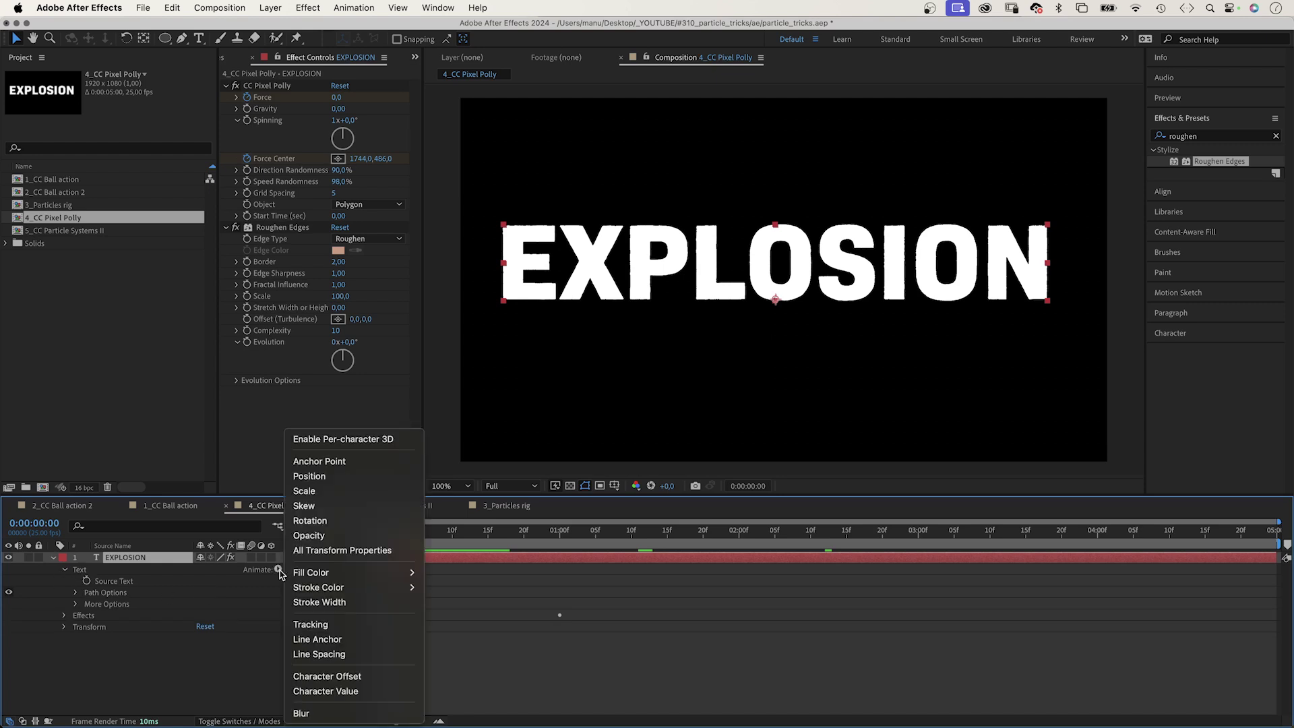
pyautogui.click(333, 536)
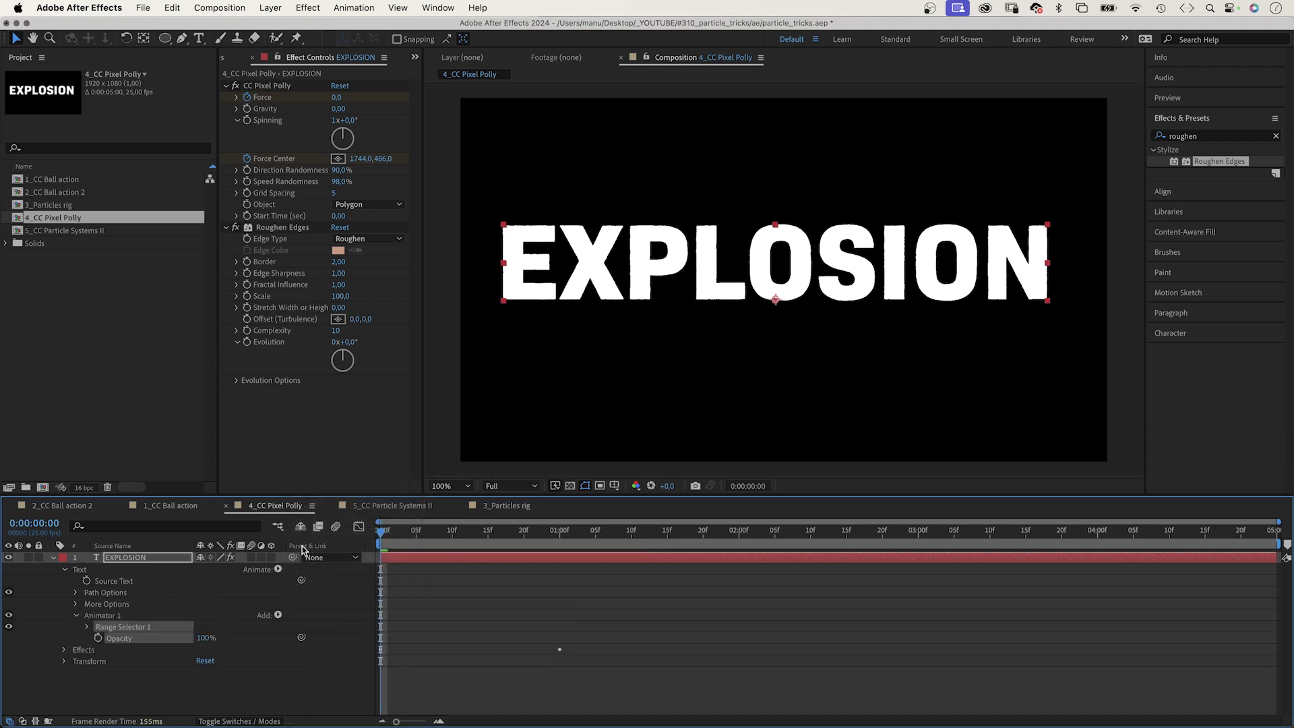
pyautogui.moveTo(206, 641); pyautogui.dragTo(118, 640)
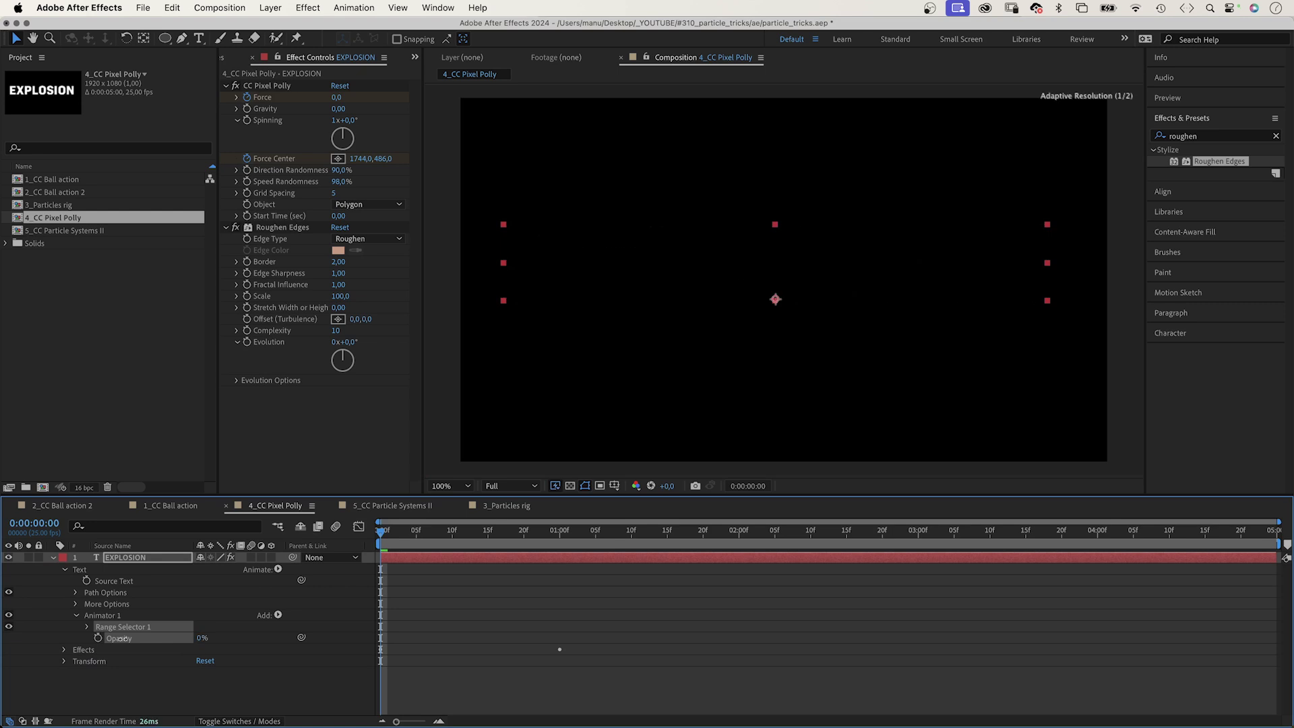
# Set the Smoothness of the EXPLOSION text animator's Range Selector to 0%
pyautogui.click(87, 628)
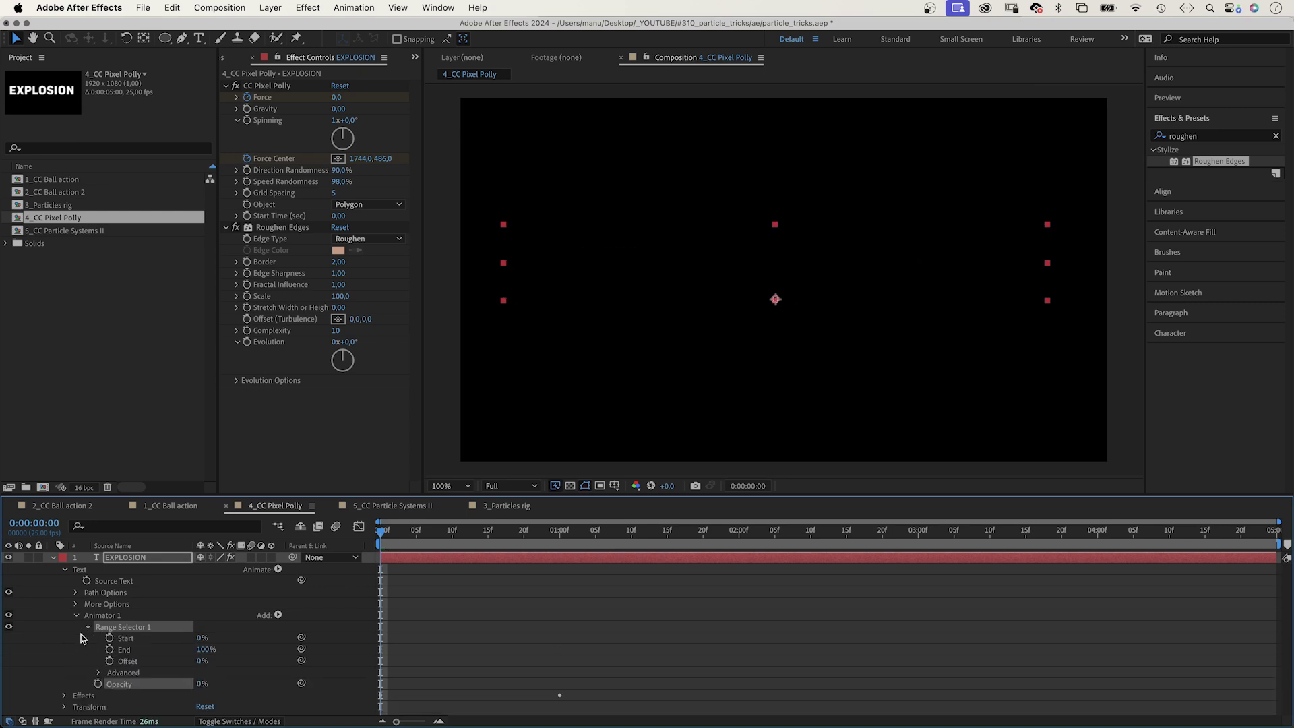
pyautogui.click(100, 673)
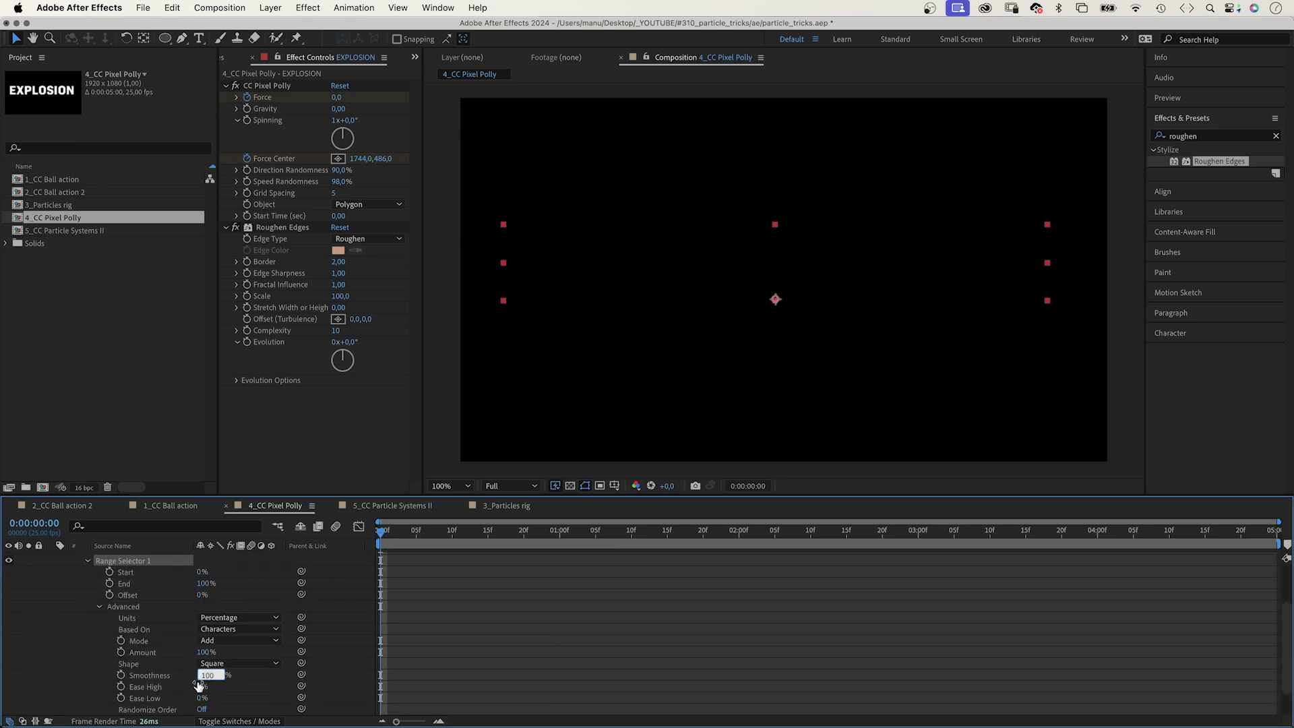
pyautogui.write('0')
pyautogui.press('Return')
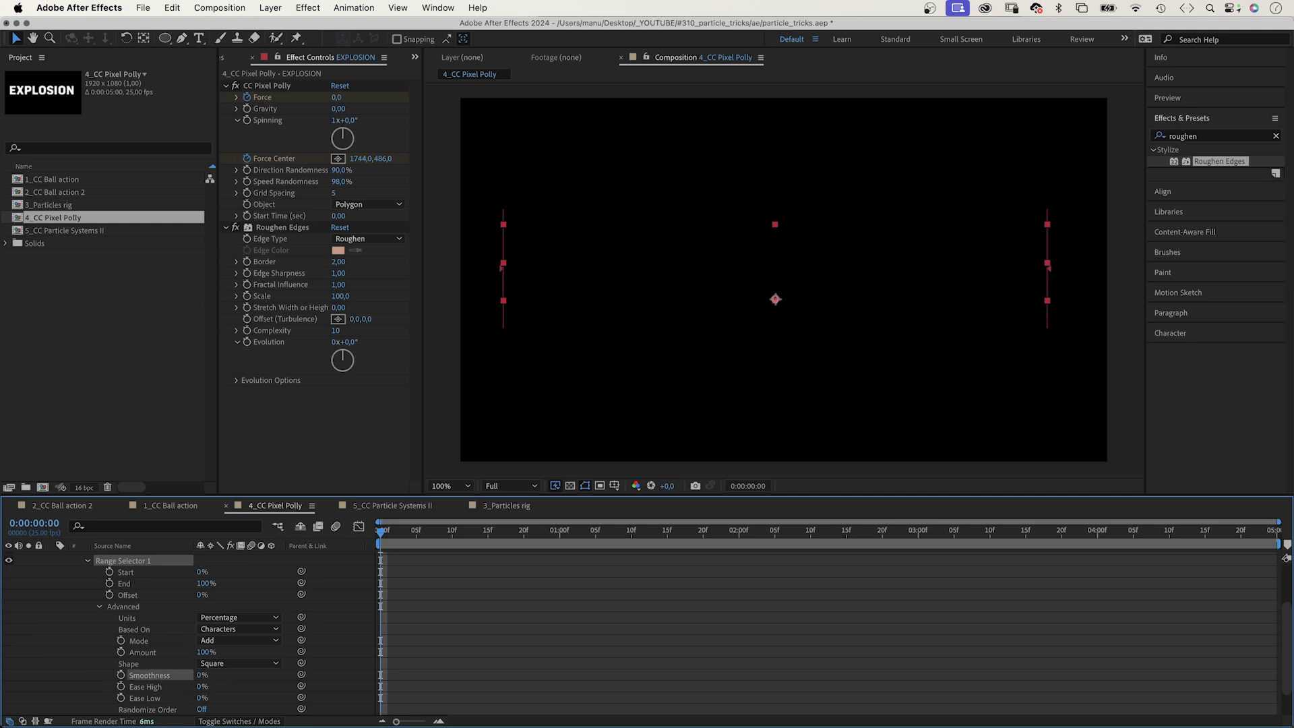
# Keyframe the Range Selector's End at 100% on the first frame and at 0% on 0:00:01:00
pyautogui.click(123, 583)
pyautogui.click(109, 584)
pyautogui.moveTo(386, 541); pyautogui.dragTo(559, 551)
pyautogui.moveTo(204, 583); pyautogui.dragTo(97, 584)
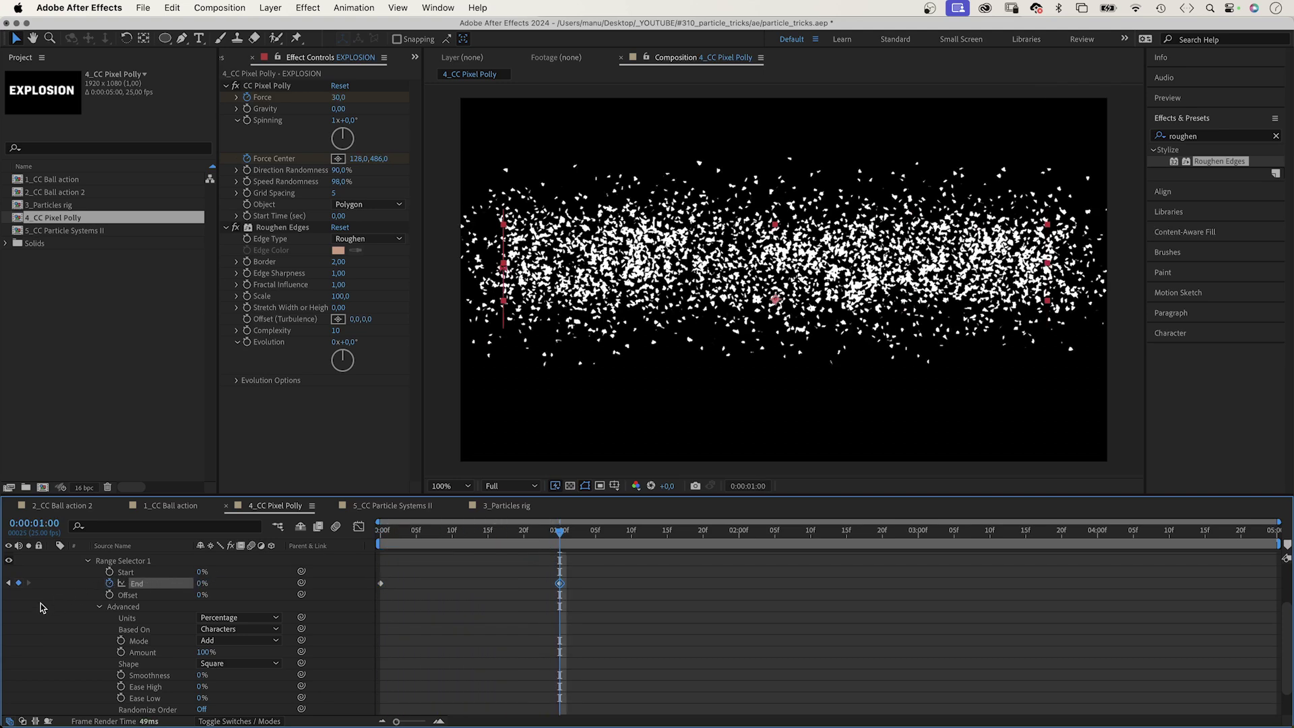
# Apply Easy Ease to all End, Force and Force Center keyframes of the EXPLOSION layer and preview from the first frame
pyautogui.click(97, 607)
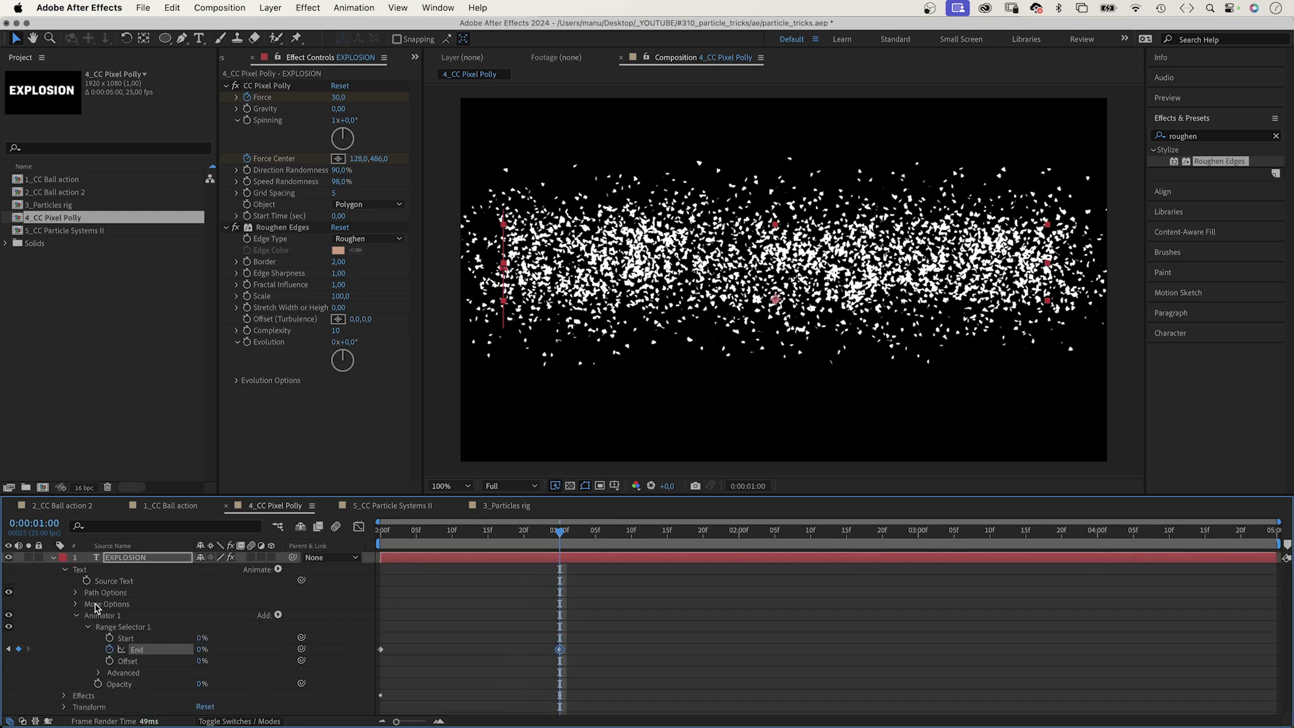
pyautogui.click(132, 561)
pyautogui.press('u')
pyautogui.moveTo(588, 577); pyautogui.dragTo(376, 637)
pyautogui.rightClick(382, 616)
pyautogui.moveTo(431, 713)
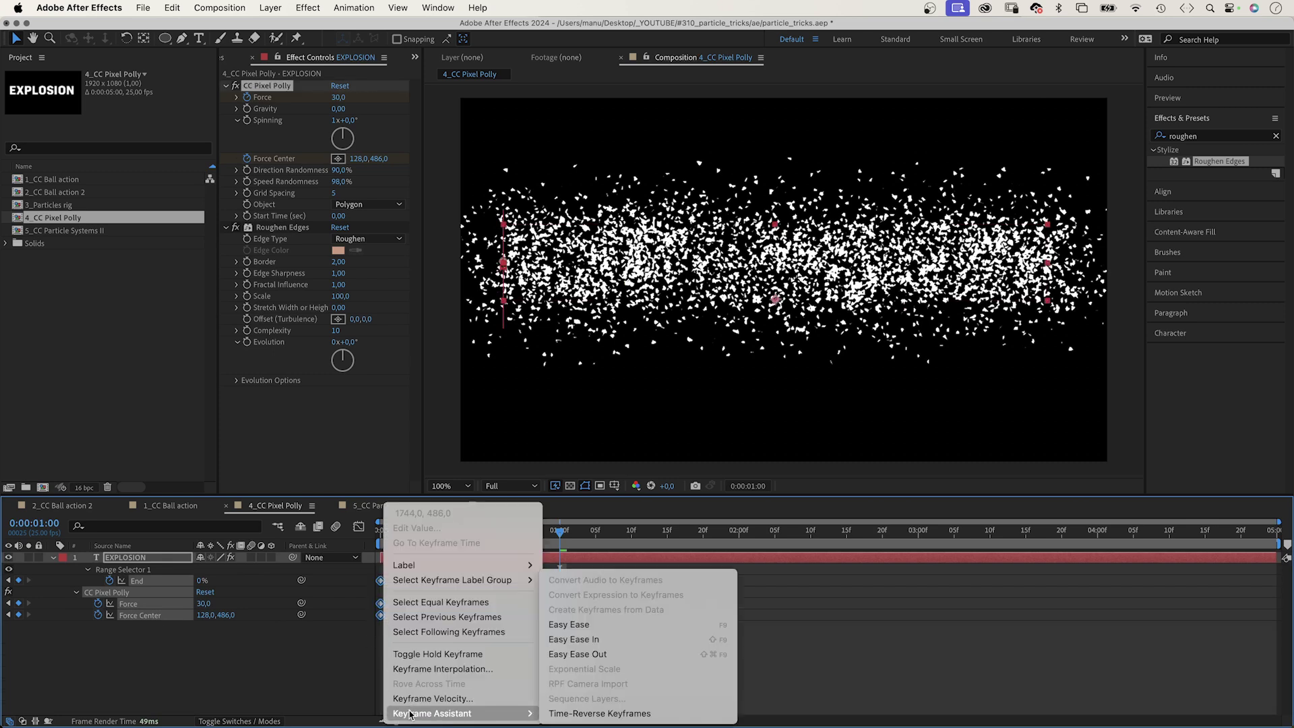
pyautogui.click(564, 626)
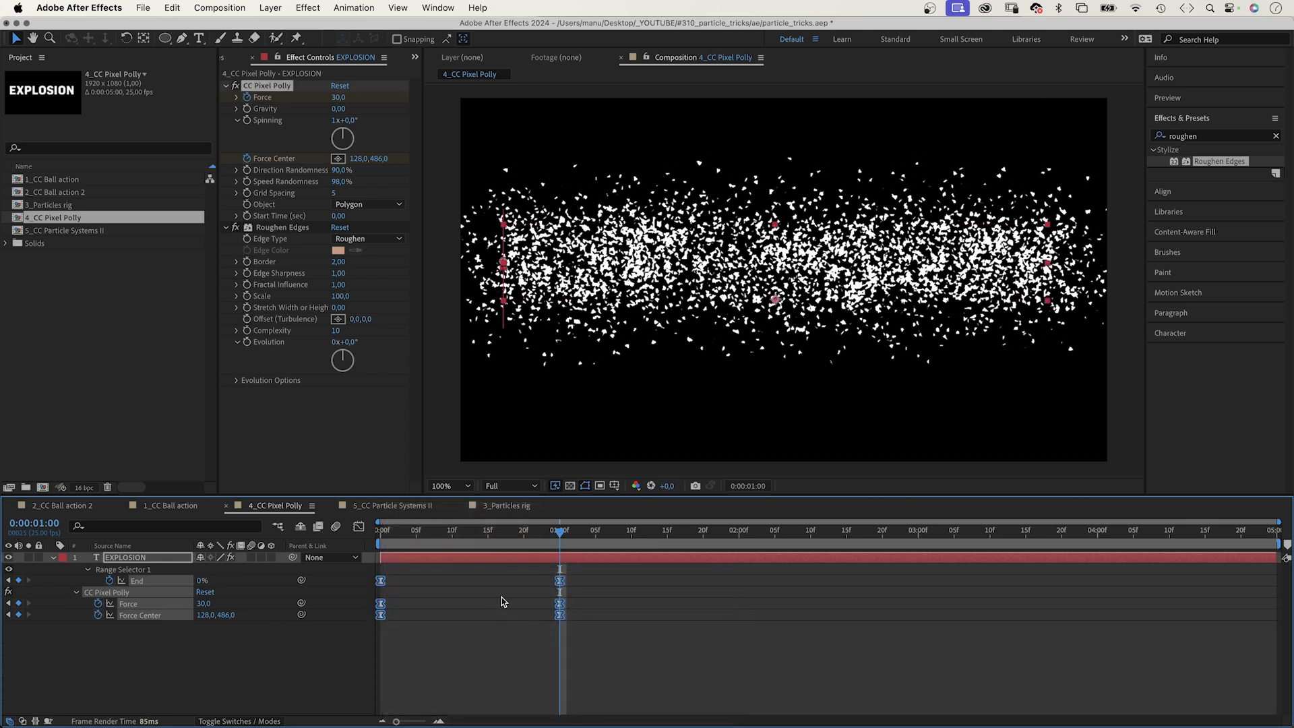
pyautogui.press('Home')
pyautogui.press('space')
pyautogui.press('space')
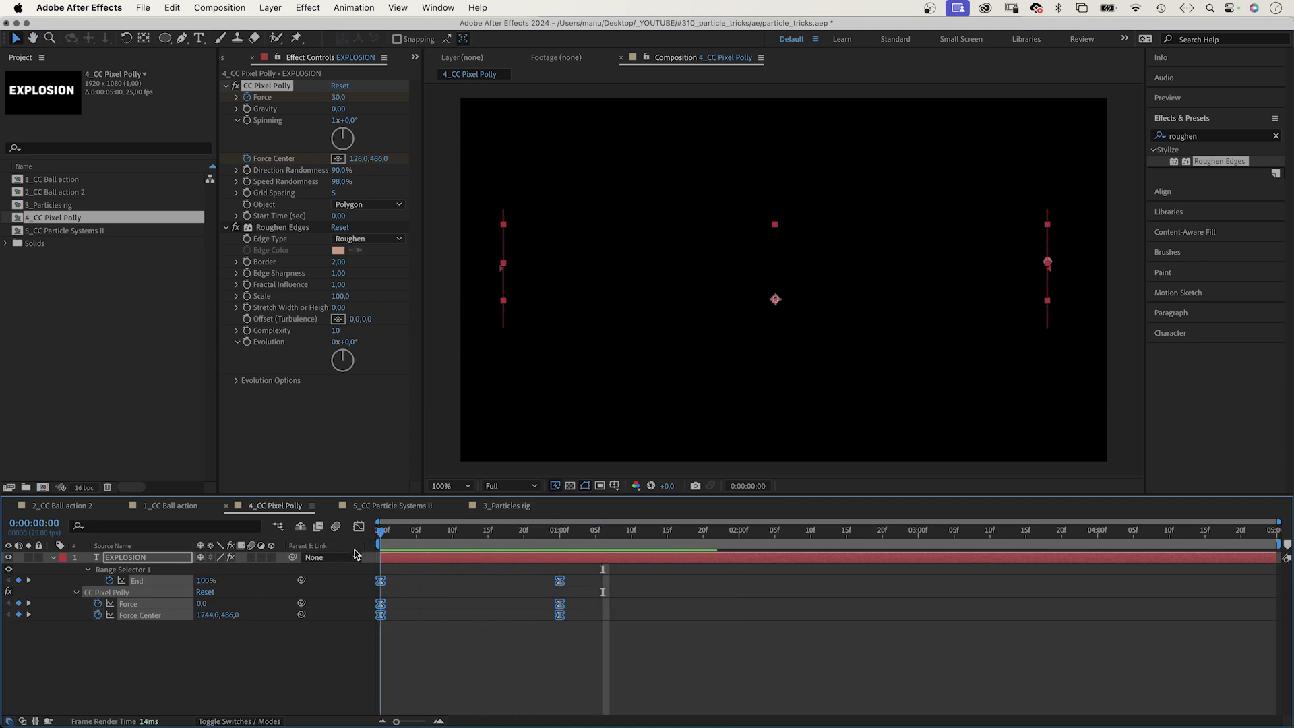
# Duplicate the EXPLOSION layer and remove the Roughen Edges and CC Pixel Polly effects from the copy
pyautogui.click(119, 561)
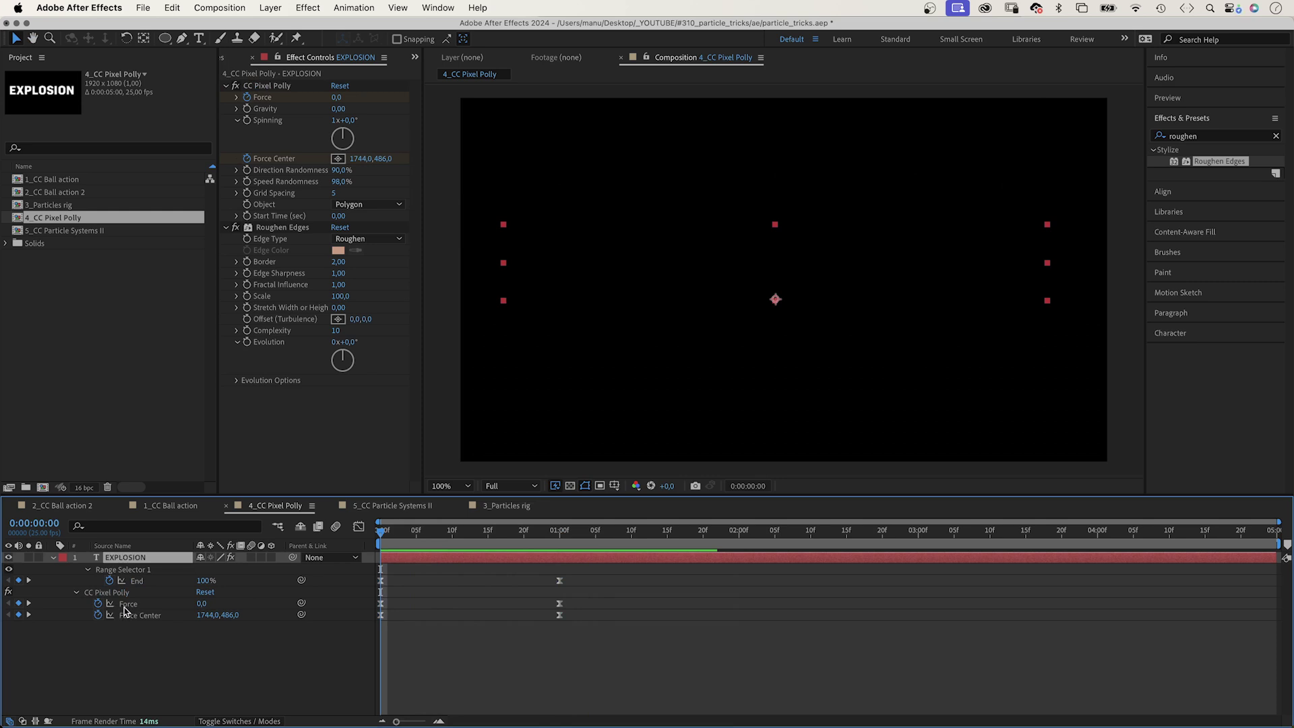
pyautogui.press('super+d')
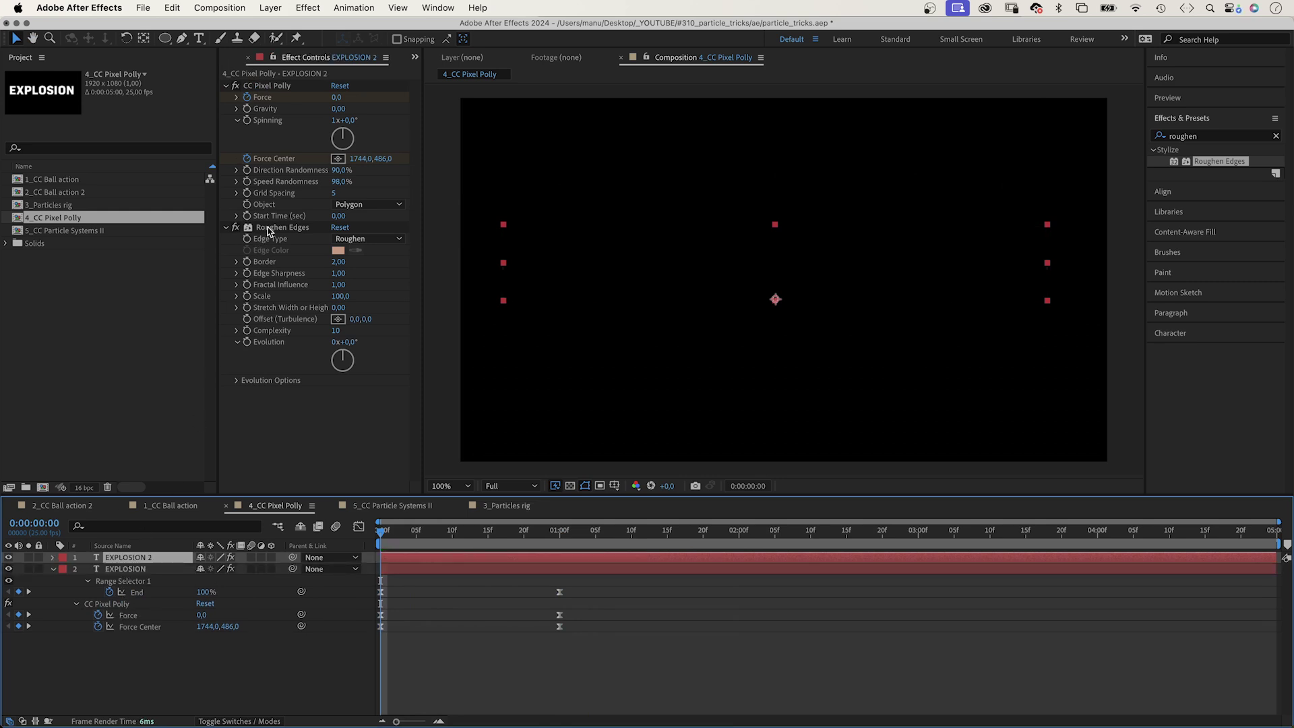
pyautogui.click(270, 227)
pyautogui.press('Delete')
pyautogui.click(258, 86)
pyautogui.press('Delete')
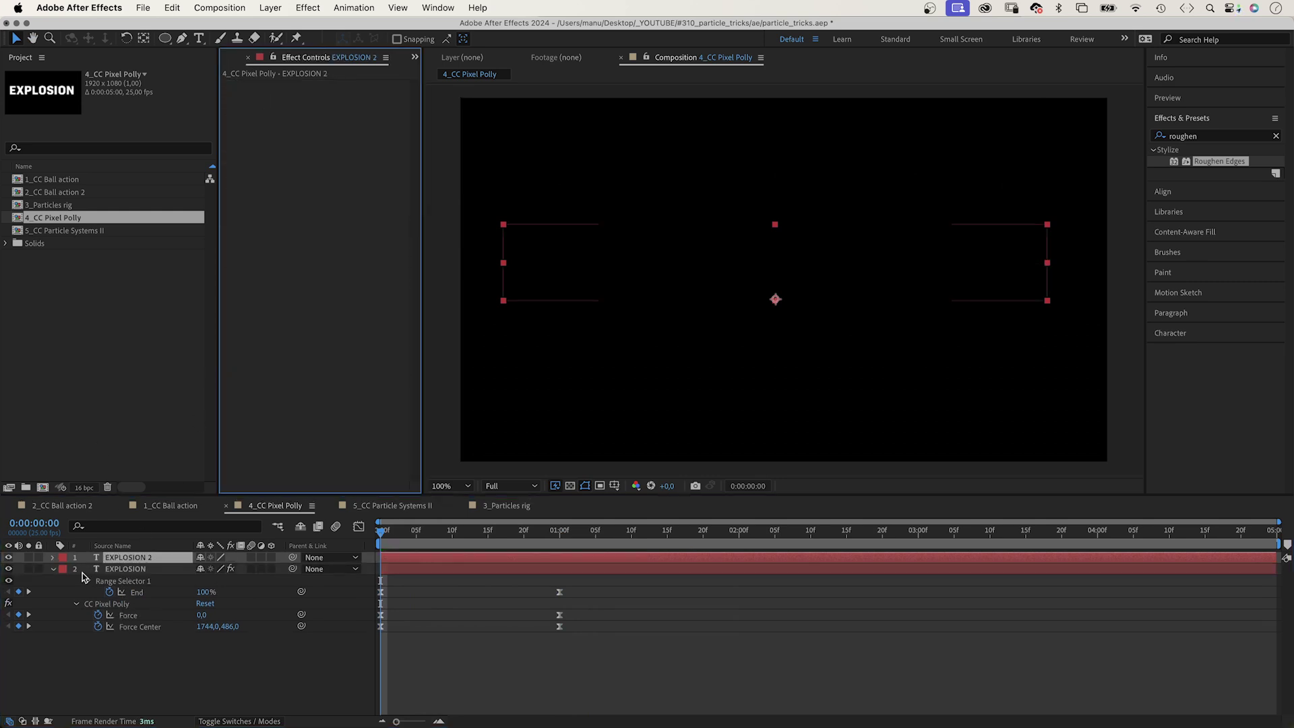
# Set the Range Selector Mode of the EXPLOSION 2 layer's text animator to Subtract
pyautogui.click(53, 558)
pyautogui.click(64, 570)
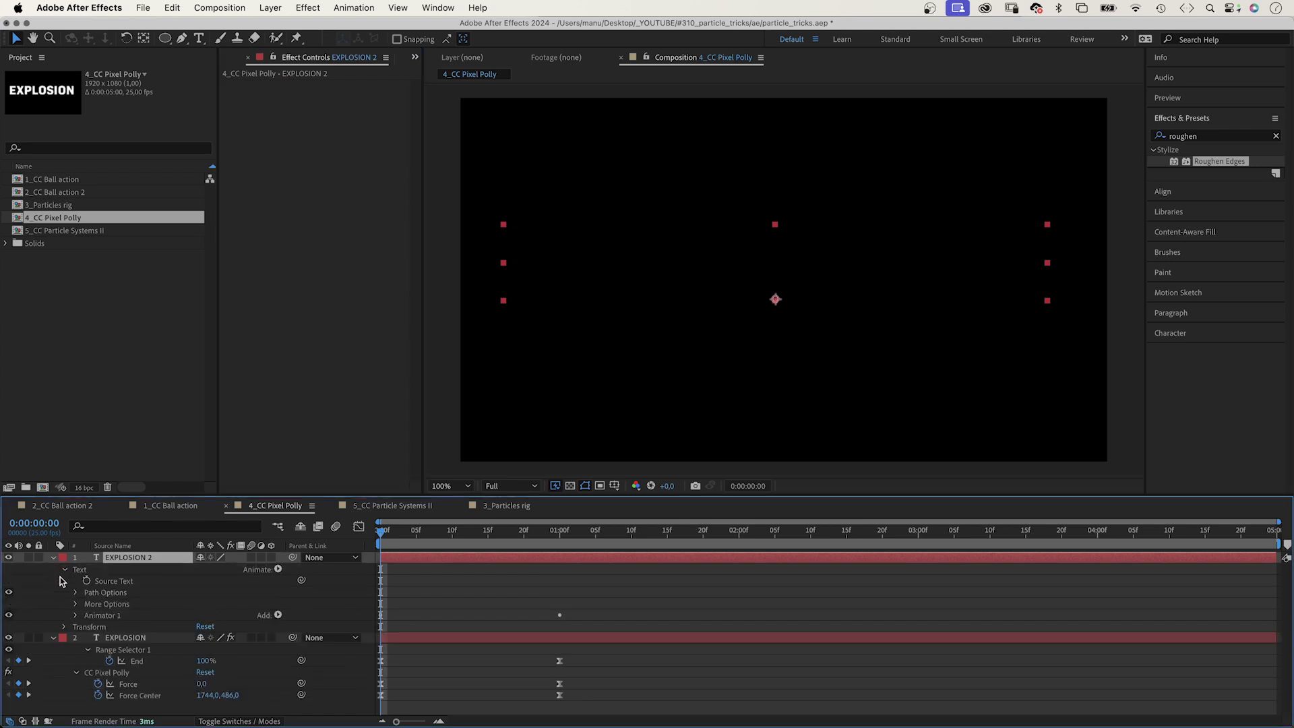
pyautogui.click(75, 616)
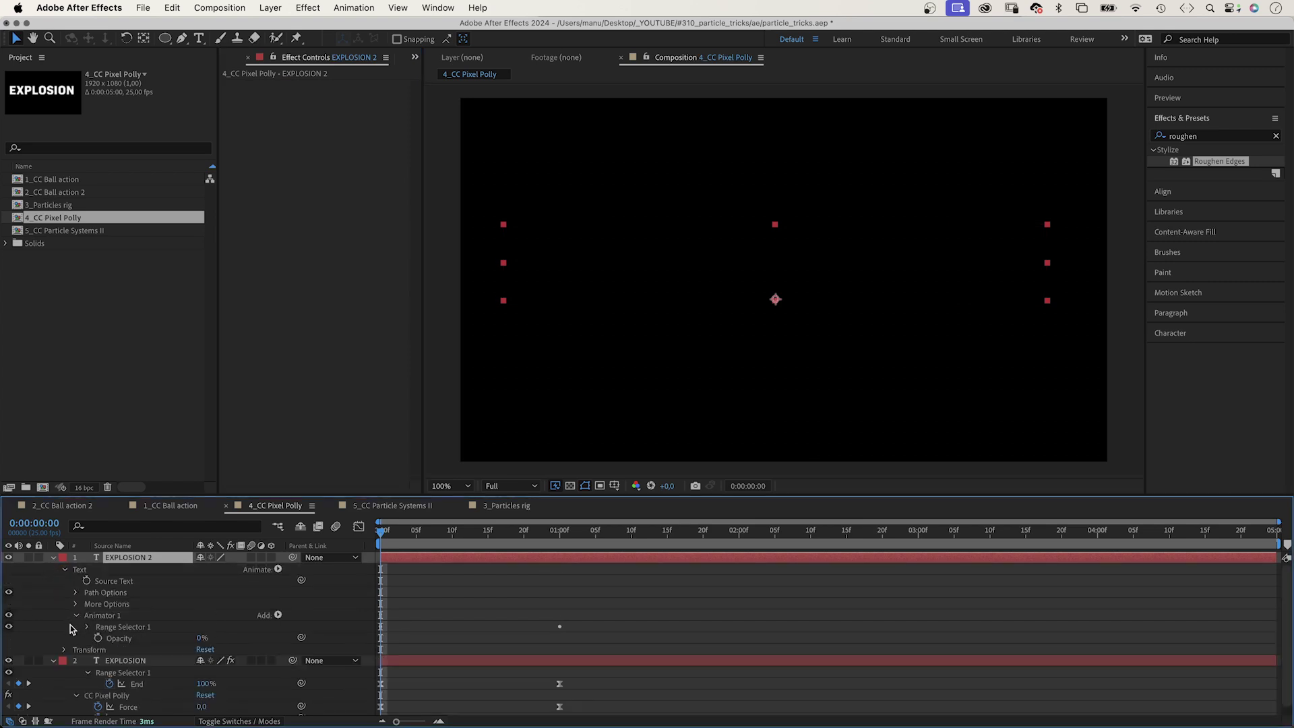
pyautogui.click(87, 626)
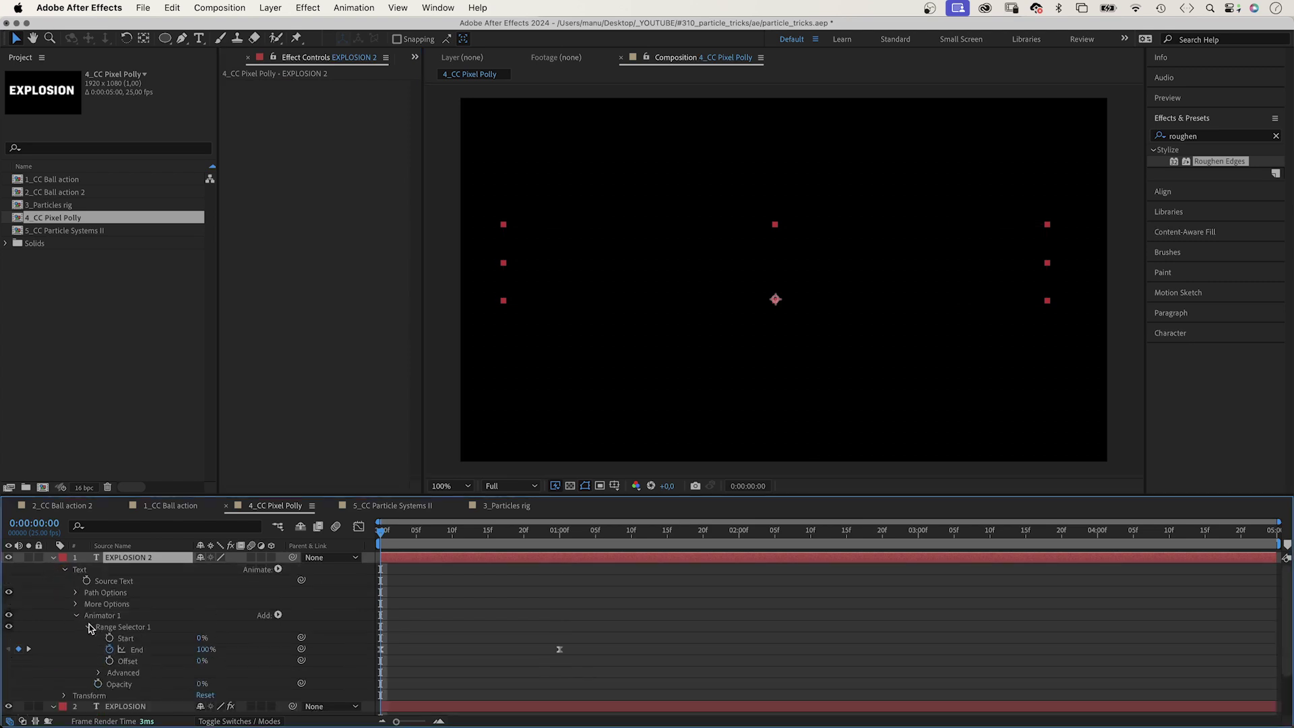
pyautogui.click(98, 673)
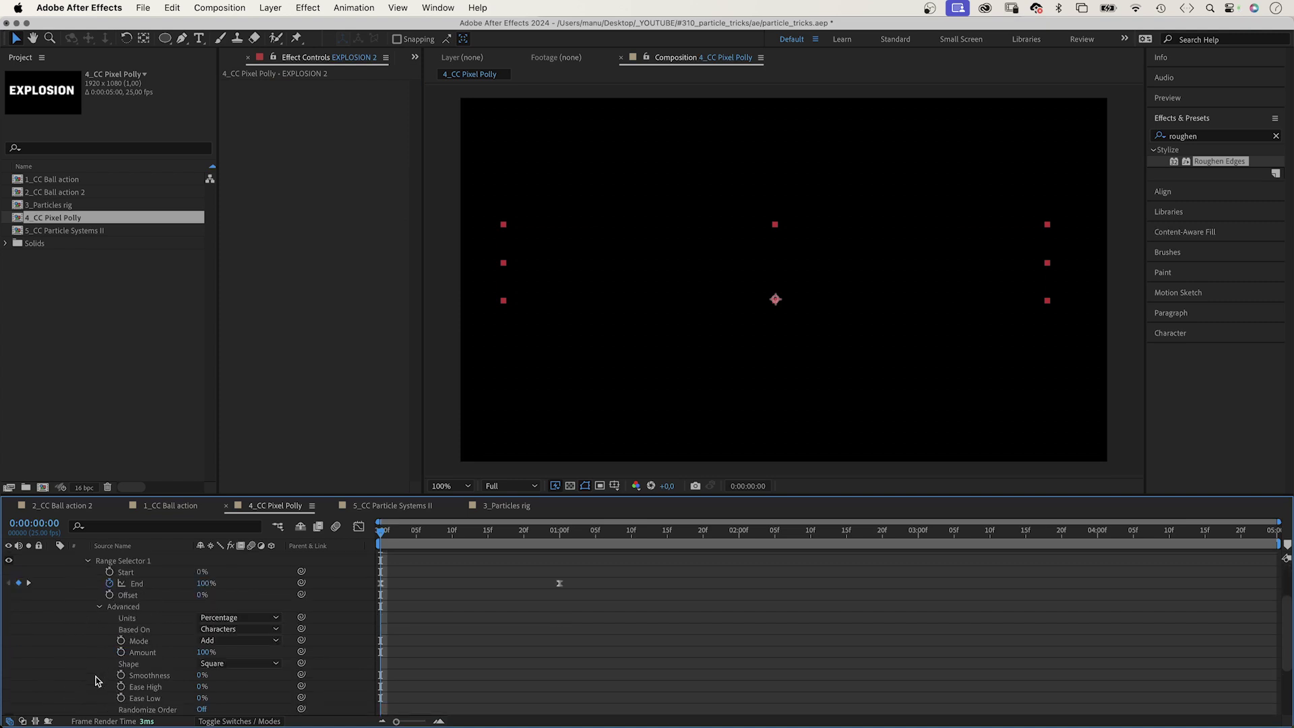
pyautogui.click(209, 640)
pyautogui.click(210, 655)
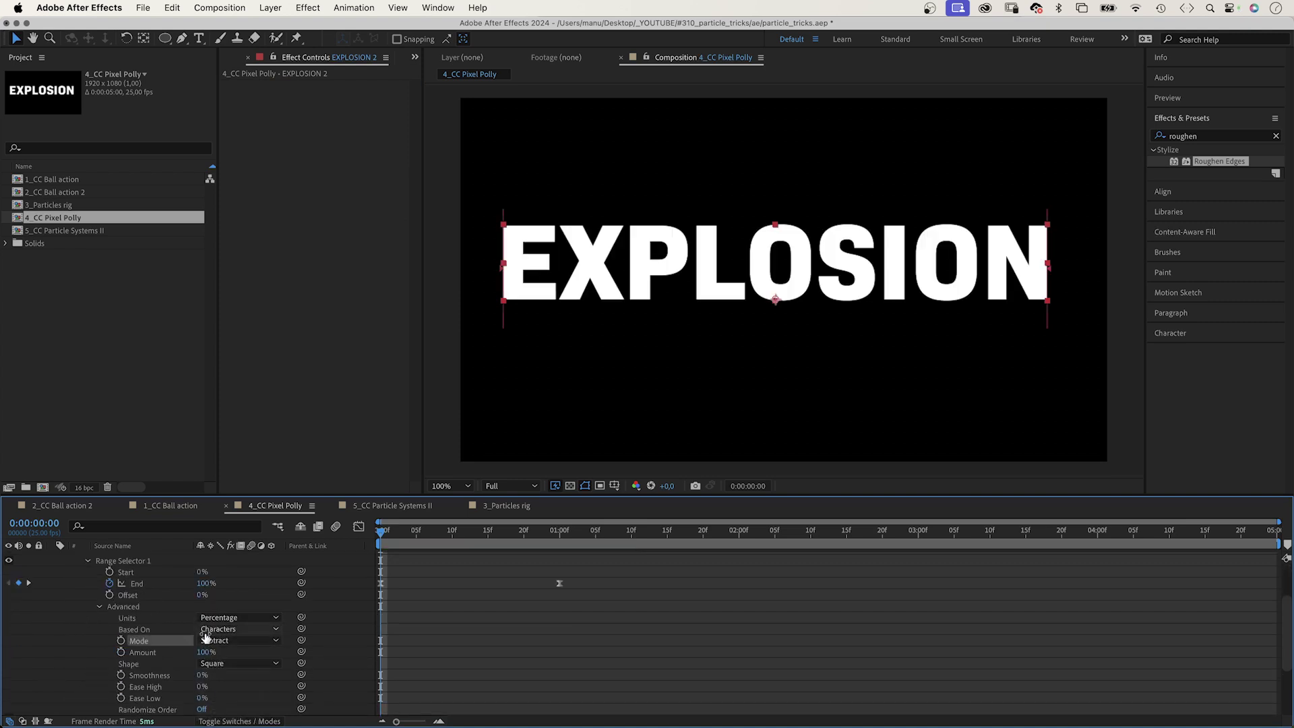
# Preview the shape layer's position animation in the 5_CC Particle Systems II composition and return to the first frame
pyautogui.press('space')
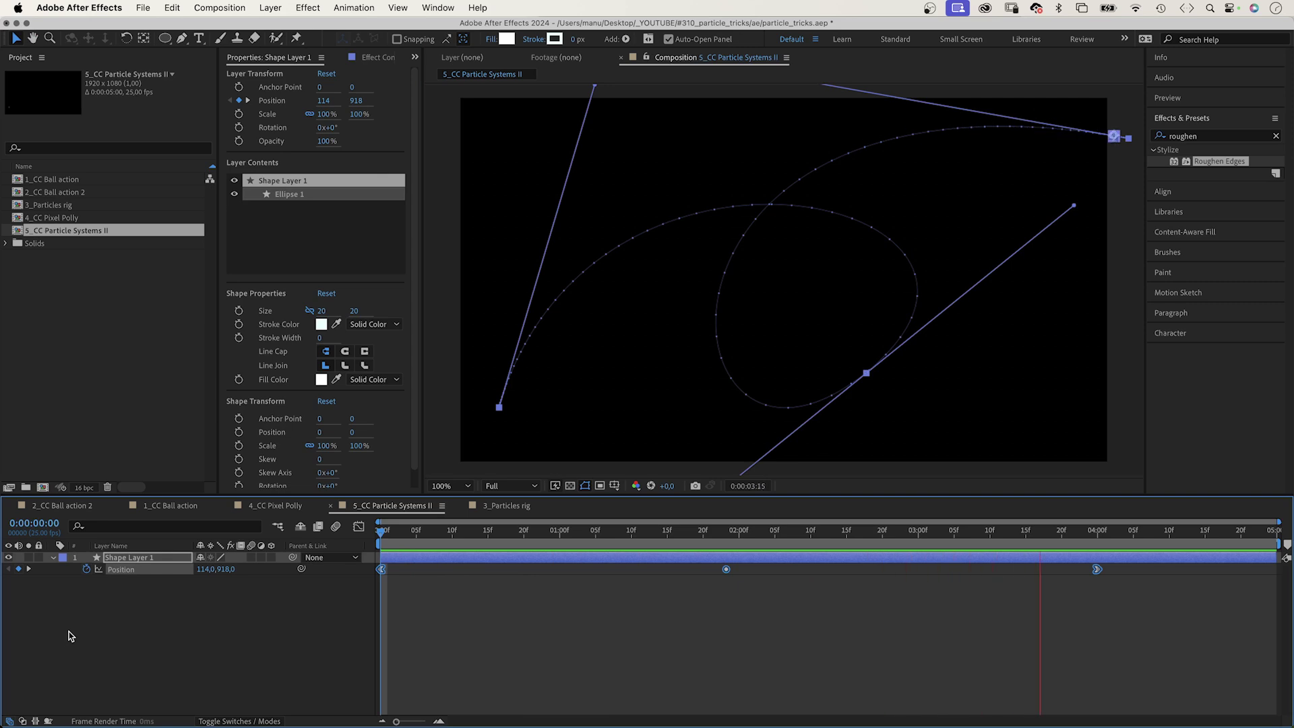
pyautogui.press('space')
pyautogui.moveTo(482, 535); pyautogui.dragTo(381, 536)
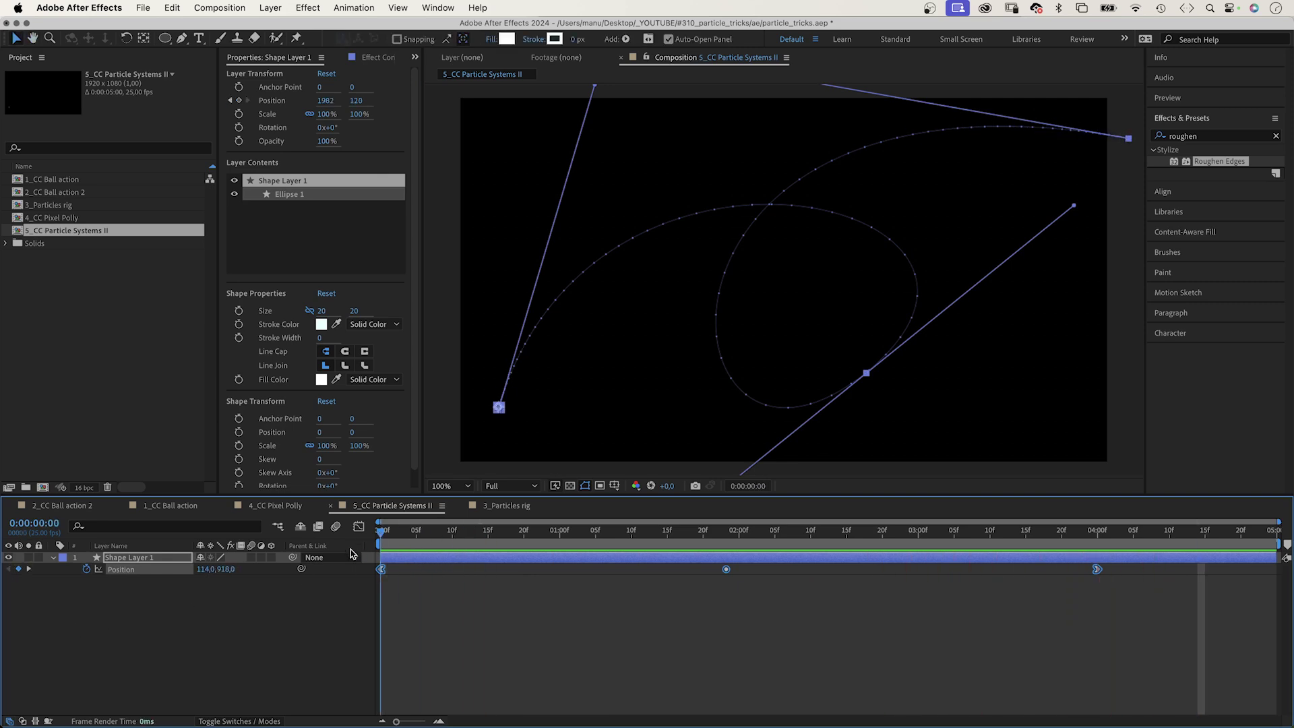
# Find the Echo effect and apply it to Shape Layer 1
pyautogui.click(1218, 136)
pyautogui.write('echo')
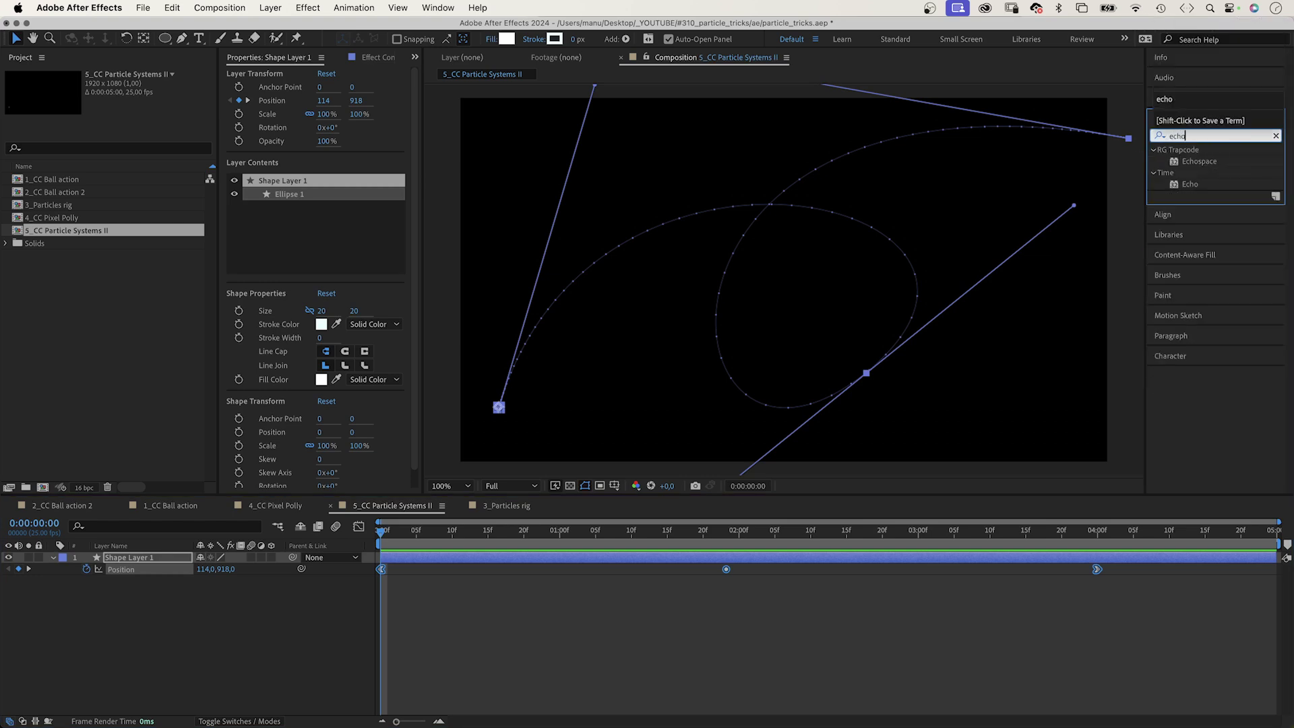
pyautogui.moveTo(1165, 187); pyautogui.dragTo(105, 559)
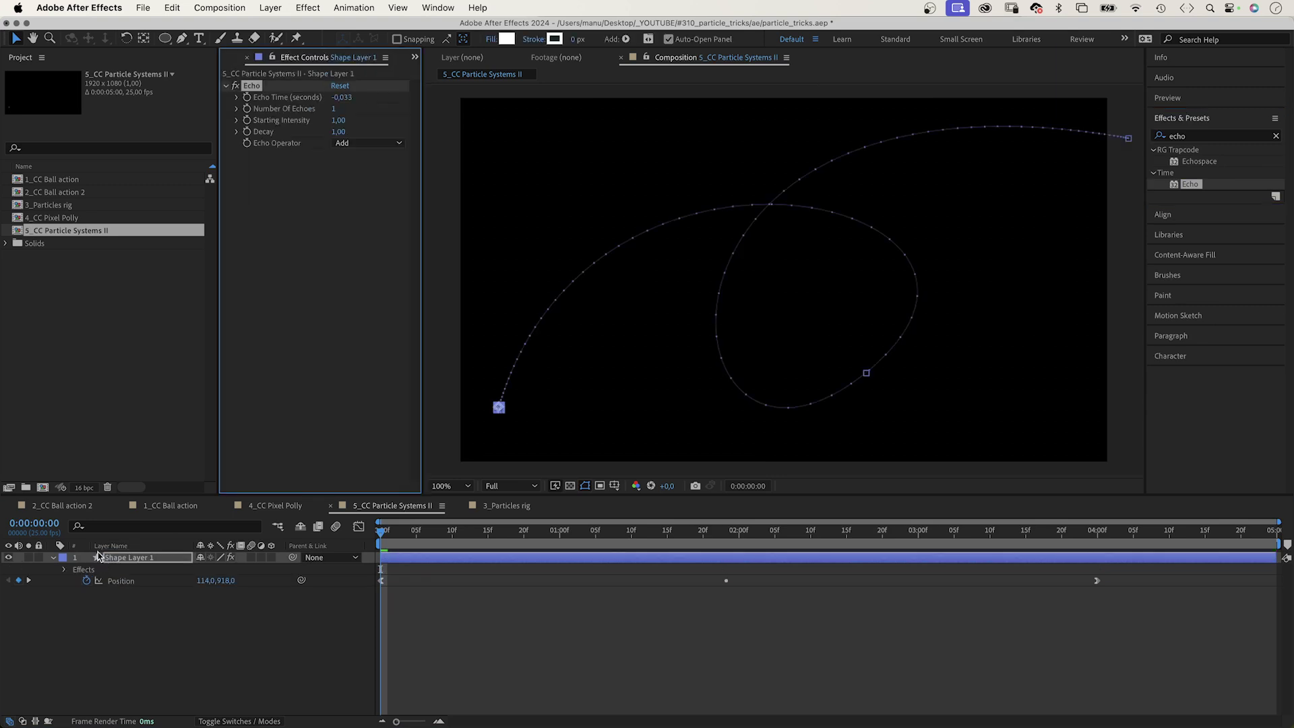
# Set the Echo Time to -0,003 seconds and the Number Of Echoes to 100 on Shape Layer 1
pyautogui.click(337, 97)
pyautogui.press('BackSpace')
pyautogui.press('Return')
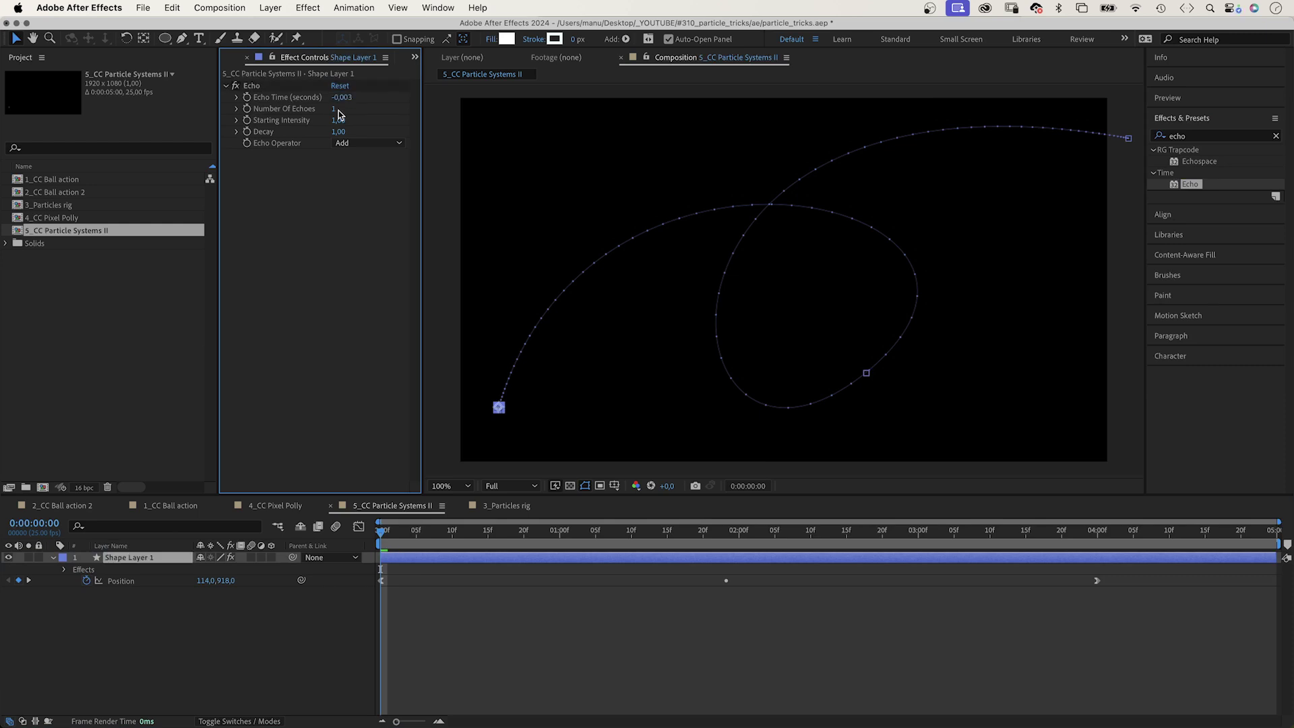
pyautogui.click(335, 109)
pyautogui.press('Return')
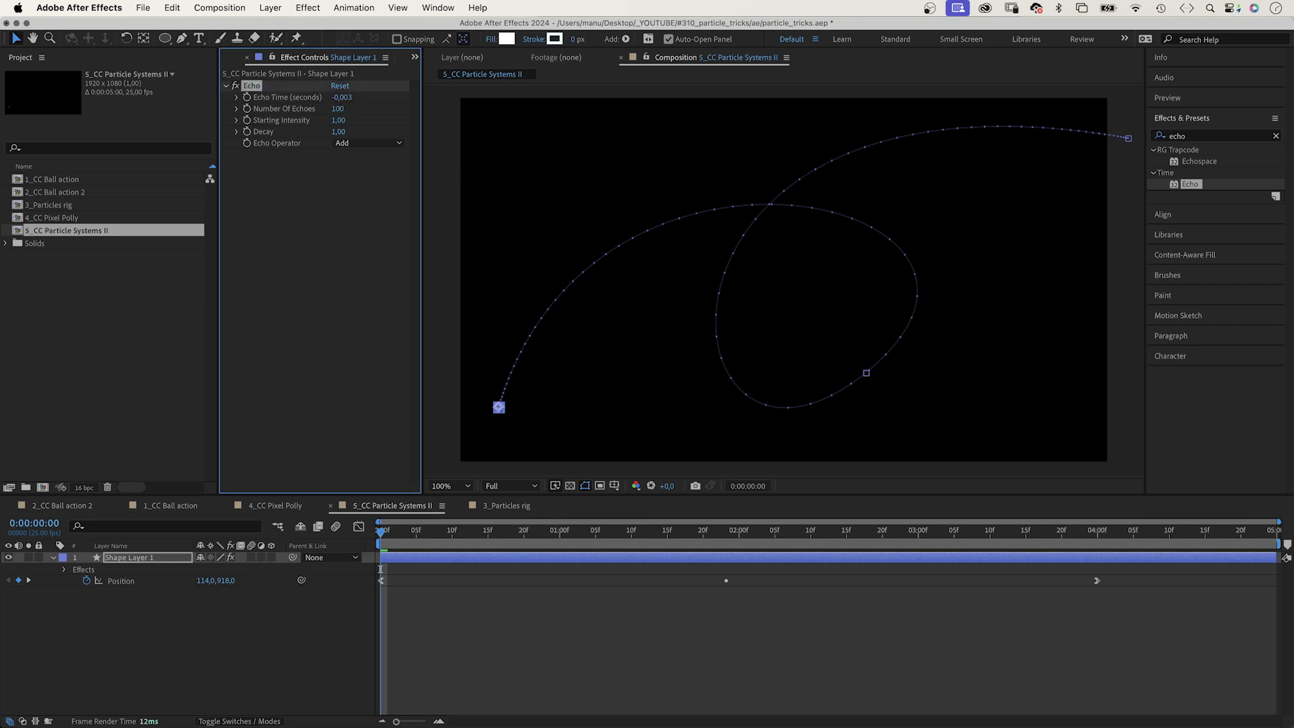
# Set the Echo Decay to 0,9 and preview the resulting trail along the motion path
pyautogui.click(337, 131)
pyautogui.write('0,9')
pyautogui.press('Return')
pyautogui.press('space')
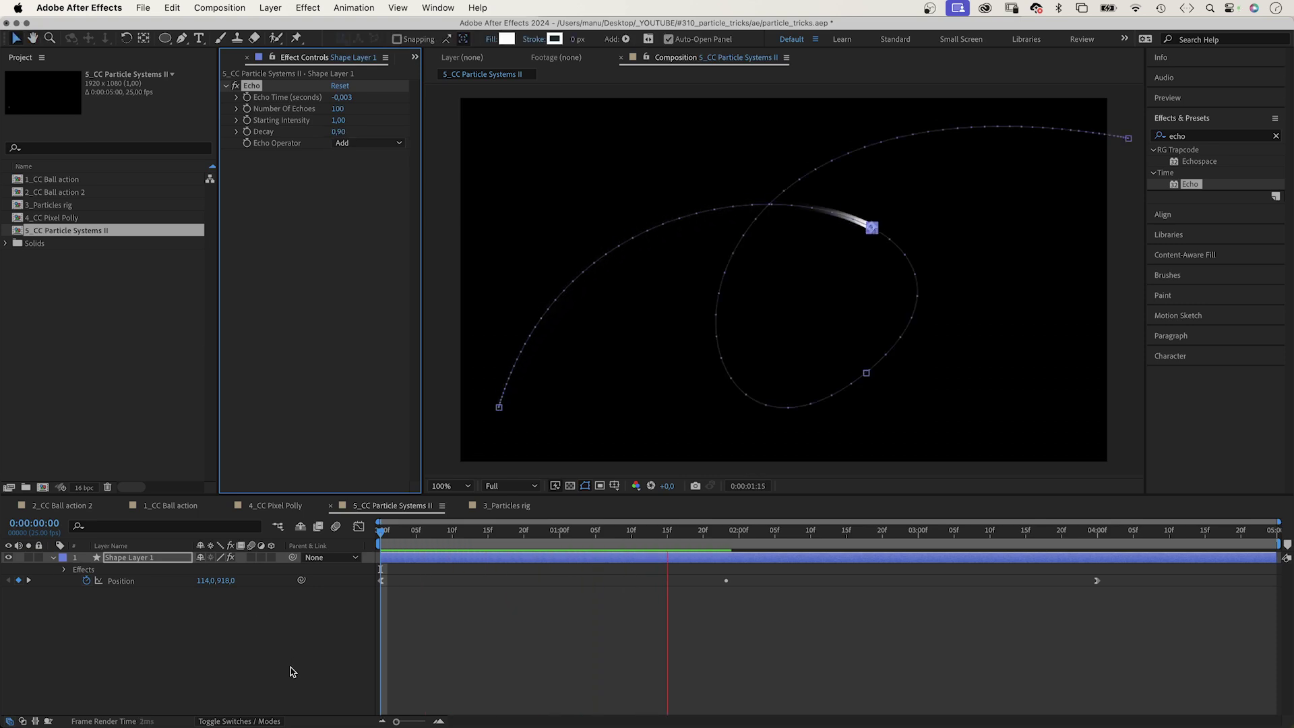
pyautogui.press('space')
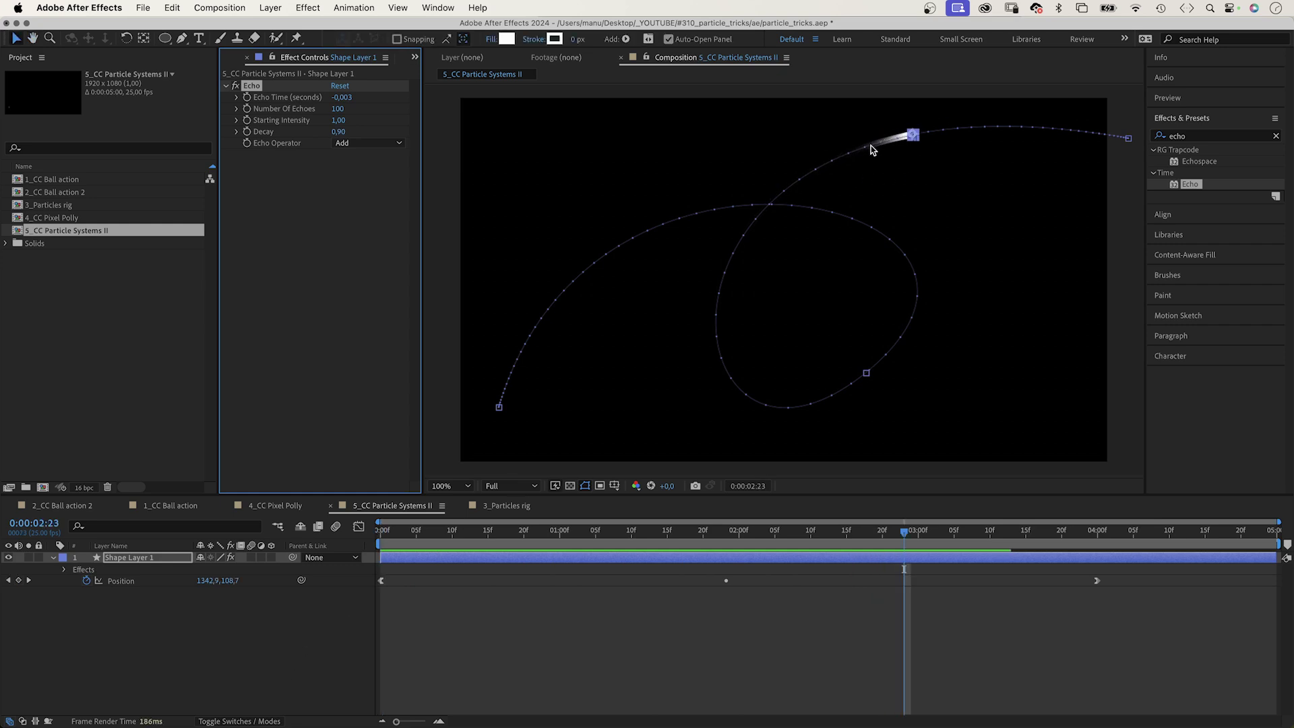
# Create a new solid layer named particles in the 5_CC Particle Systems II composition
pyautogui.click(226, 662)
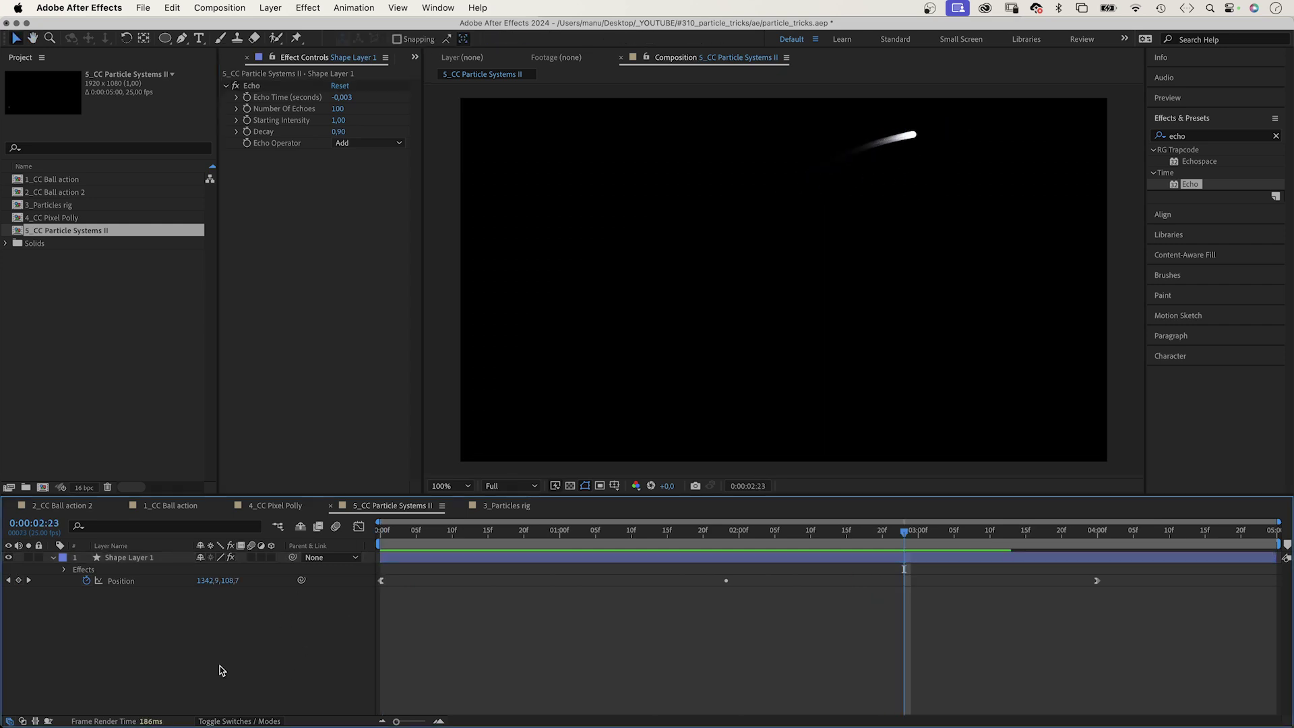
pyautogui.press('super+y')
pyautogui.write('particles')
pyautogui.press('Return')
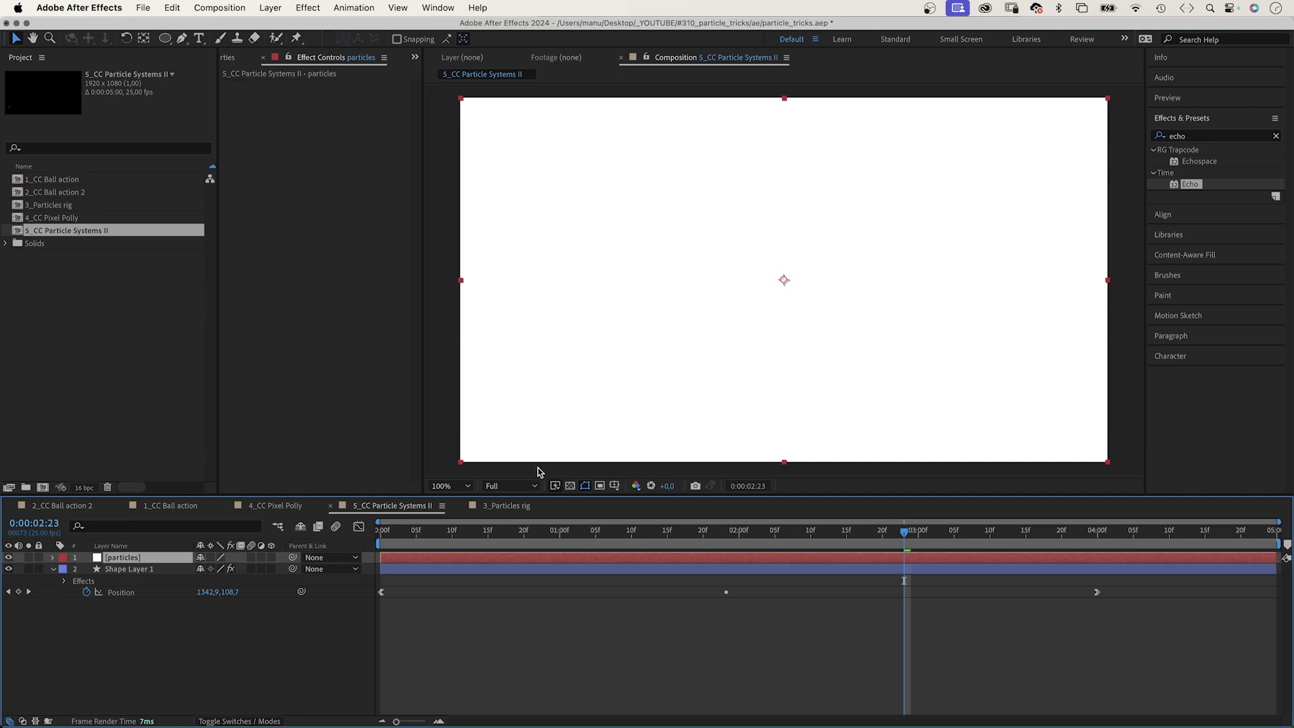
# Find the CC Particle Systems II effect and apply it to the particles solid
pyautogui.click(1163, 138)
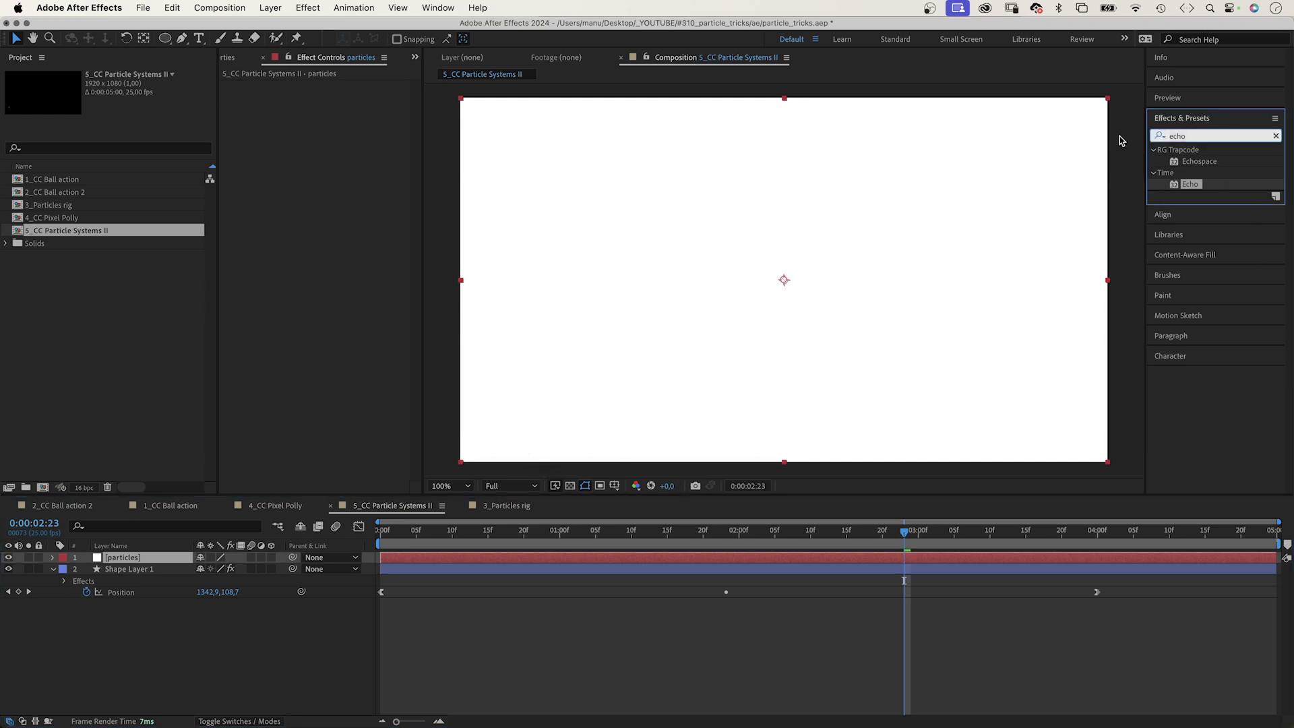
pyautogui.write('cc particle')
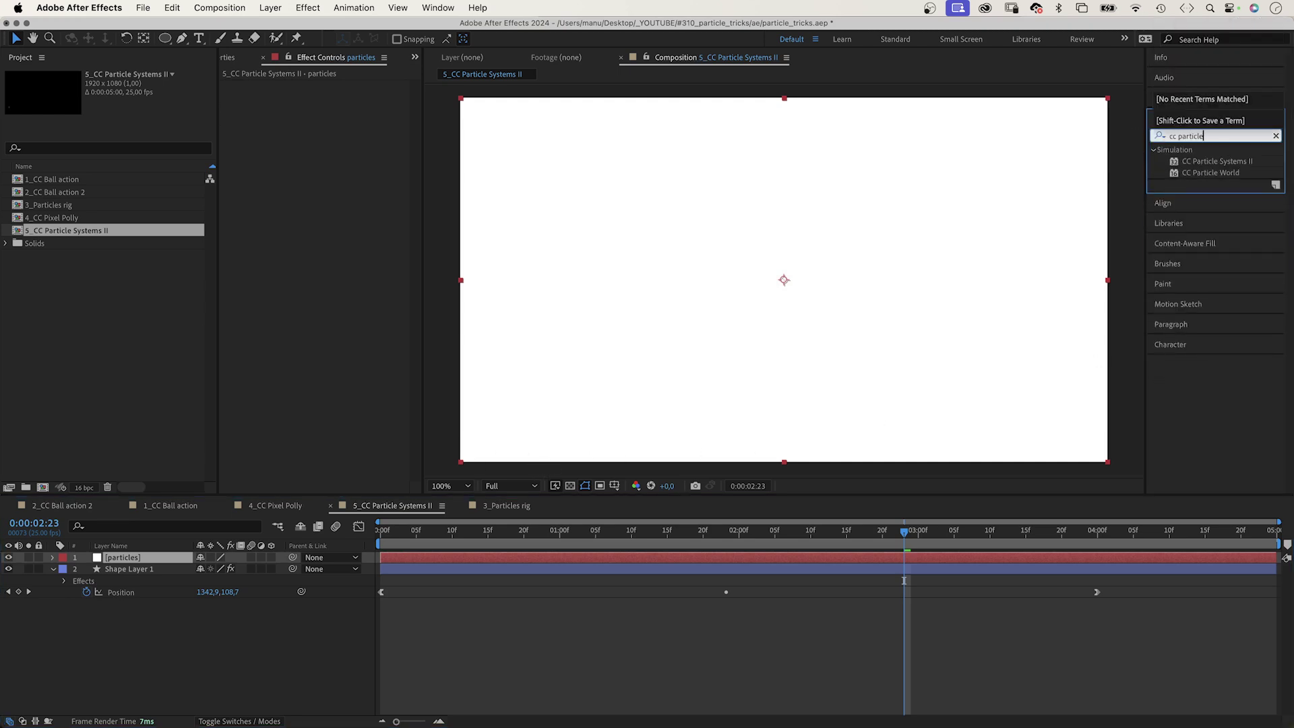
pyautogui.moveTo(1179, 164); pyautogui.dragTo(351, 227)
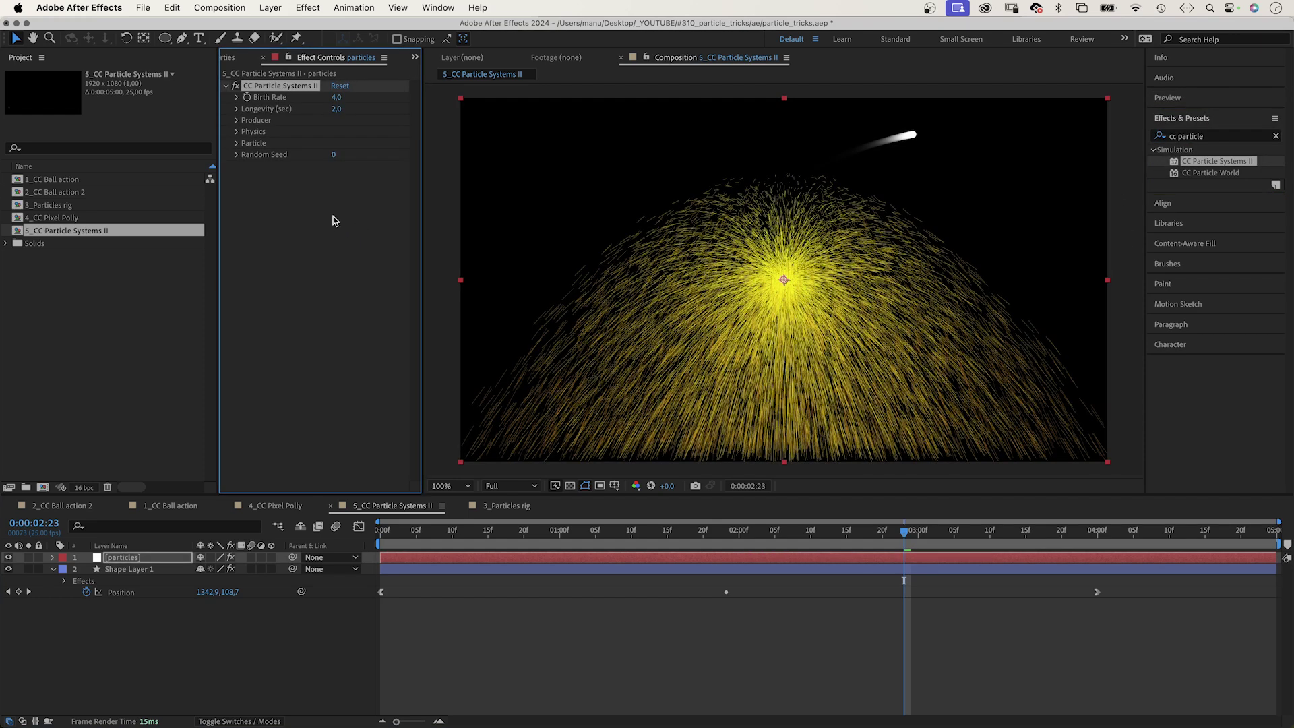
# Set the Birth Rate to 0,7 and the Longevity to 3 seconds in CC Particle Systems II
pyautogui.click(236, 98)
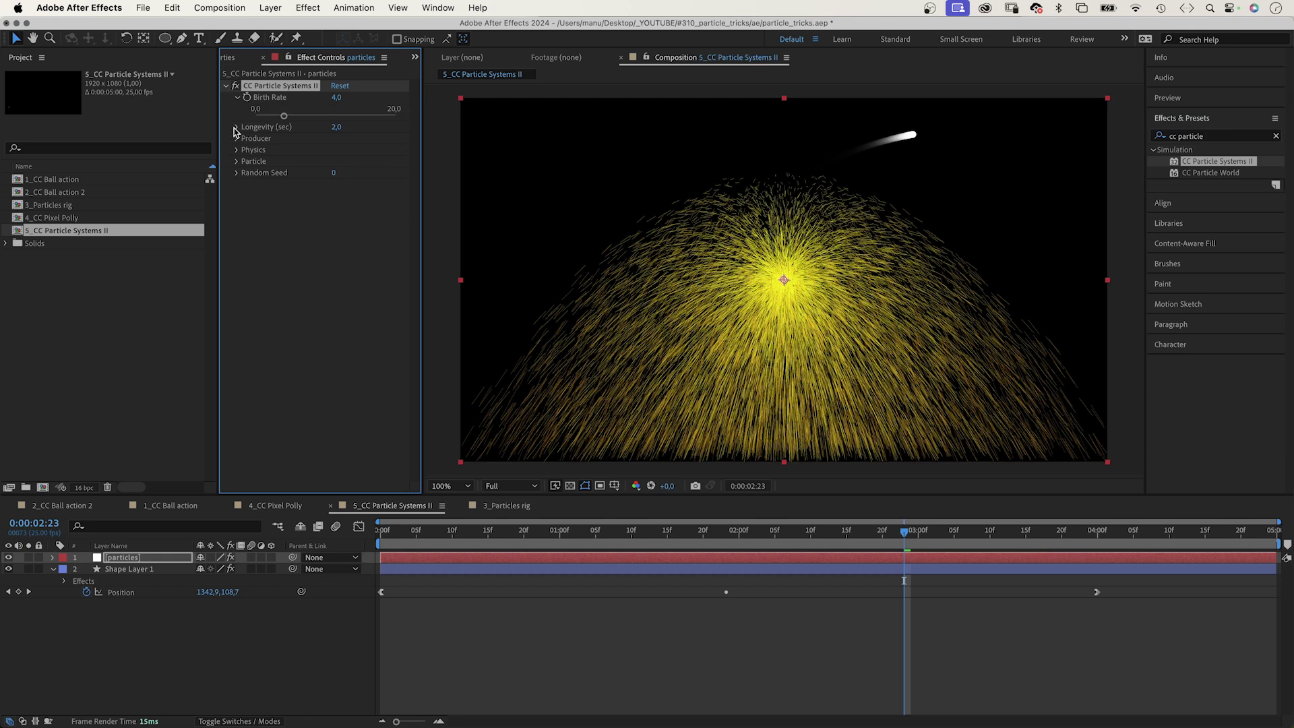
pyautogui.click(236, 127)
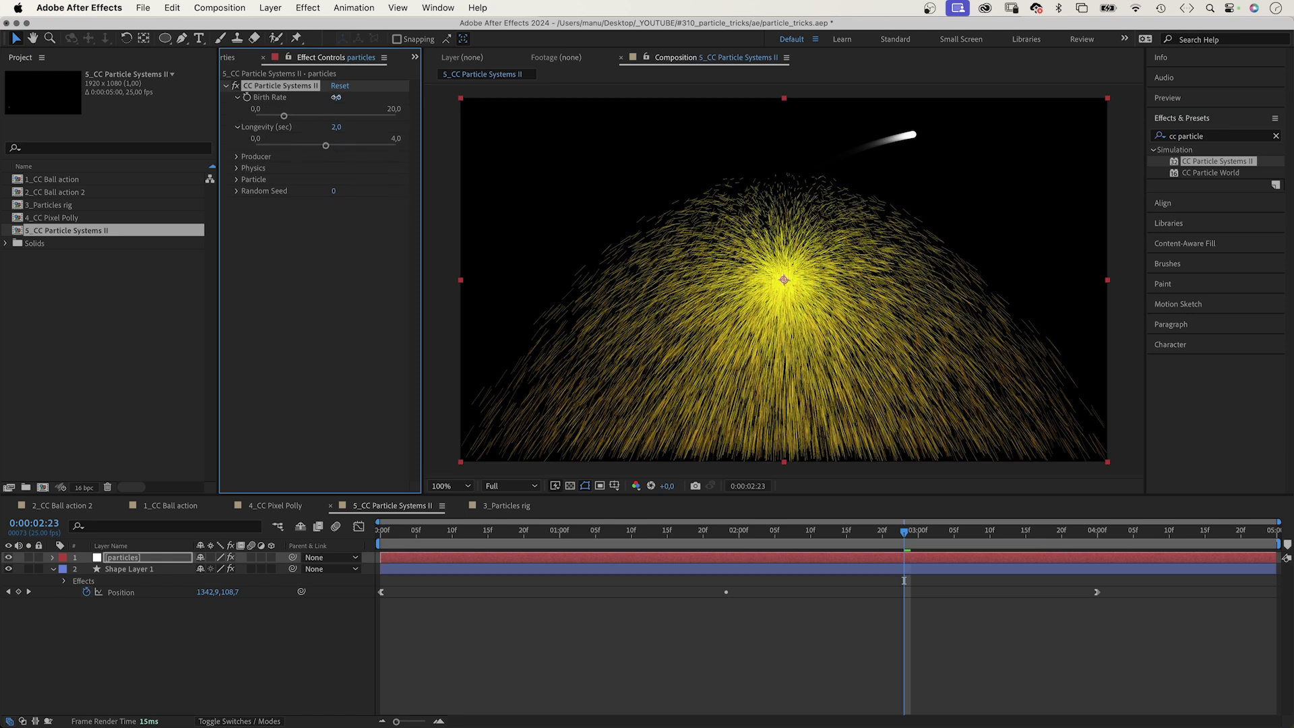
pyautogui.write('0,7')
pyautogui.press('Return')
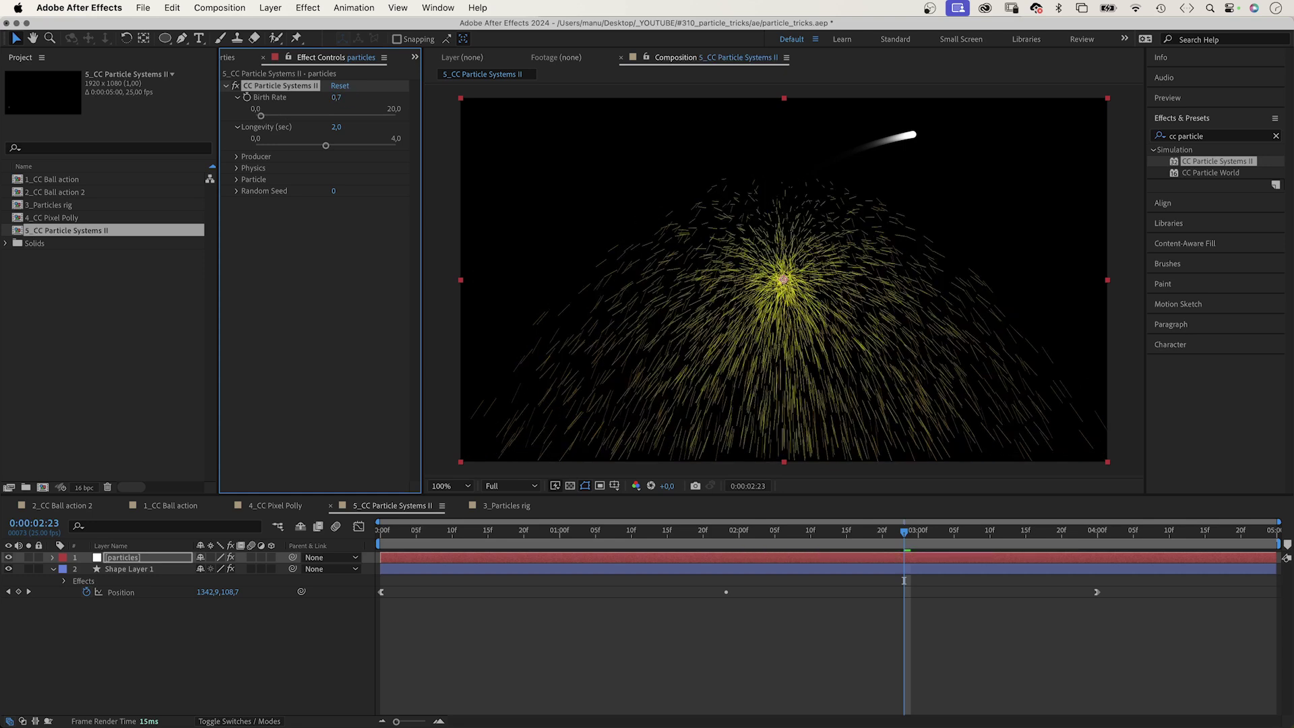
pyautogui.click(332, 128)
pyautogui.write('3')
pyautogui.press('Return')
# Place the particle Producer Position on the head of the shape's trail, at about 1334, 112
pyautogui.click(232, 157)
pyautogui.click(337, 168)
pyautogui.click(828, 230)
pyautogui.moveTo(830, 231); pyautogui.dragTo(914, 139)
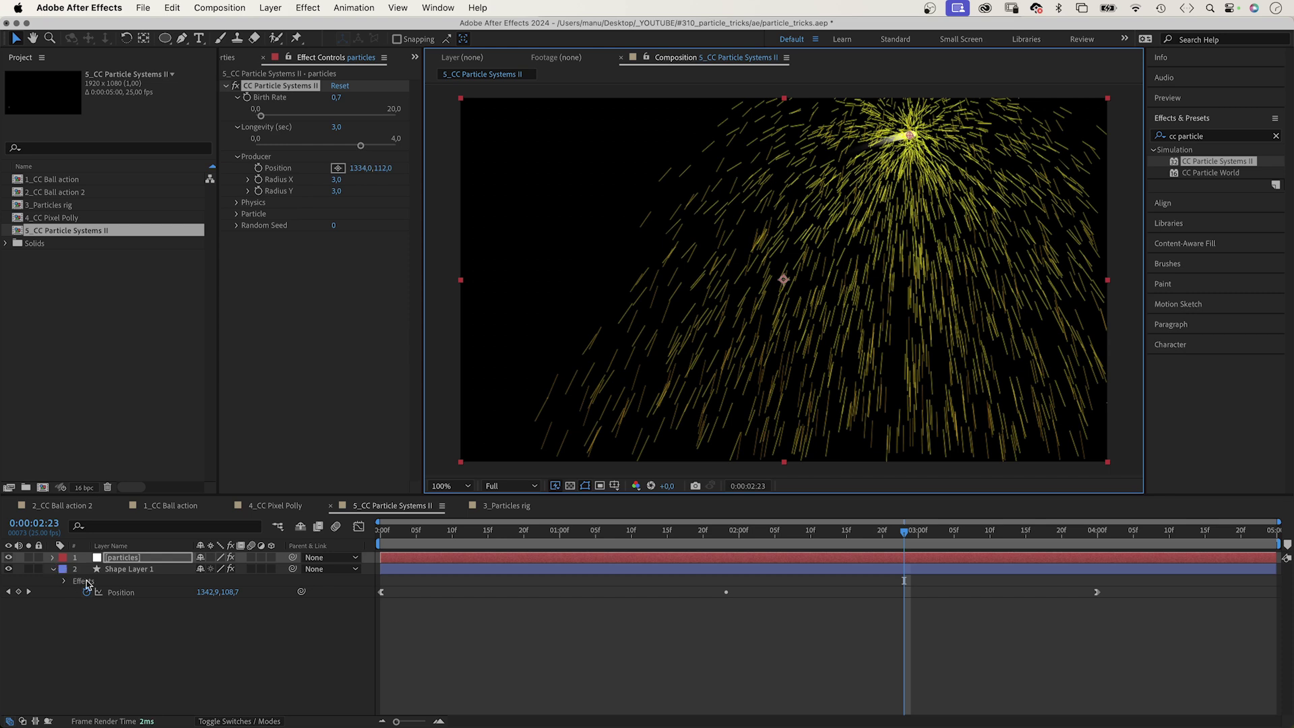
# Link the Producer Position of the particles layer to the Position property of Shape Layer 1
pyautogui.click(115, 572)
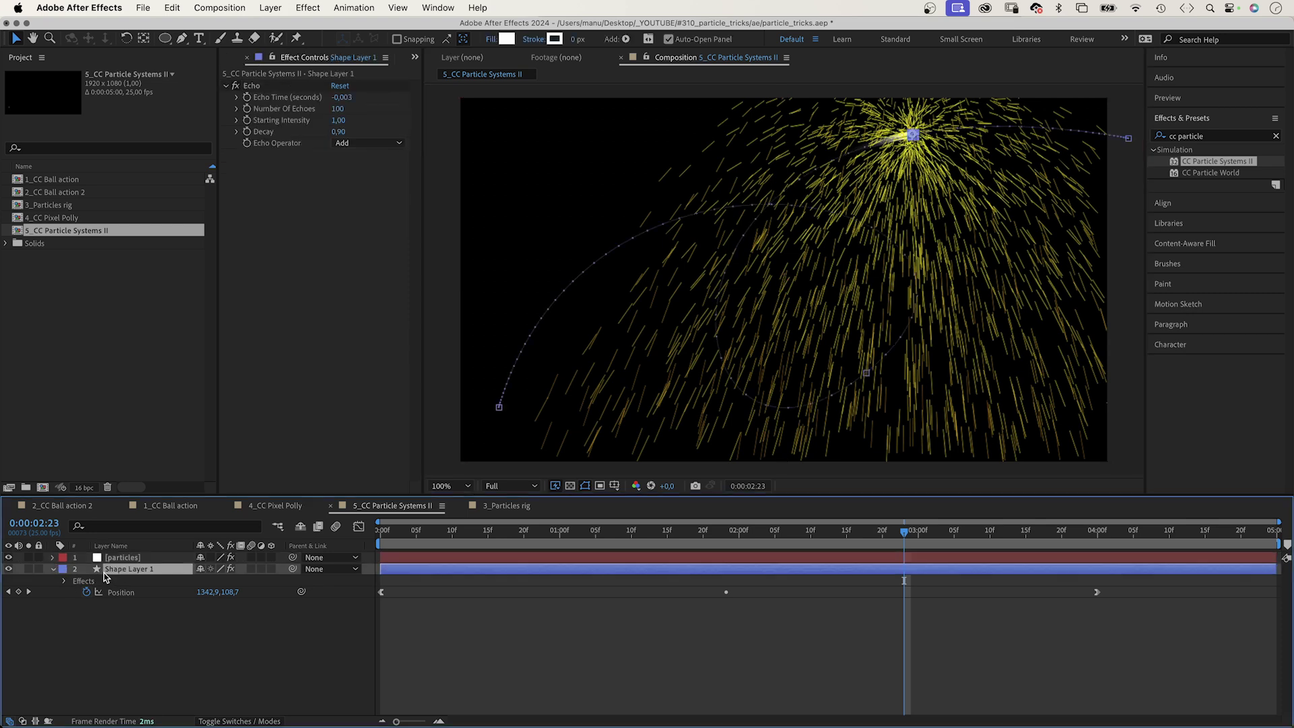
pyautogui.click(52, 557)
pyautogui.click(65, 569)
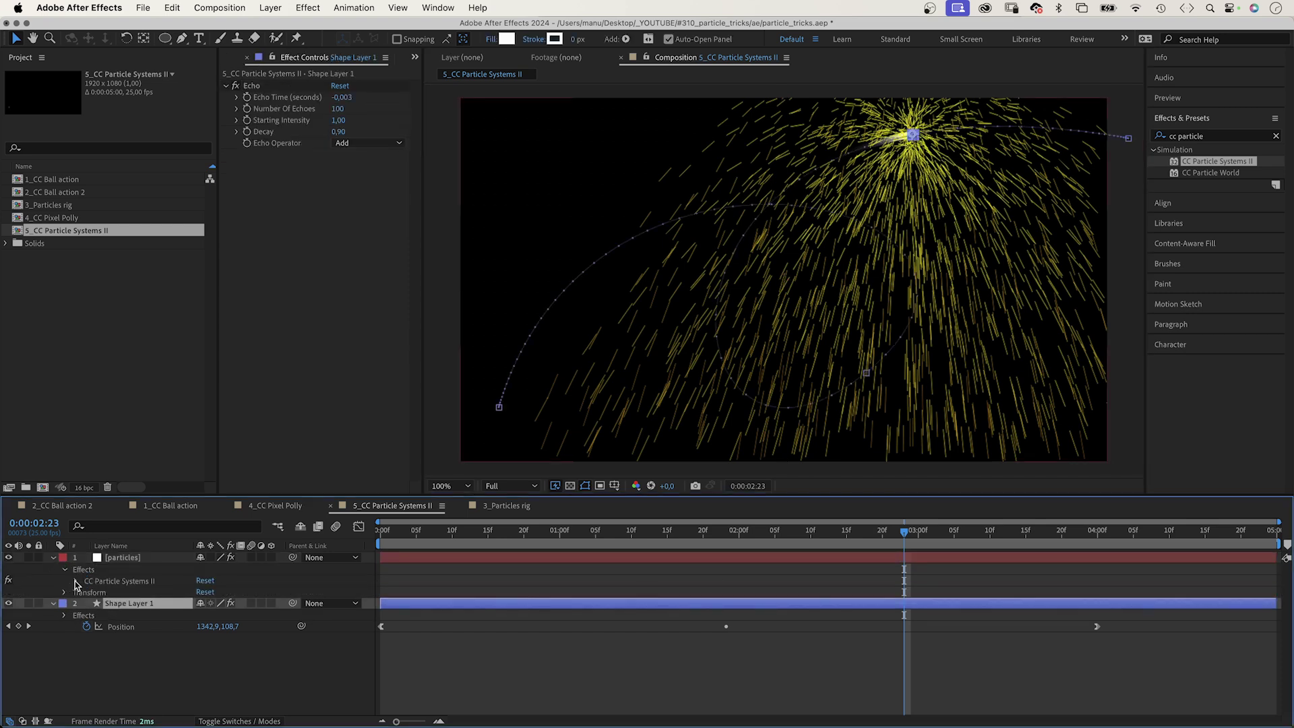
pyautogui.click(76, 581)
pyautogui.click(86, 615)
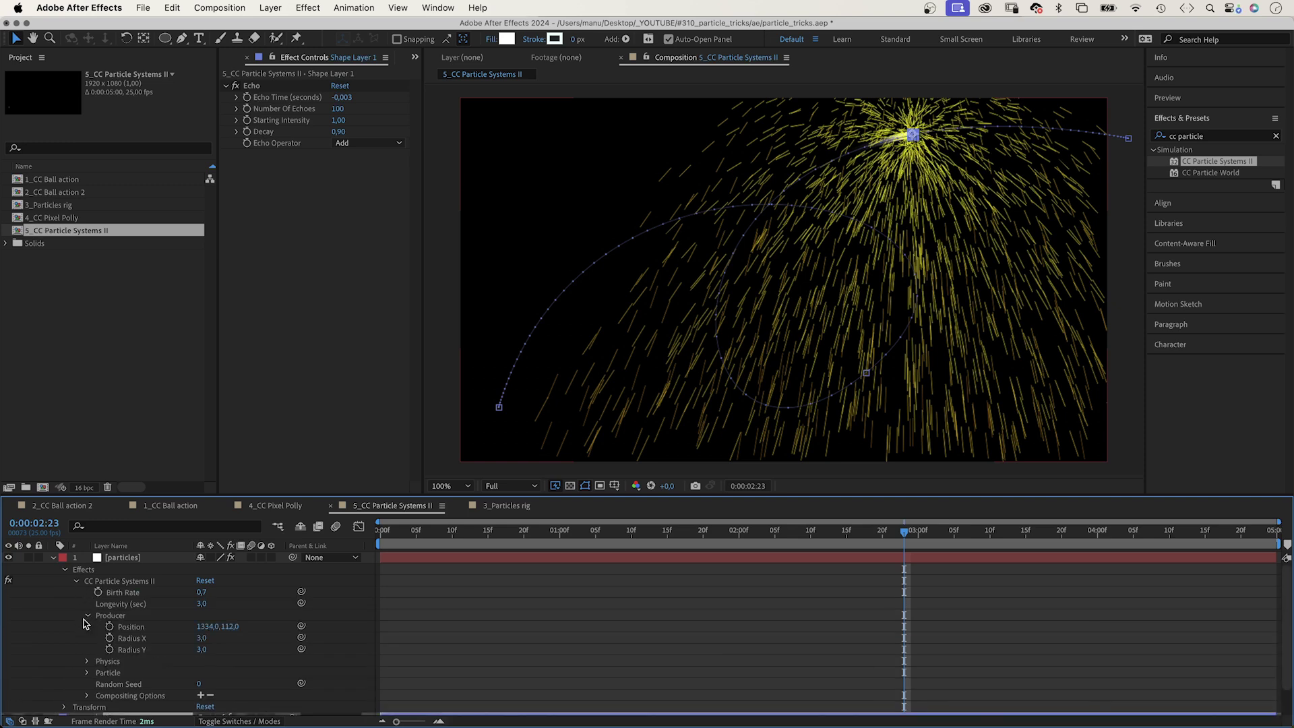
pyautogui.scroll(-2, 1280, 607)
pyautogui.moveTo(302, 596); pyautogui.dragTo(130, 710)
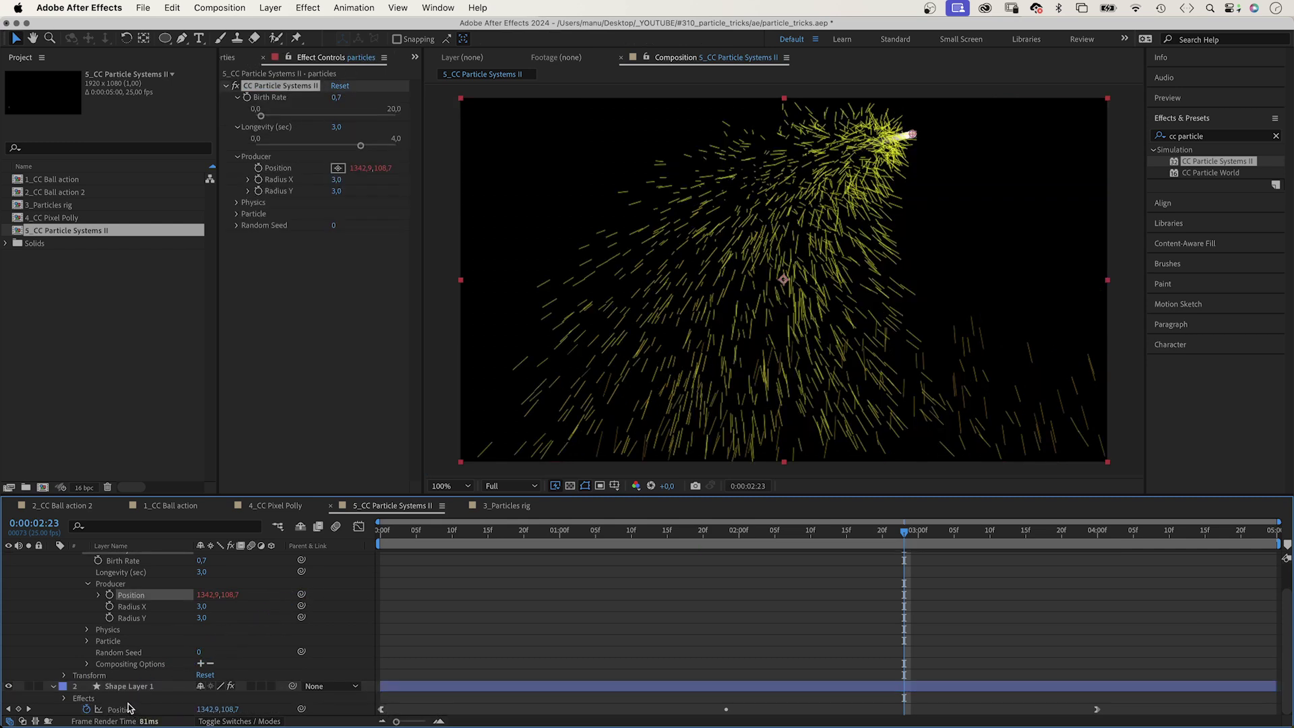
# Scrub back to 0:00:01:13 to check how the particles follow the shape, and collapse the particles layer's effect properties
pyautogui.scroll(2, 1284, 589)
pyautogui.scroll(1, 1284, 590)
pyautogui.moveTo(845, 531); pyautogui.dragTo(653, 533)
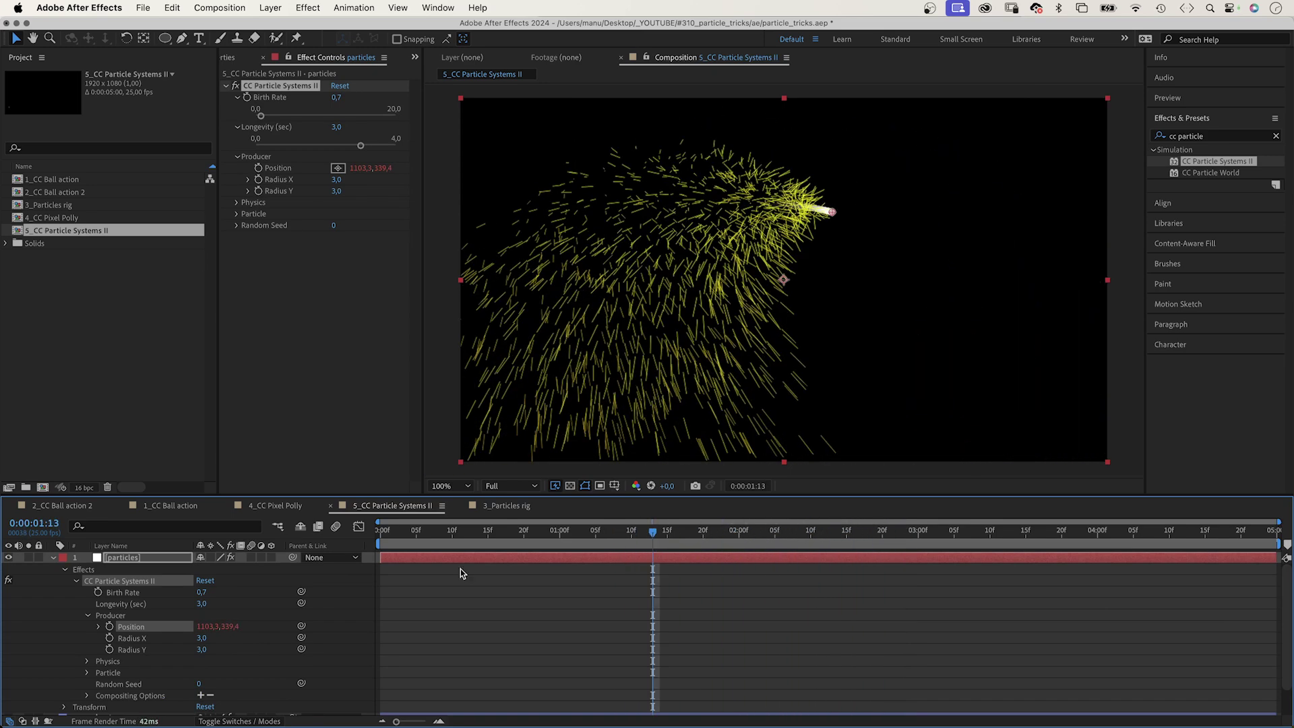
pyautogui.click(64, 570)
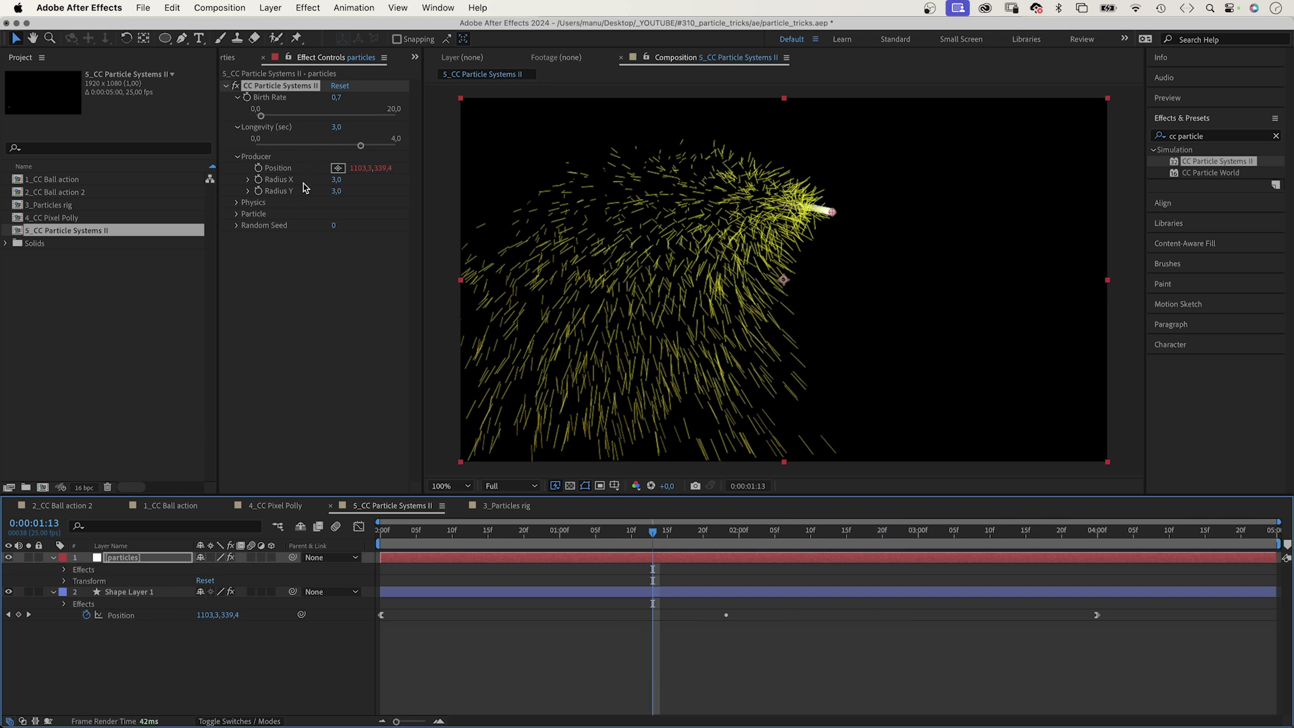
# Set the Producer's Radius X and Radius Y both to 1
pyautogui.click(335, 180)
pyautogui.write('1')
pyautogui.press('Tab')
pyautogui.press('Return')
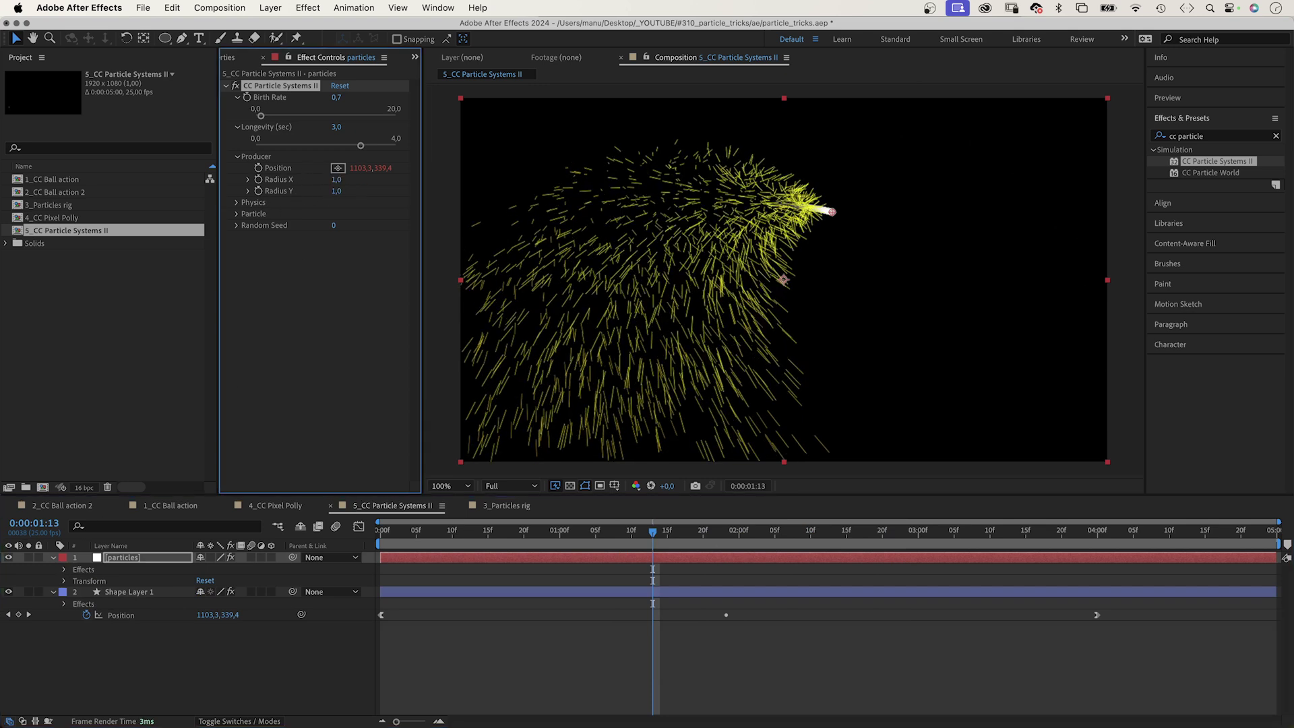
# In the Physics settings, set the Velocity to 0 and the Inherit Velocity to 10%
pyautogui.click(236, 203)
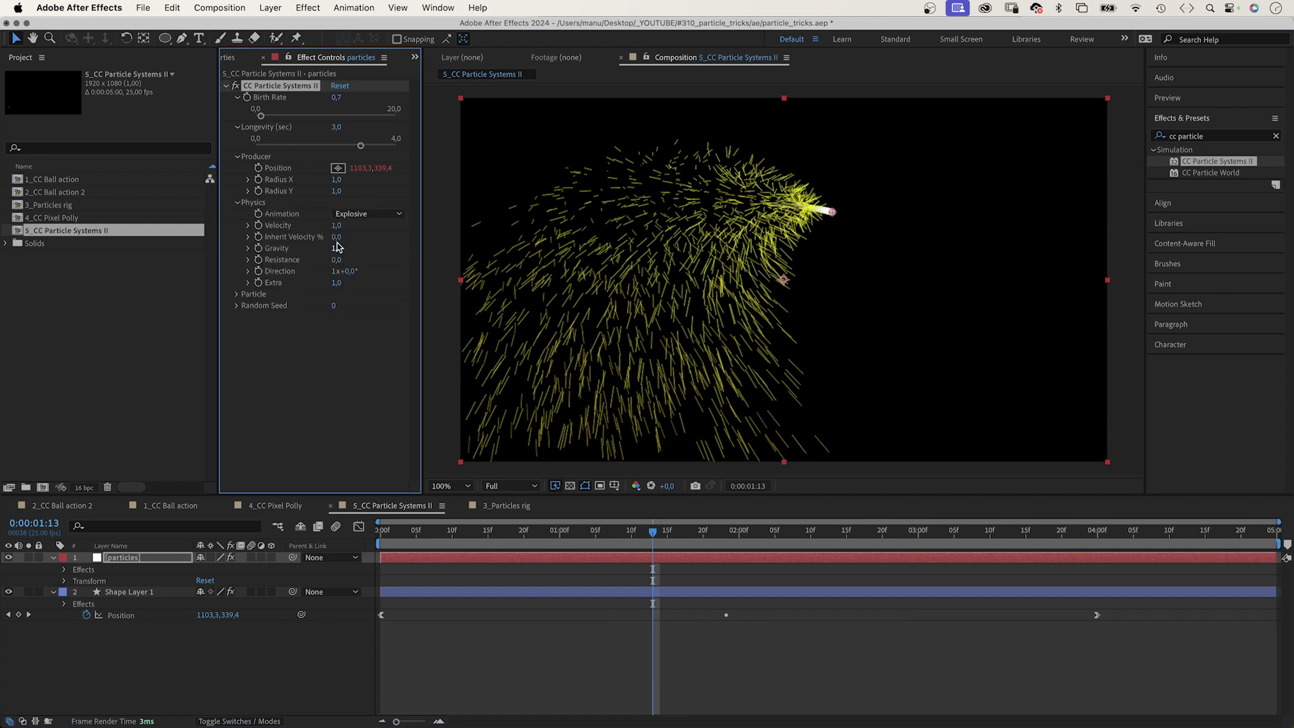
pyautogui.moveTo(336, 226); pyautogui.dragTo(269, 228)
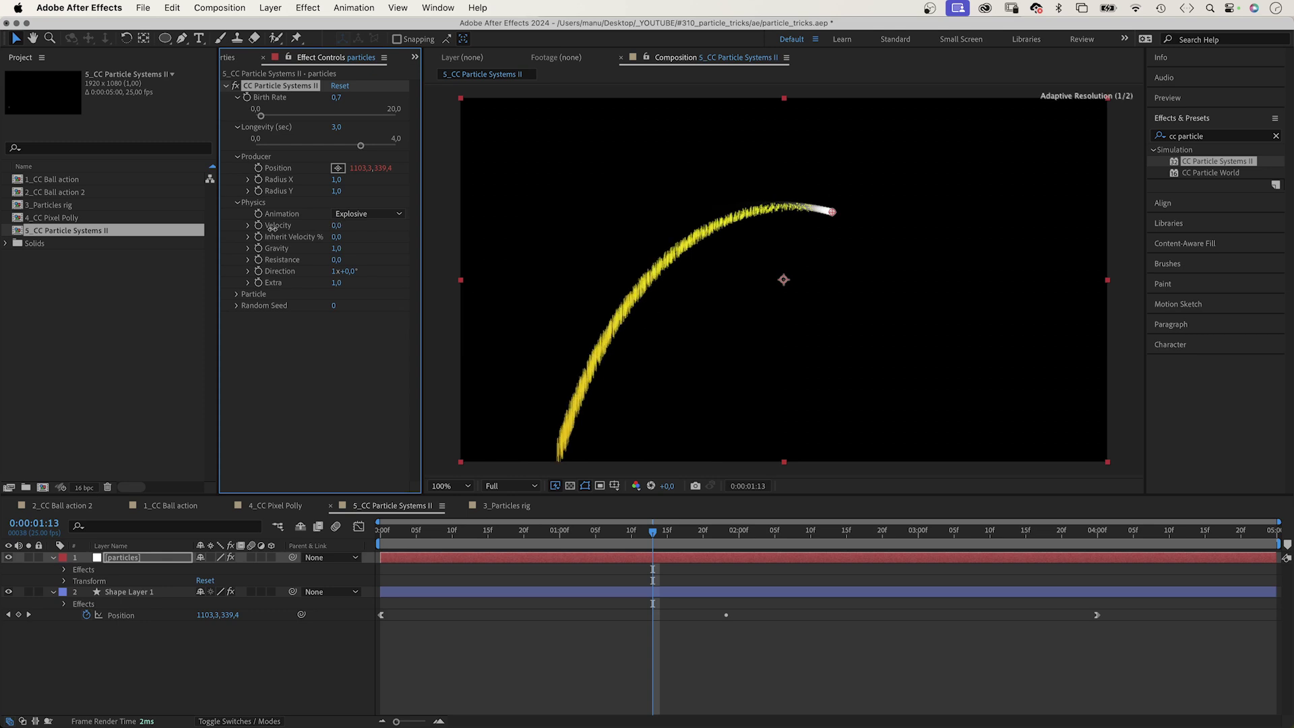
pyautogui.click(337, 238)
pyautogui.write('10')
pyautogui.press('Return')
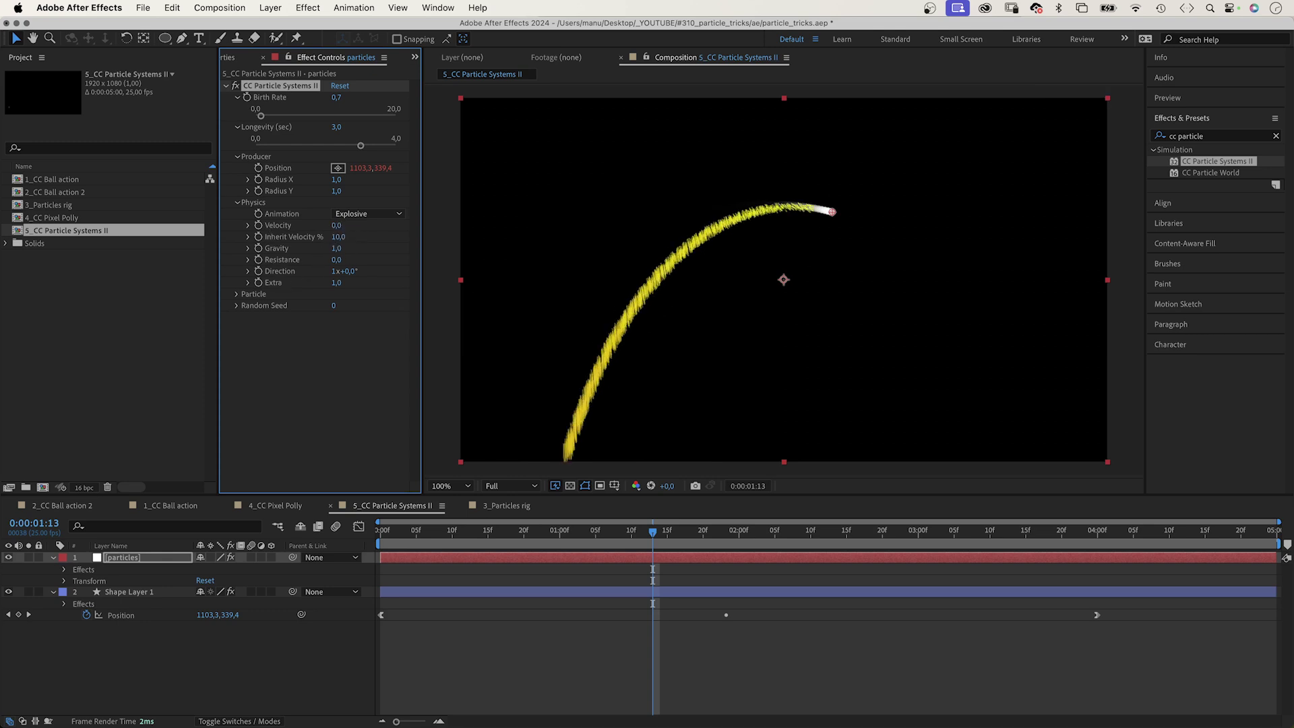
# Scrub to 0:00:02:19 and set the particles' Gravity to 0
pyautogui.moveTo(633, 531); pyautogui.dragTo(876, 531)
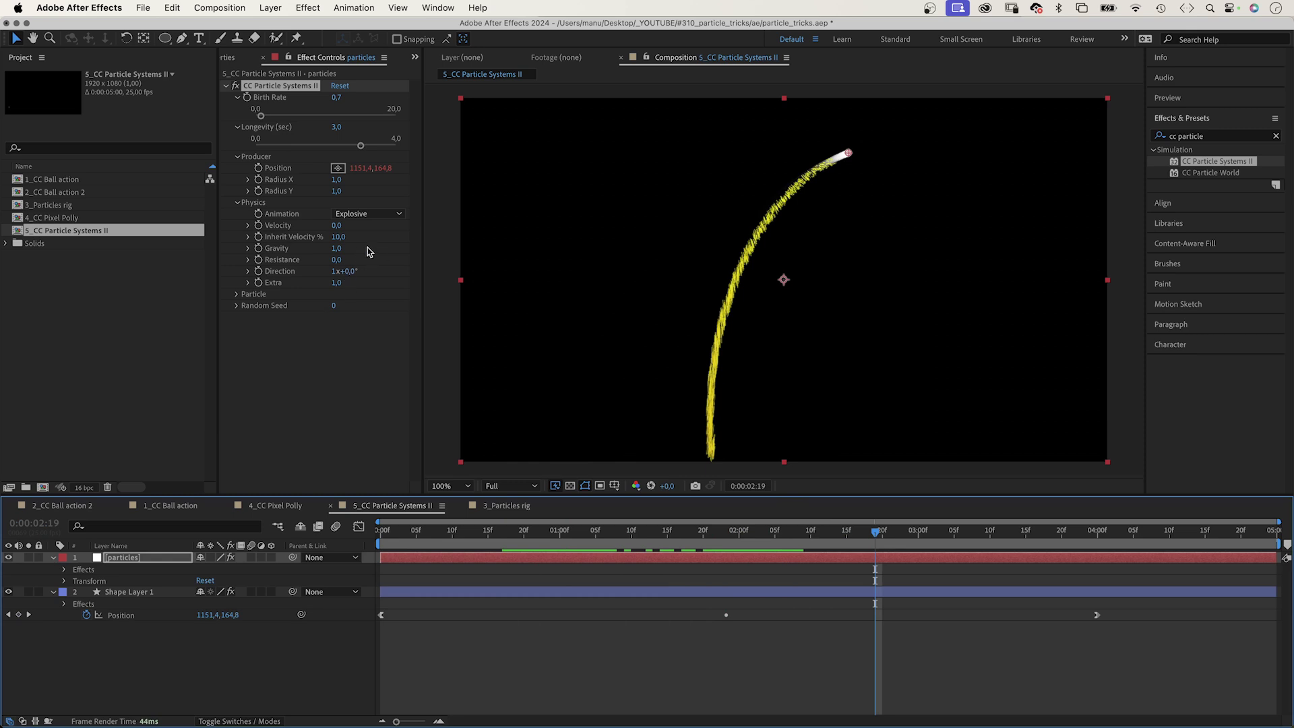
pyautogui.click(336, 248)
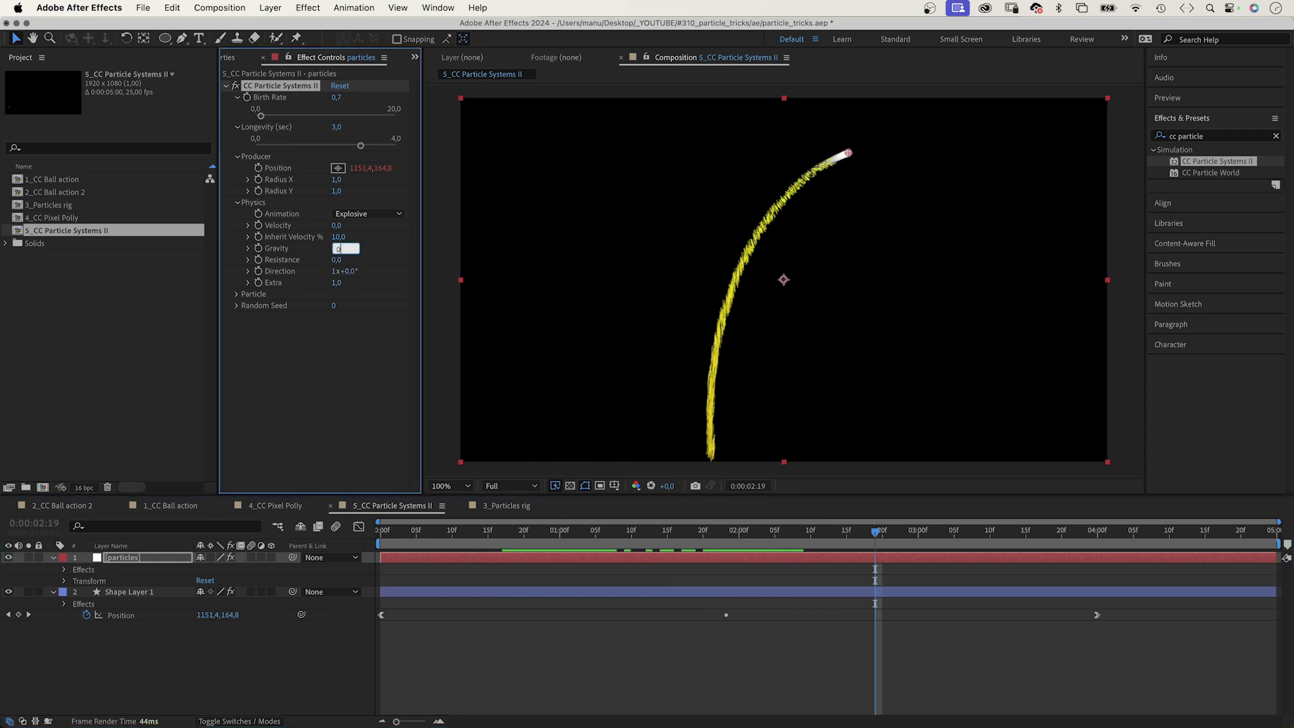
pyautogui.write('0')
pyautogui.press('Return')
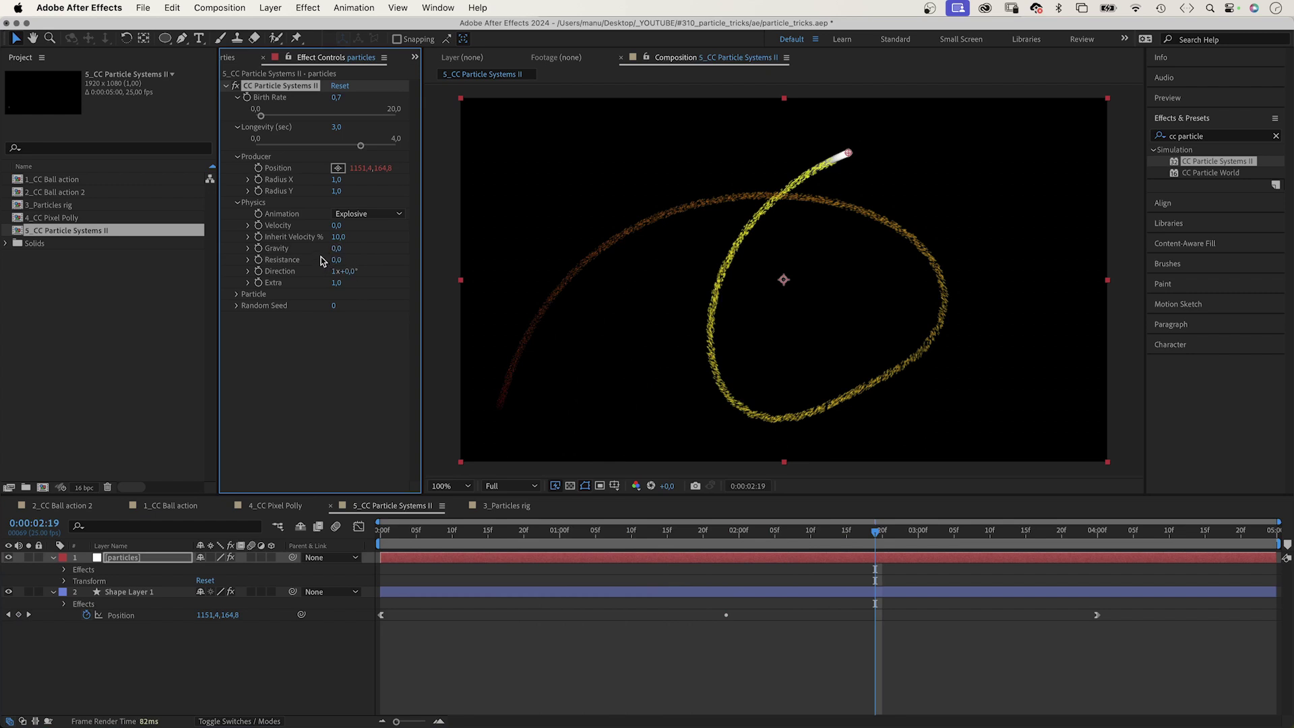
# Change the Particle Type in the Particle settings to Lens Convex
pyautogui.click(237, 296)
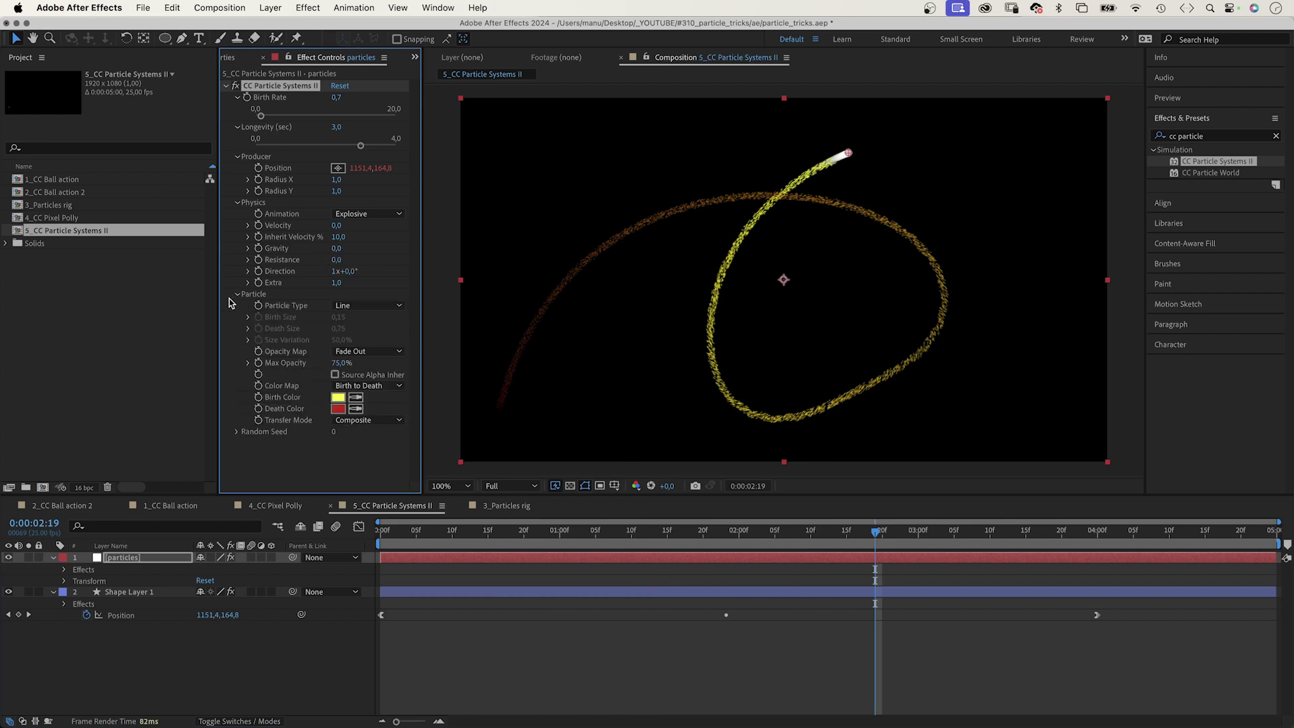
pyautogui.click(356, 305)
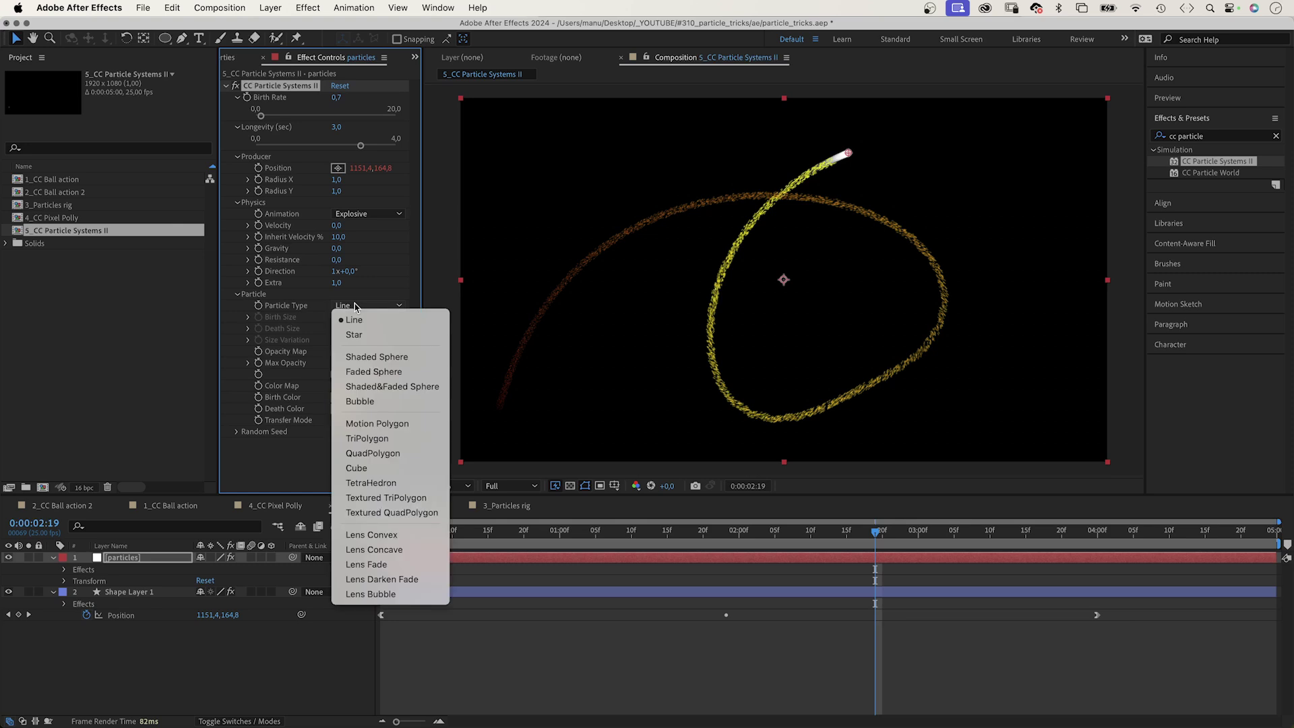
pyautogui.click(389, 536)
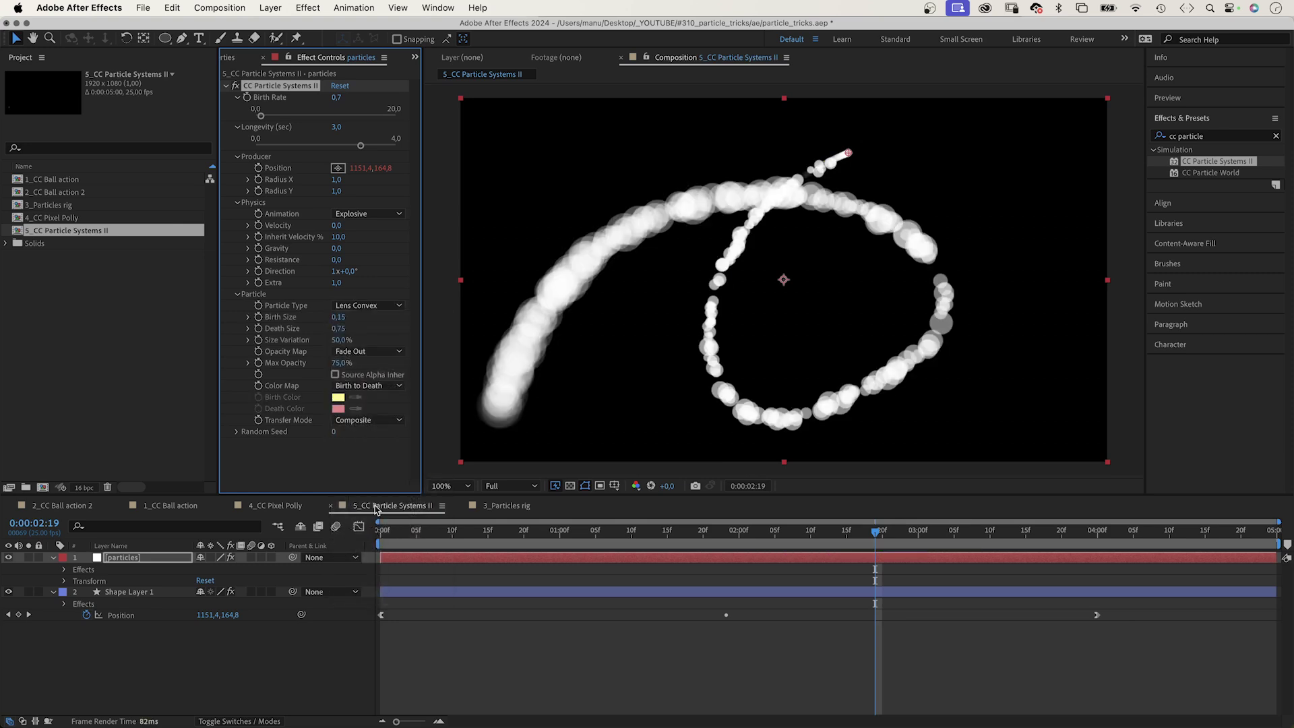
# Set the particles' Birth Size to 0 and Death Size to 0,1
pyautogui.click(339, 319)
pyautogui.write('0')
pyautogui.press('Tab')
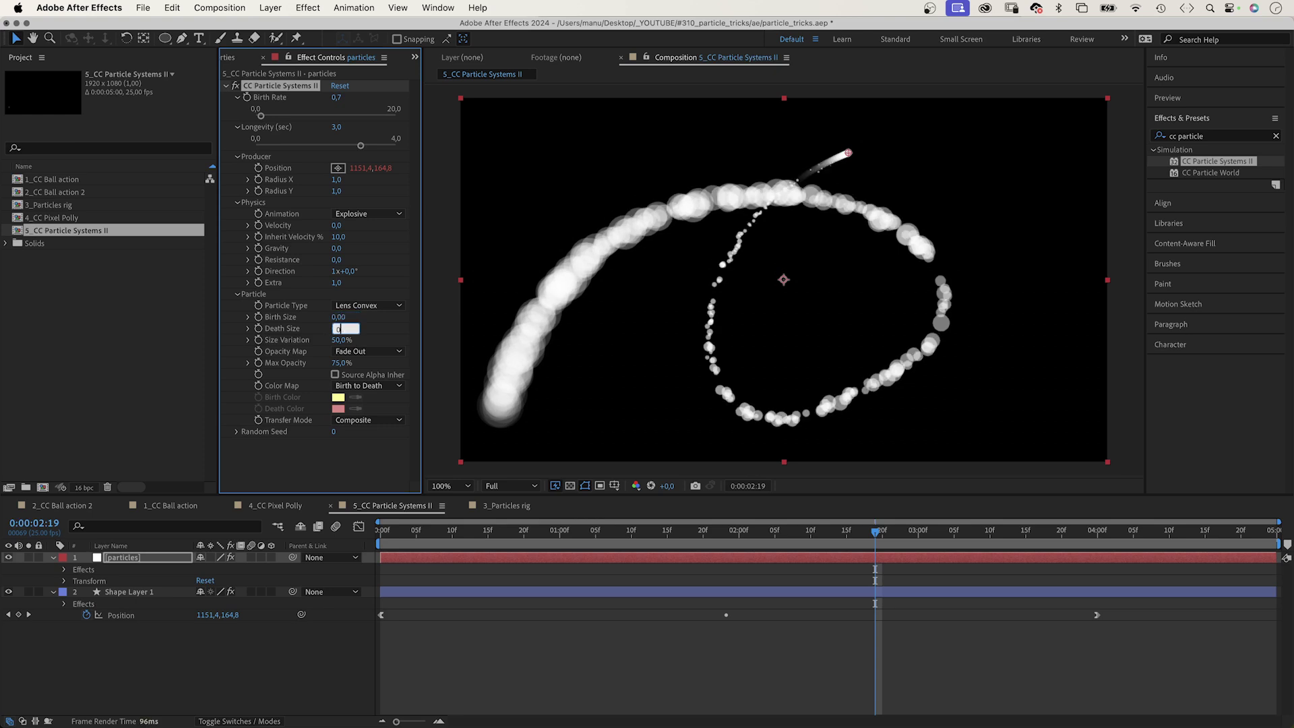
pyautogui.write('0,1')
pyautogui.press('Return')
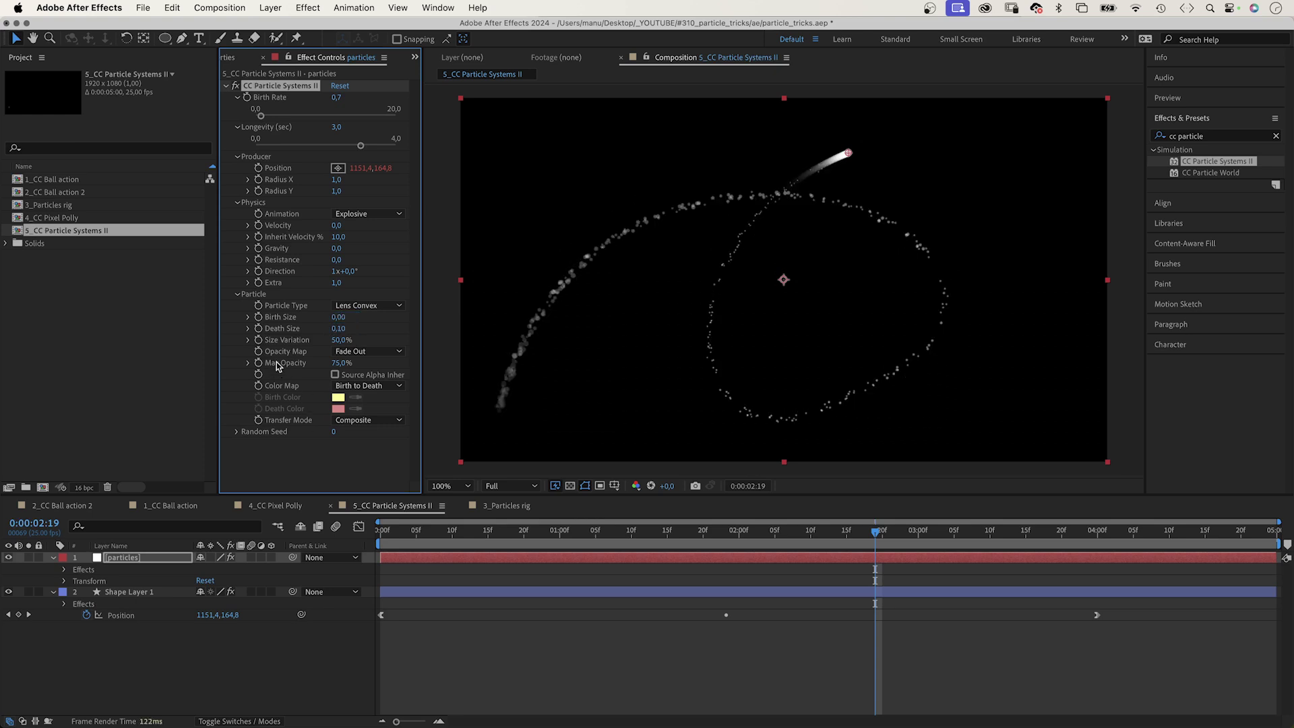
# Set the particles' Size Variation to 99% and their Opacity Map to Fade In and Out
pyautogui.moveTo(341, 340); pyautogui.dragTo(450, 339)
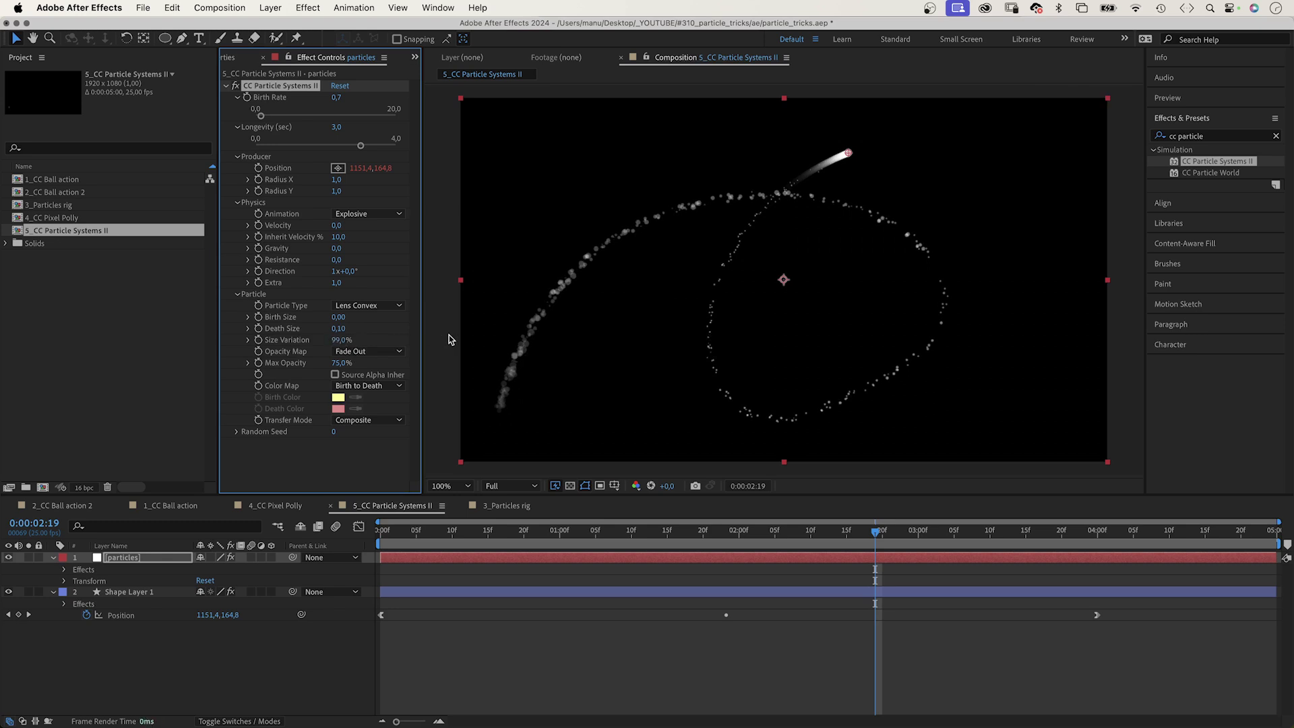
pyautogui.click(352, 352)
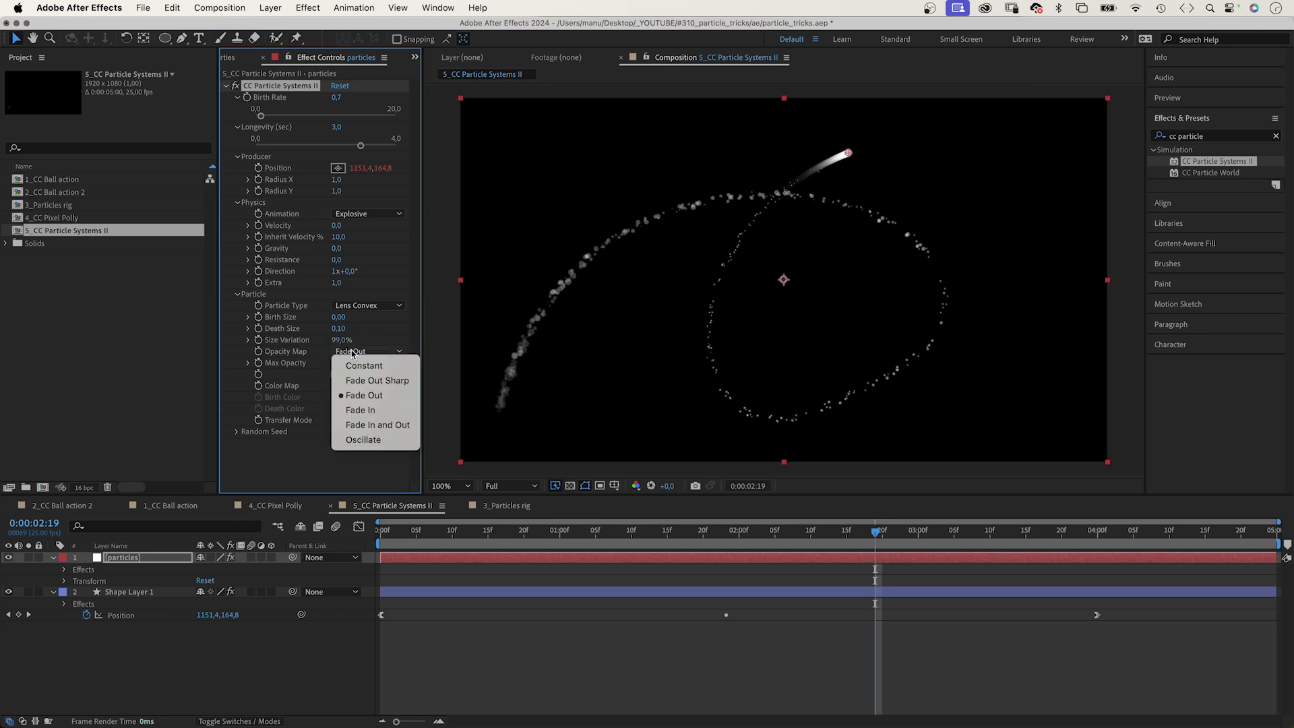
pyautogui.click(358, 426)
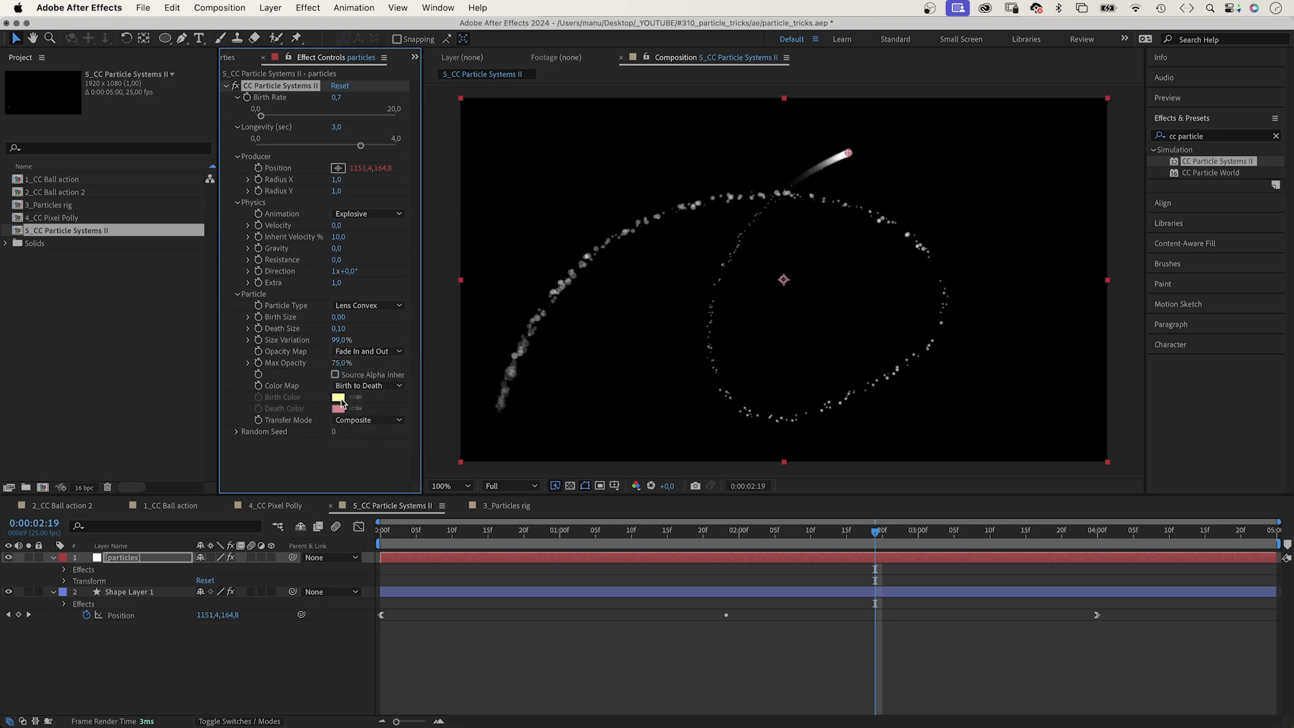
# Try the Star particle type and switch the Particle Type back to Lens Convex
pyautogui.click(370, 306)
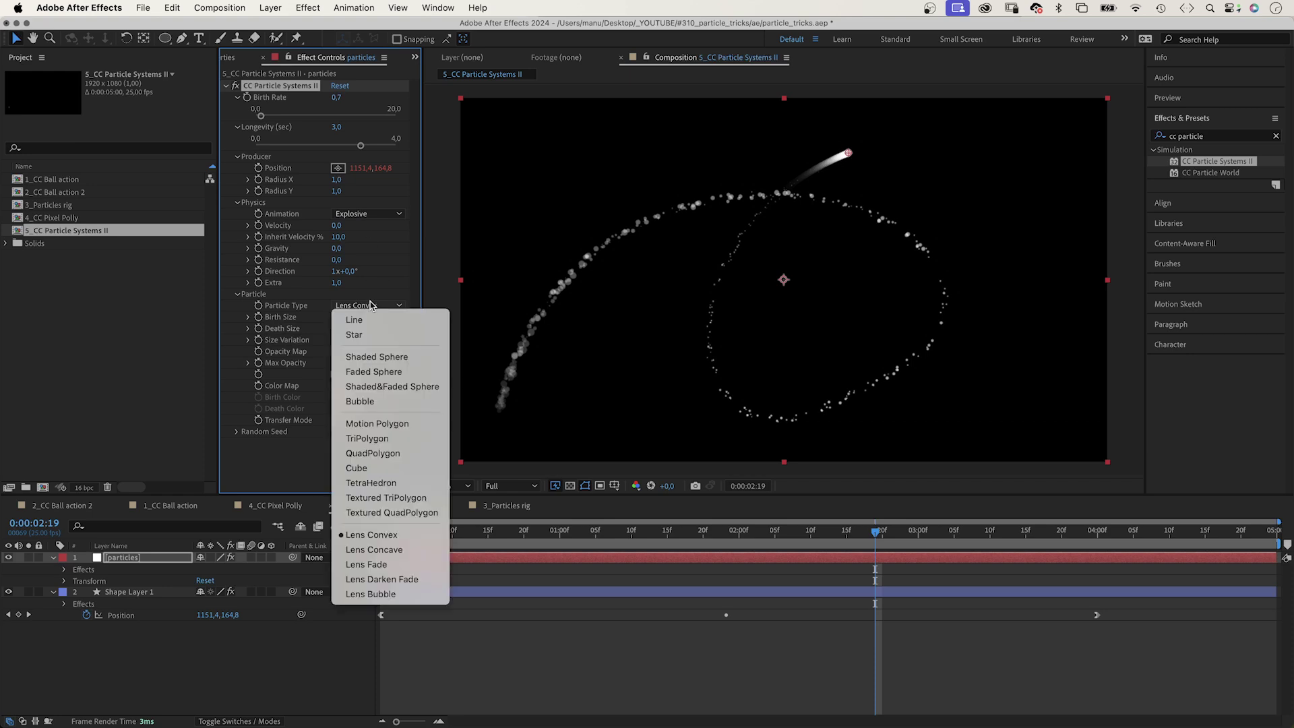
pyautogui.press('Escape')
pyautogui.click(365, 328)
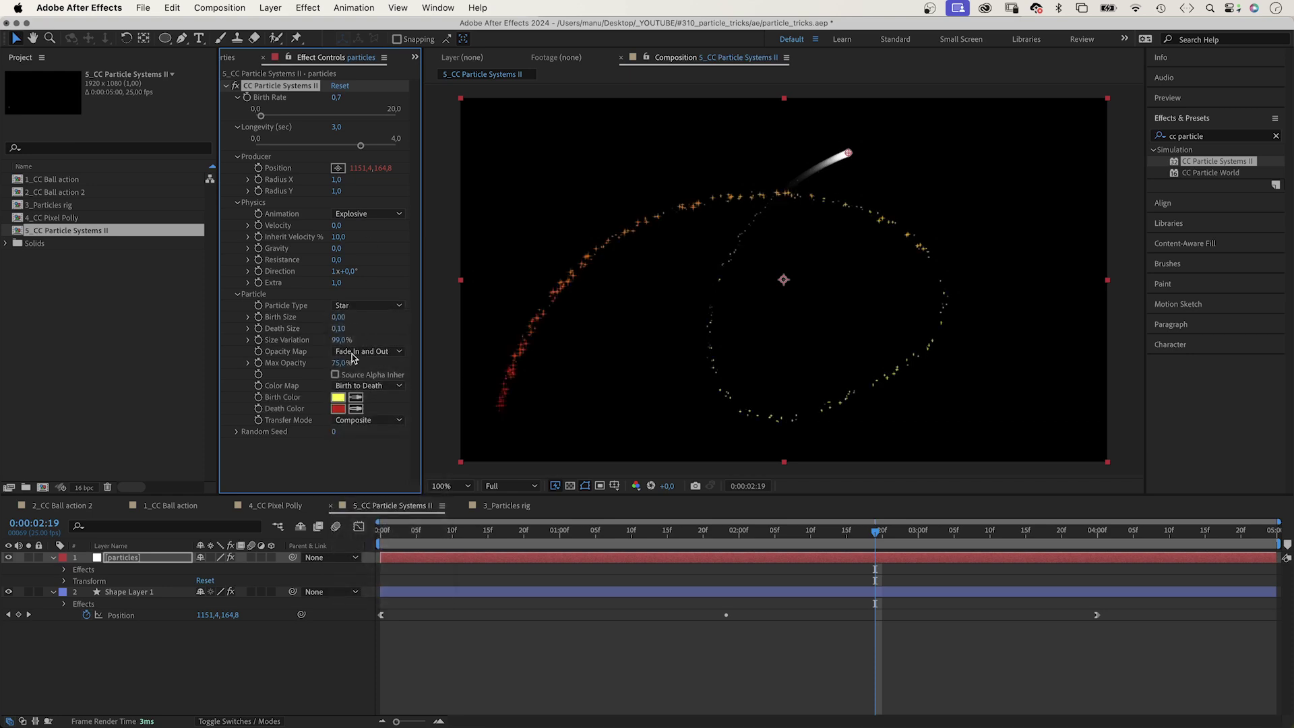
pyautogui.click(365, 305)
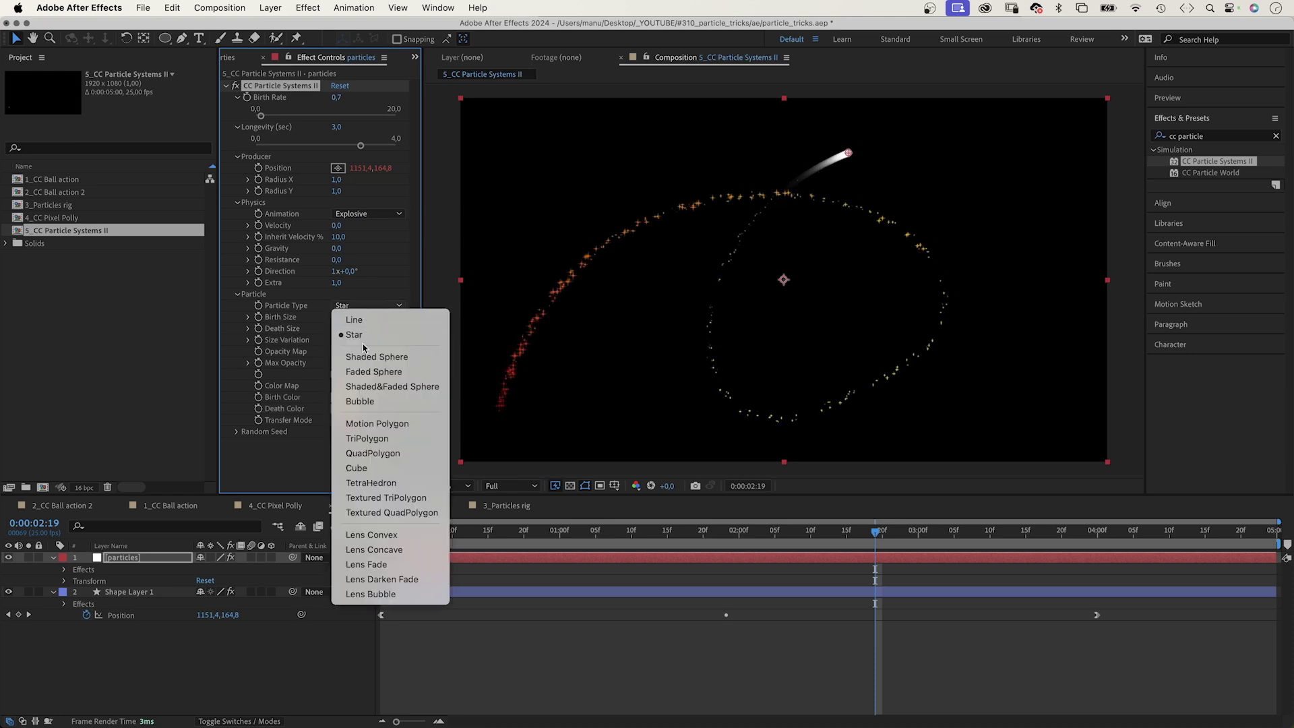
pyautogui.click(382, 540)
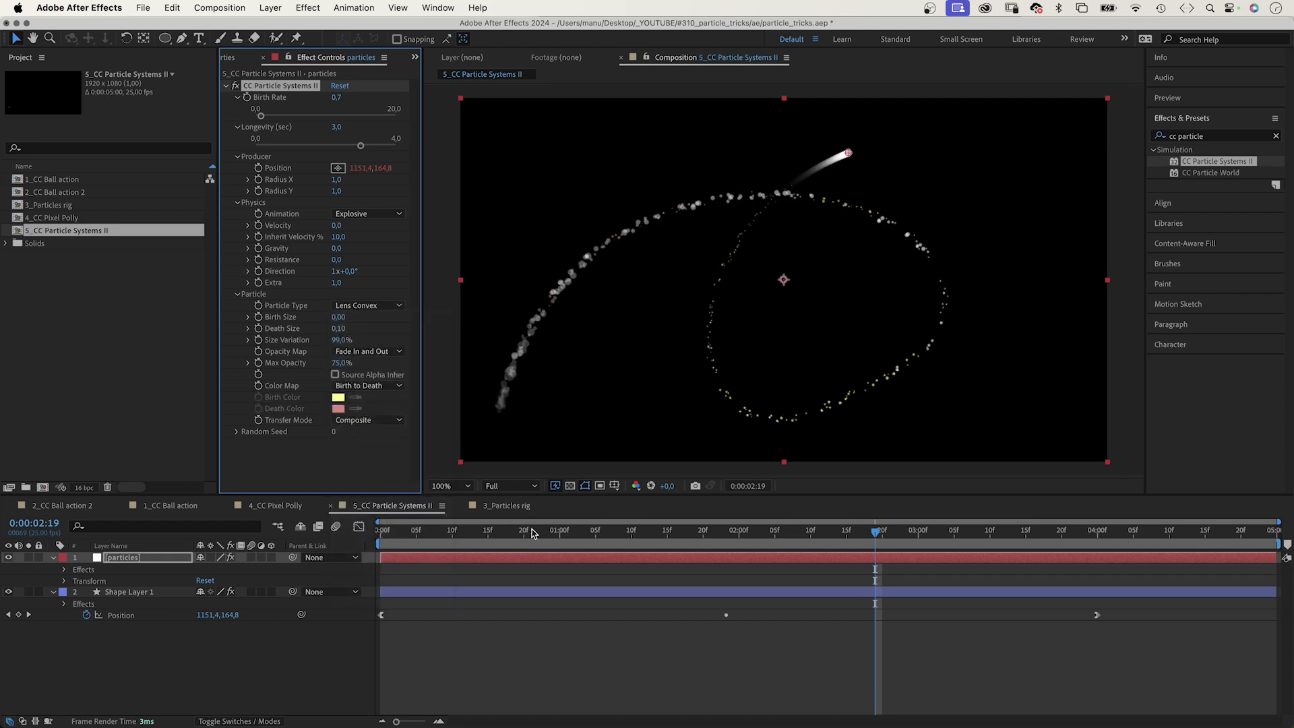
# Preview the particle trail animation from the first frame
pyautogui.moveTo(540, 532); pyautogui.dragTo(380, 532)
pyautogui.press('h')
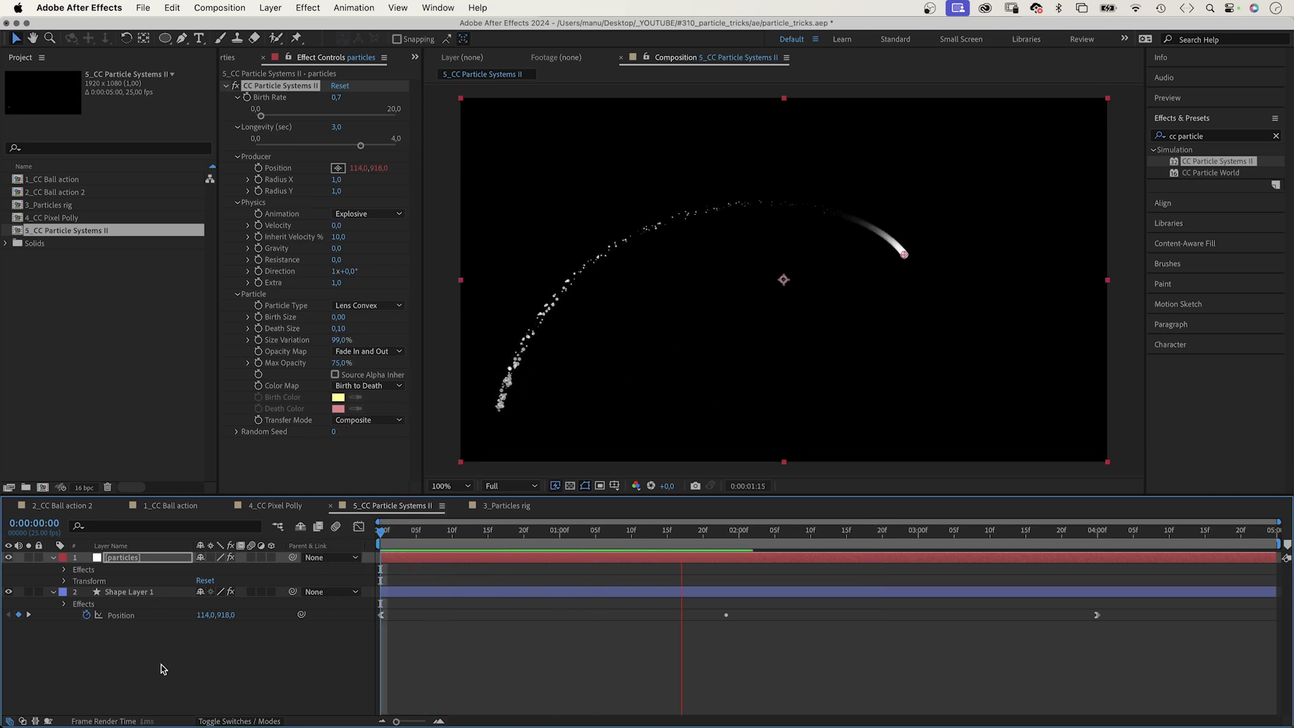
pyautogui.press('space')
# Set the particles' Velocity to 0,1 and play the animation from the start of the composition
pyautogui.click(337, 226)
pyautogui.write('0,1')
pyautogui.press('Return')
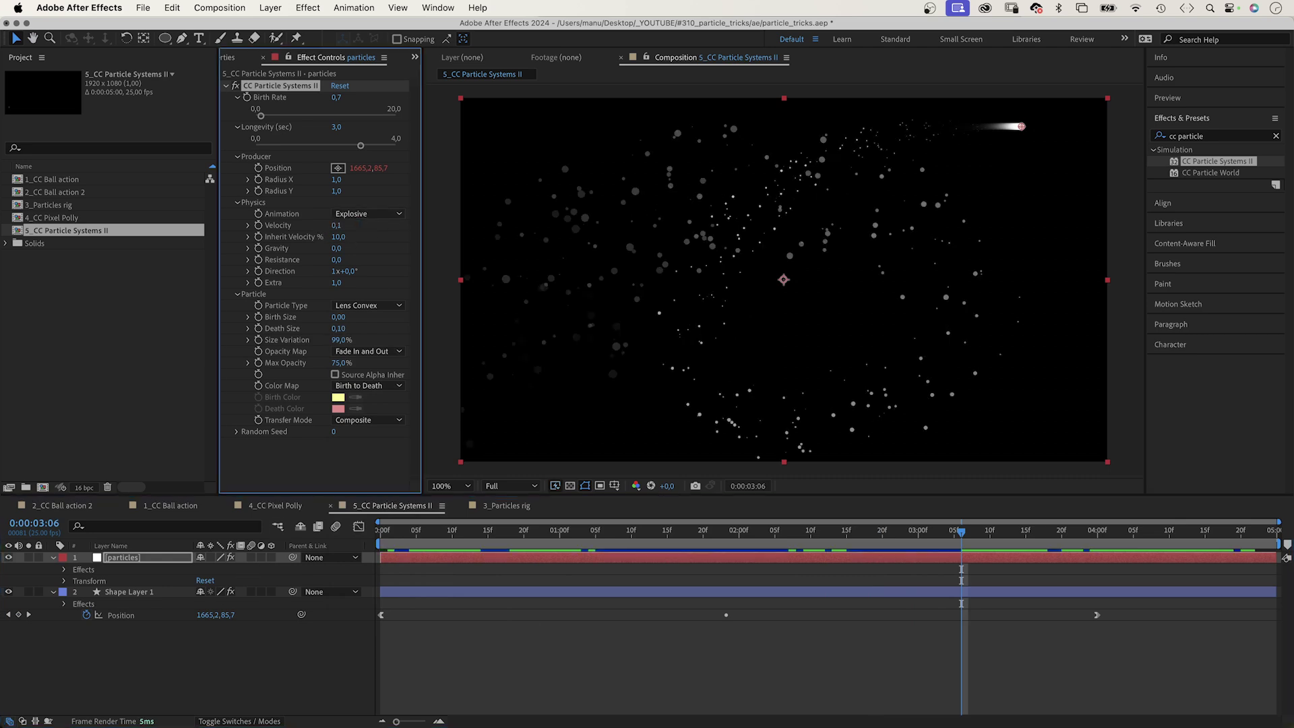
pyautogui.moveTo(951, 526); pyautogui.dragTo(366, 579)
pyautogui.press('space')
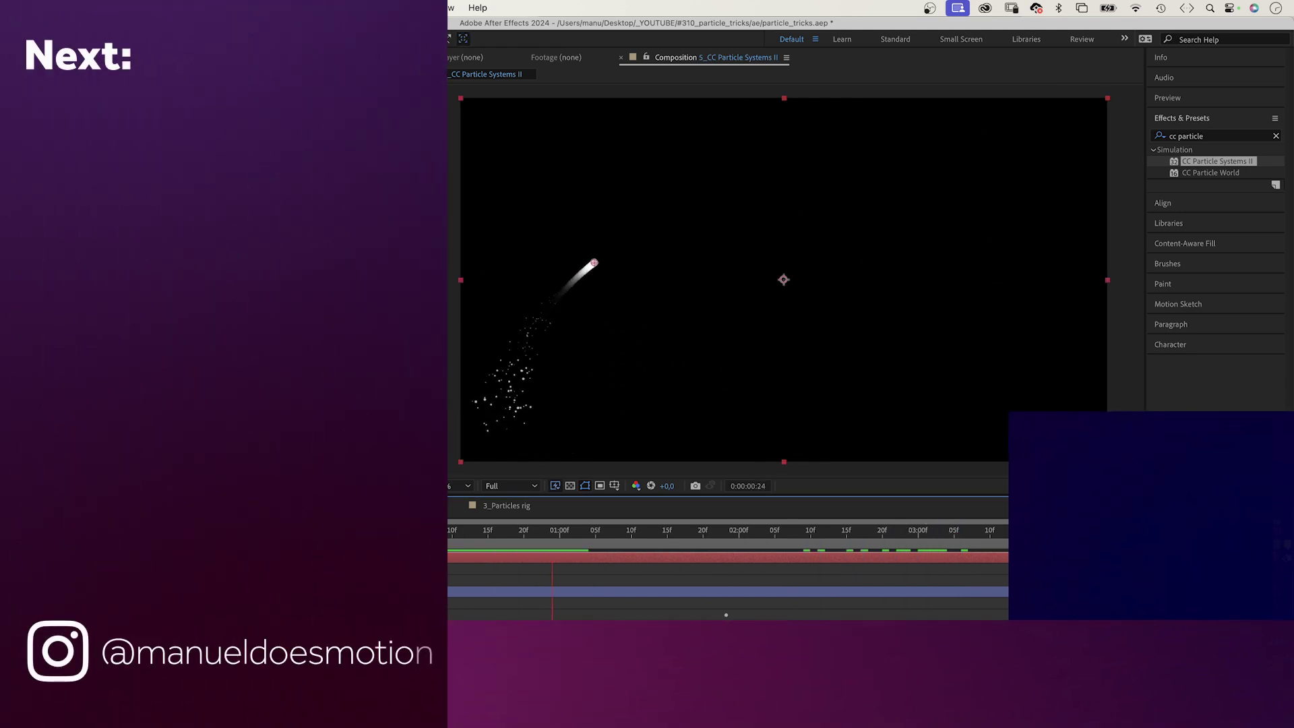